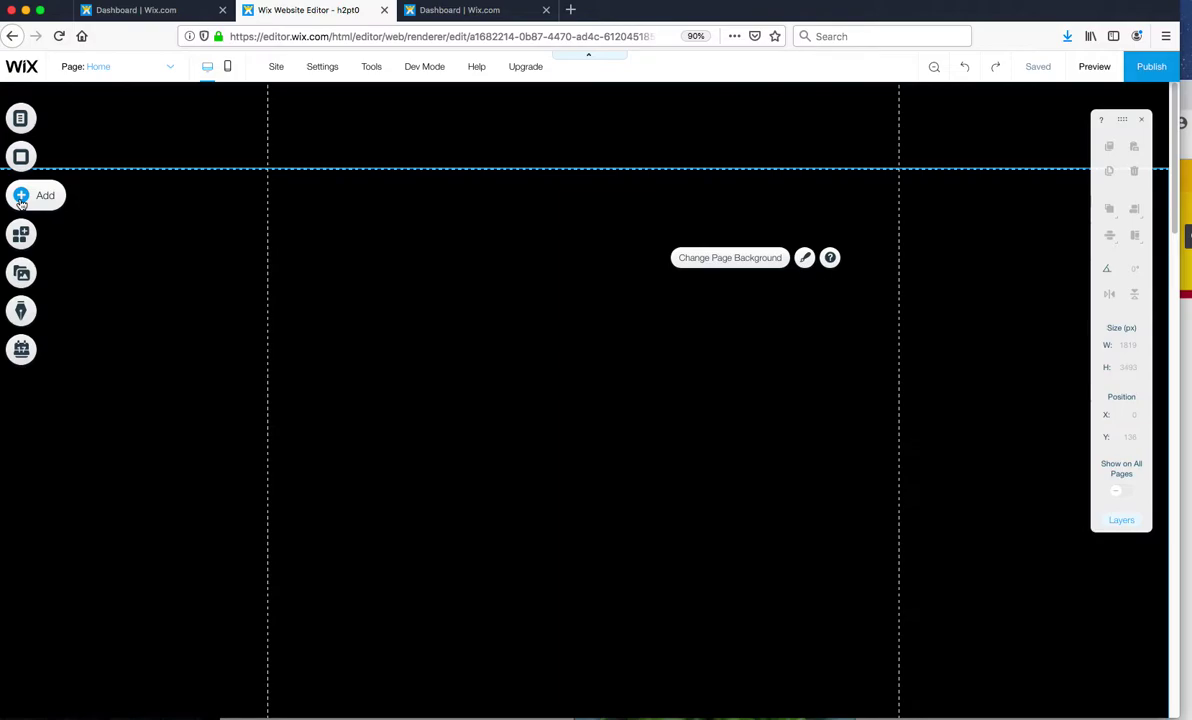
Step: Add the Classic green mountain landscape strip below the Aquarius banner
{"action": "left_click", "coordinate": [21, 201]}
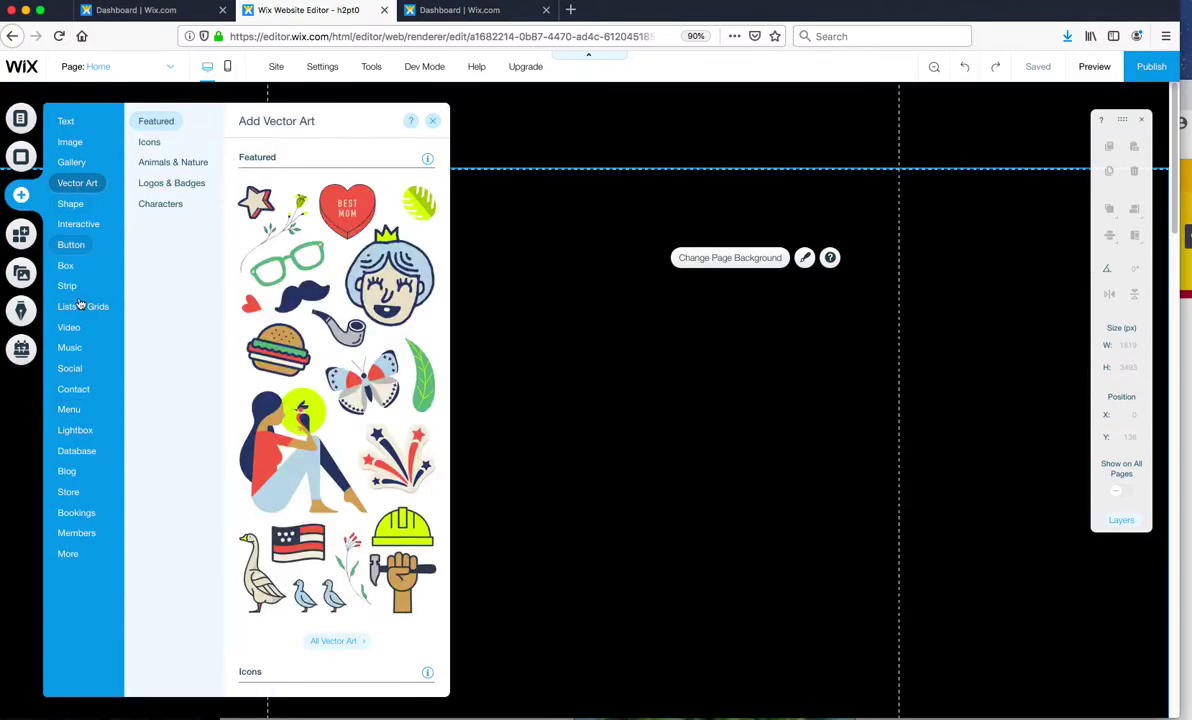
{"action": "mouse_move", "coordinate": [67, 286]}
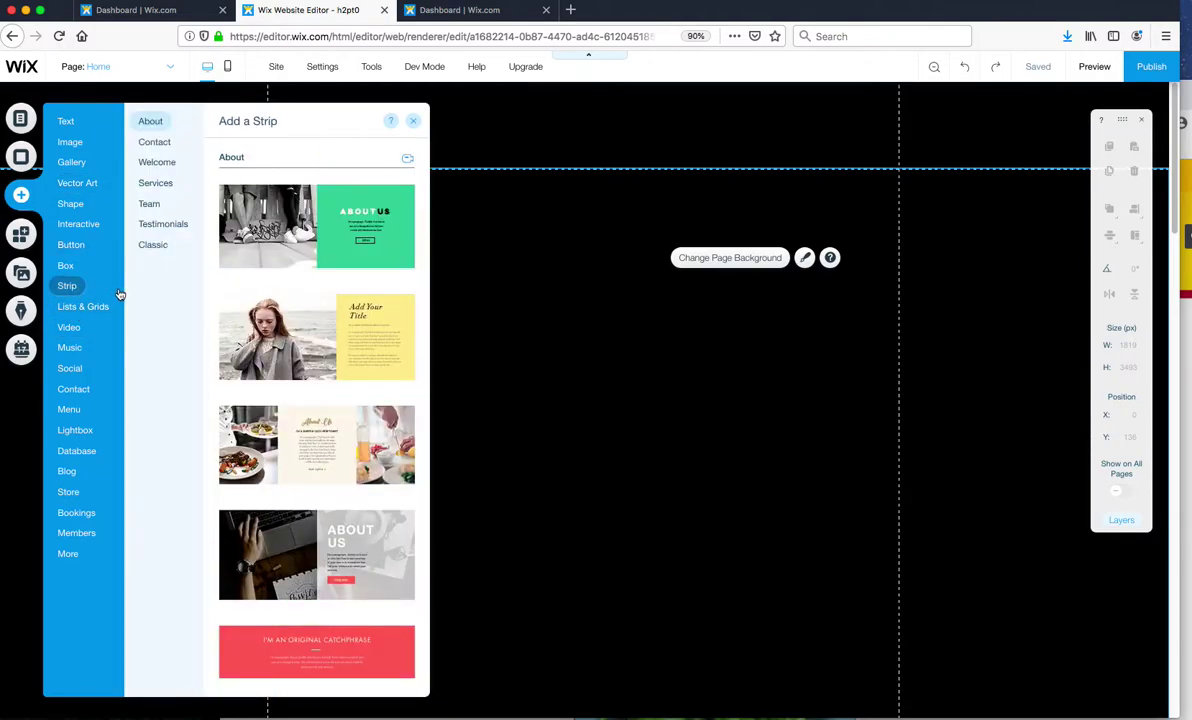
{"action": "scroll", "coordinate": [427, 215], "scroll_direction": "down", "scroll_amount": 2}
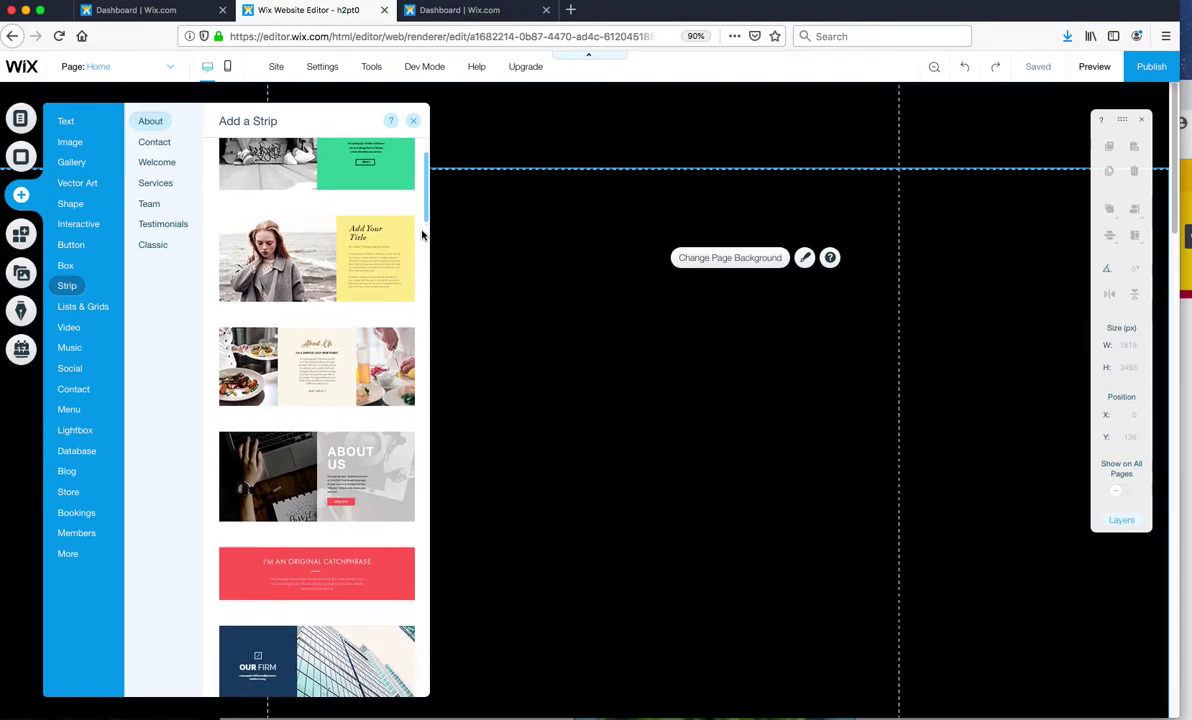
{"action": "scroll", "coordinate": [420, 234], "scroll_direction": "down", "scroll_amount": 5}
{"action": "scroll", "coordinate": [412, 285], "scroll_direction": "down", "scroll_amount": 3}
{"action": "scroll", "coordinate": [407, 306], "scroll_direction": "down", "scroll_amount": 3}
{"action": "scroll", "coordinate": [404, 328], "scroll_direction": "down", "scroll_amount": 3}
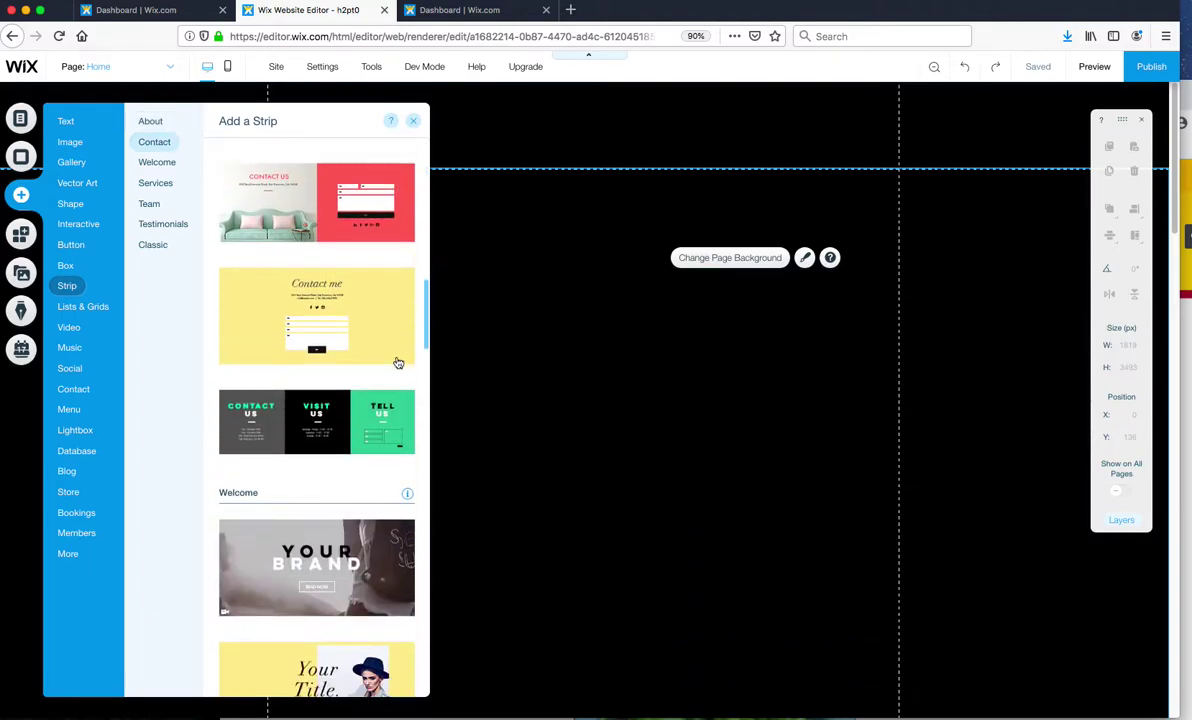
{"action": "scroll", "coordinate": [399, 362], "scroll_direction": "down", "scroll_amount": 3}
{"action": "scroll", "coordinate": [394, 396], "scroll_direction": "down", "scroll_amount": 3}
{"action": "scroll", "coordinate": [390, 420], "scroll_direction": "down", "scroll_amount": 2}
{"action": "scroll", "coordinate": [383, 457], "scroll_direction": "down", "scroll_amount": 4}
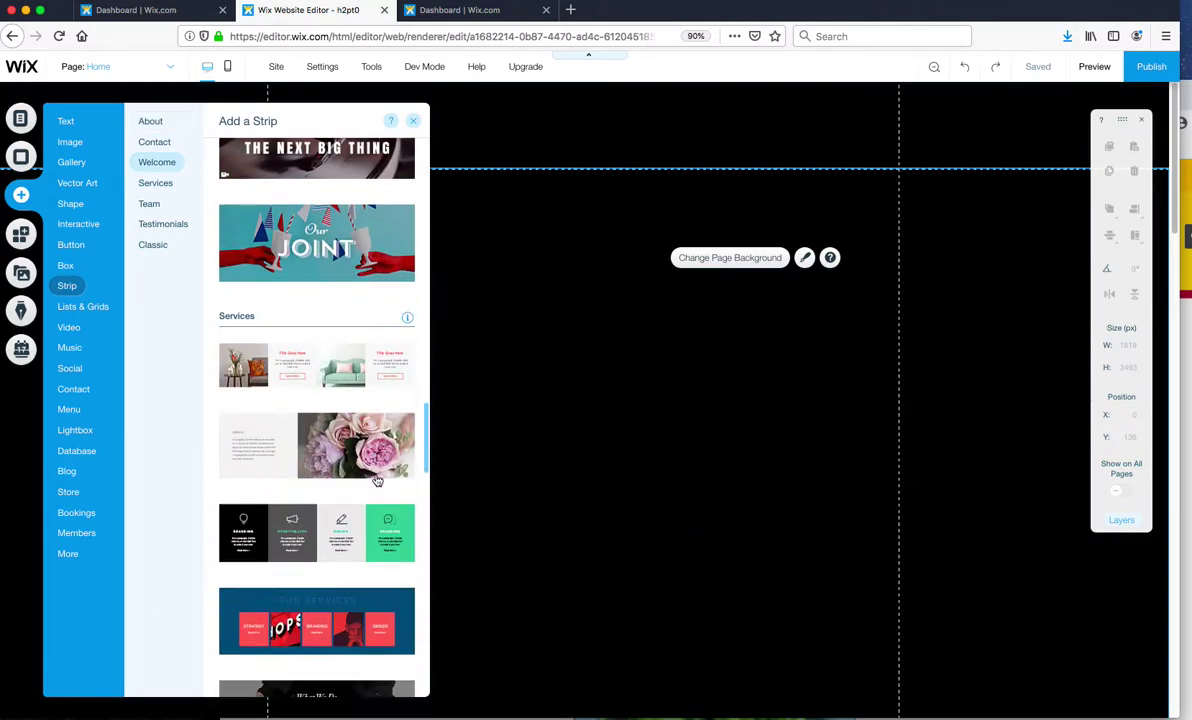
{"action": "scroll", "coordinate": [377, 481], "scroll_direction": "down", "scroll_amount": 3}
{"action": "scroll", "coordinate": [365, 548], "scroll_direction": "down", "scroll_amount": 3}
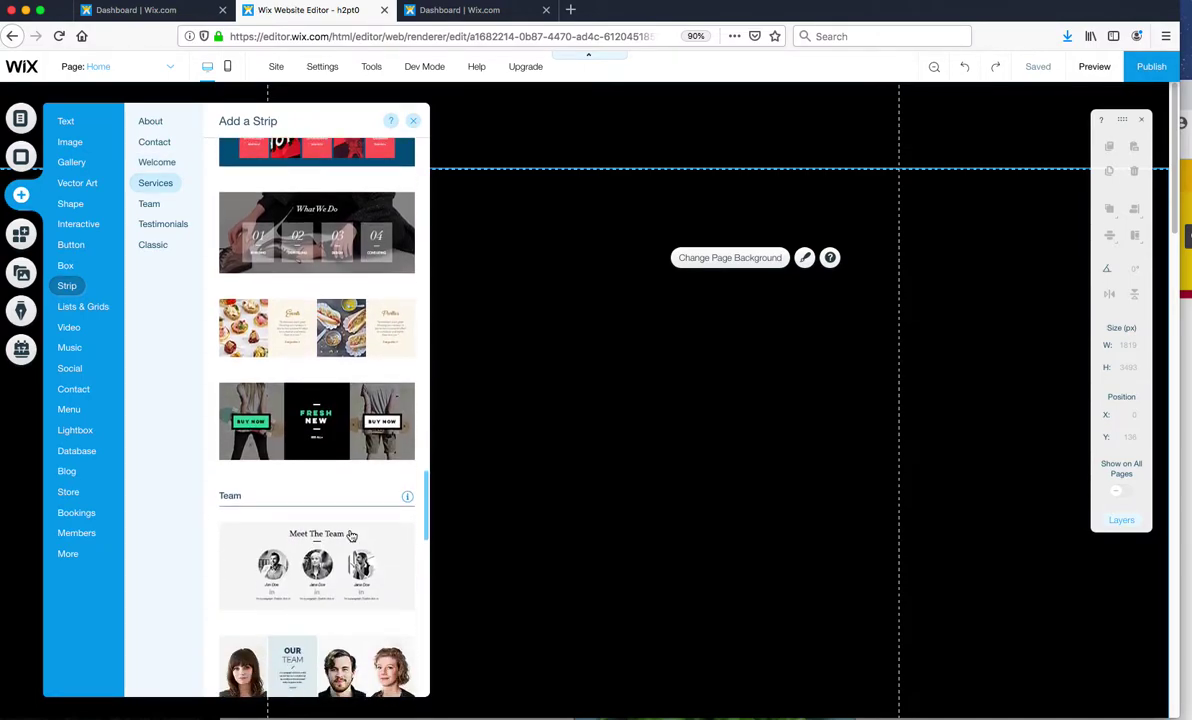
{"action": "scroll", "coordinate": [425, 525], "scroll_direction": "down", "scroll_amount": 1}
{"action": "scroll", "coordinate": [415, 580], "scroll_direction": "down", "scroll_amount": 5}
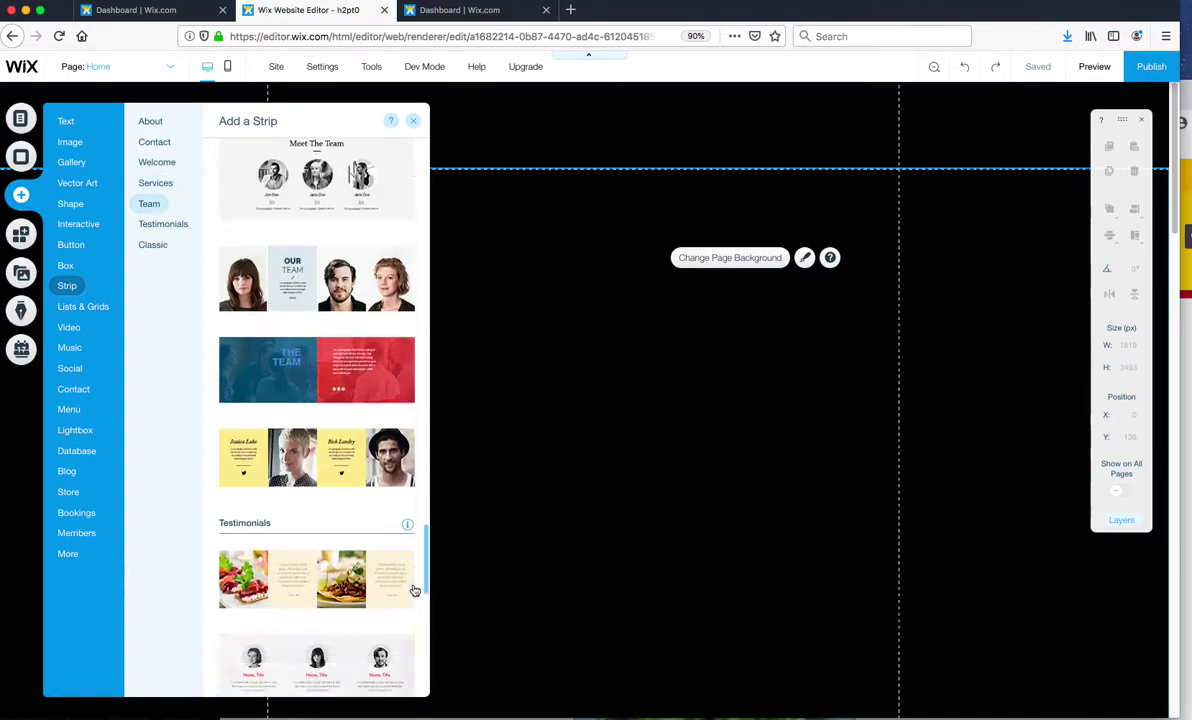
{"action": "scroll", "coordinate": [410, 640], "scroll_direction": "down", "scroll_amount": 5}
{"action": "scroll", "coordinate": [407, 677], "scroll_direction": "down", "scroll_amount": 2}
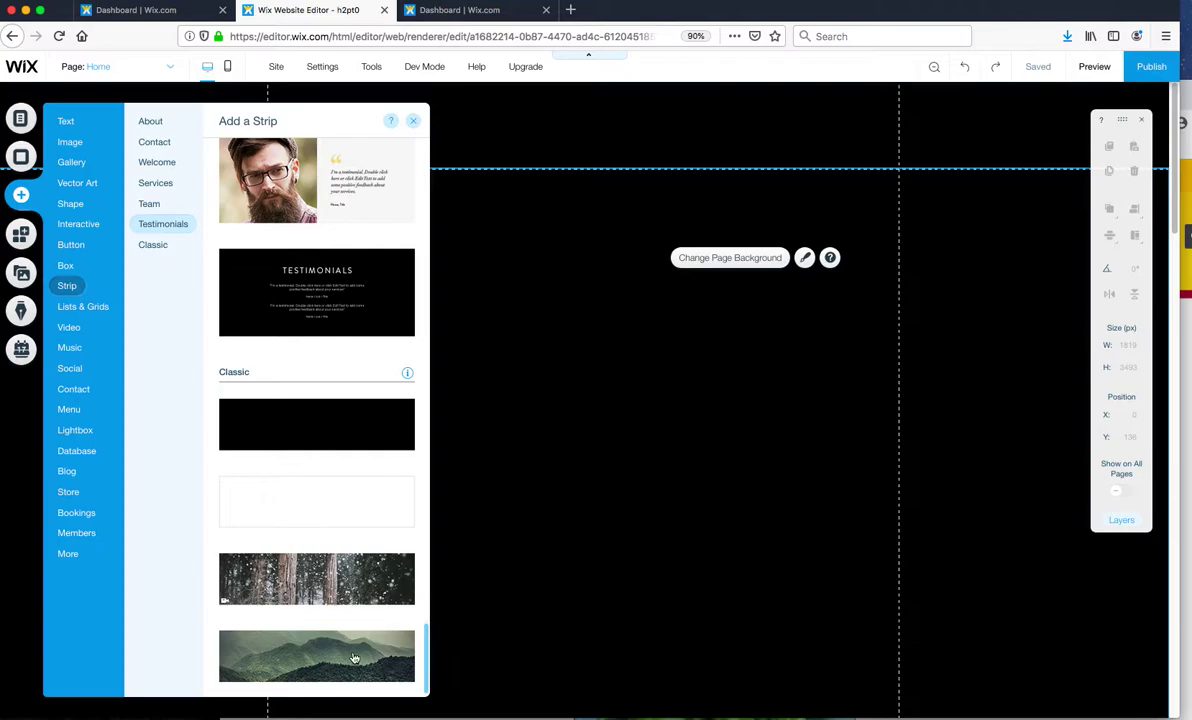
{"action": "left_click", "coordinate": [302, 655]}
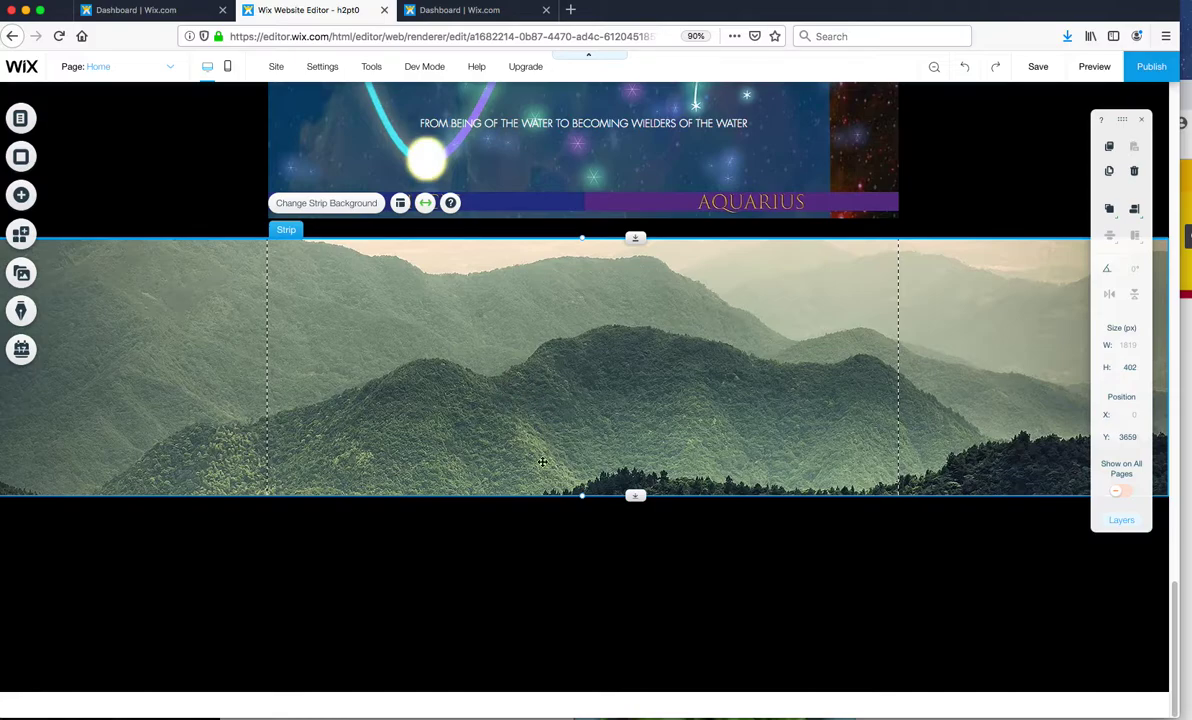
Step: Review the page and move the floating size panel aside, showing the strip at 402 px tall, Y 3659
{"action": "scroll", "coordinate": [539, 471], "scroll_direction": "up", "scroll_amount": 2}
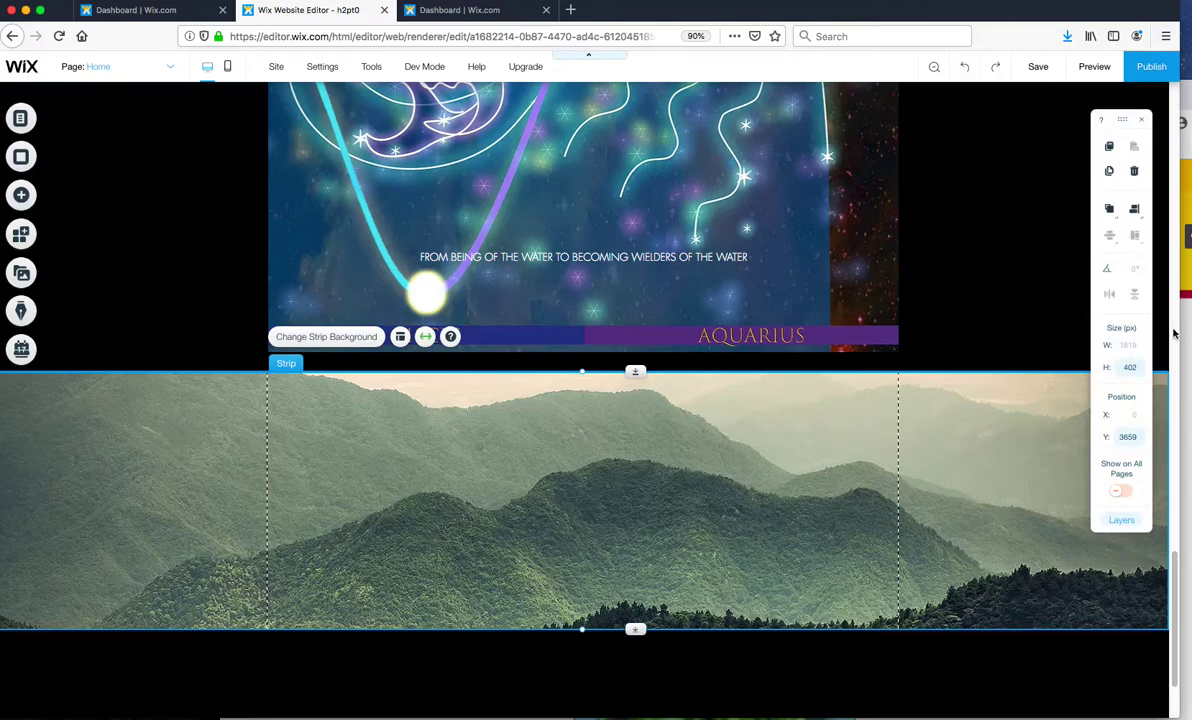
{"action": "left_click_drag", "start_coordinate": [1180, 529], "coordinate": [1178, 507]}
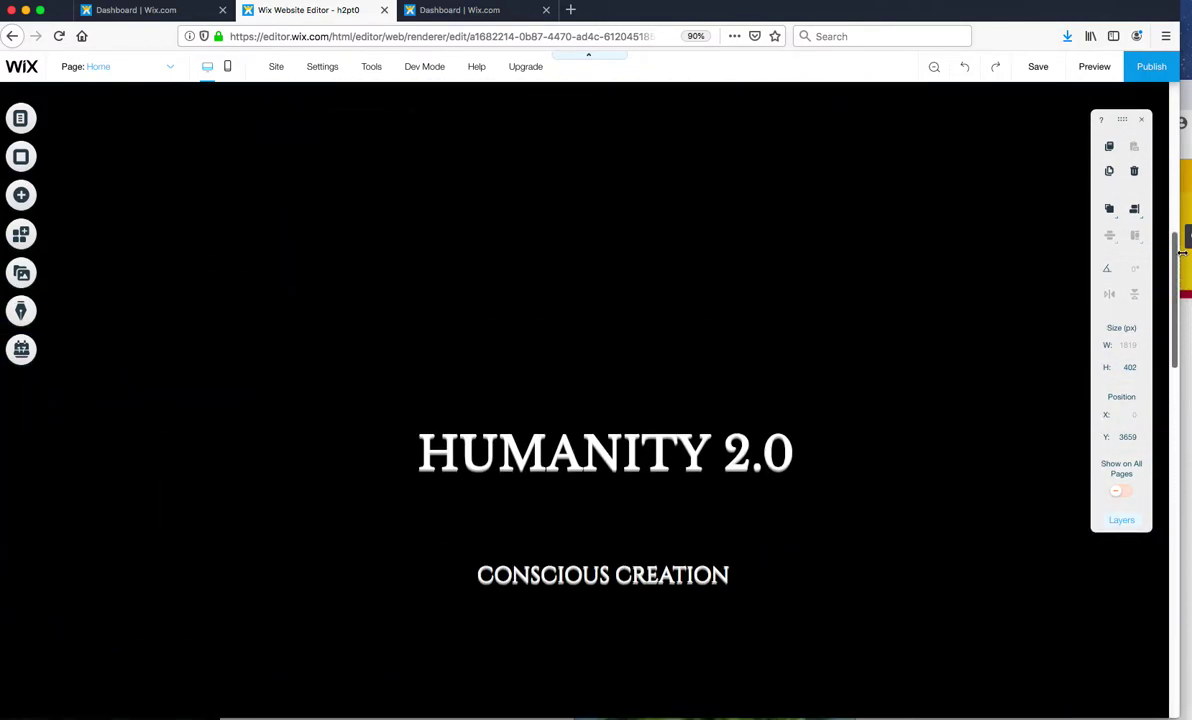
{"action": "mouse_move", "coordinate": [1178, 507]}
{"action": "left_mouse_down"}
{"action": "mouse_move", "coordinate": [1183, 230]}
{"action": "mouse_move", "coordinate": [1076, 640]}
{"action": "left_mouse_up"}
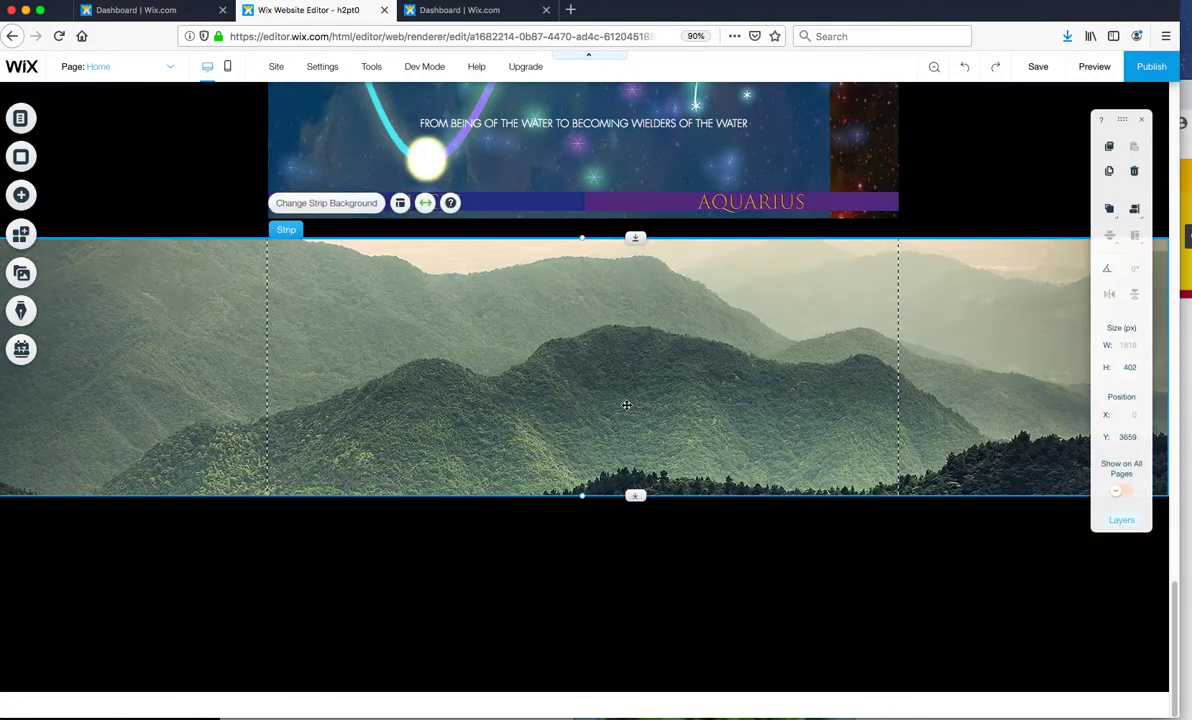
{"action": "left_click_drag", "start_coordinate": [1114, 113], "coordinate": [1081, 113]}
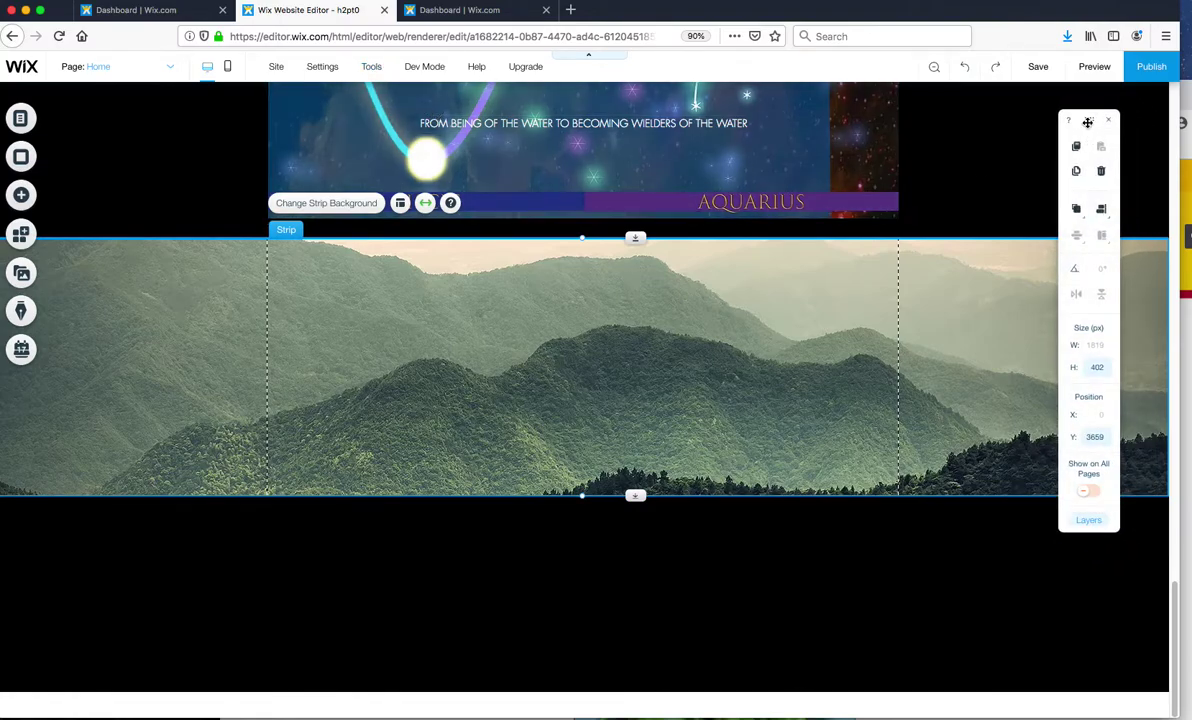
{"action": "mouse_move", "coordinate": [371, 66]}
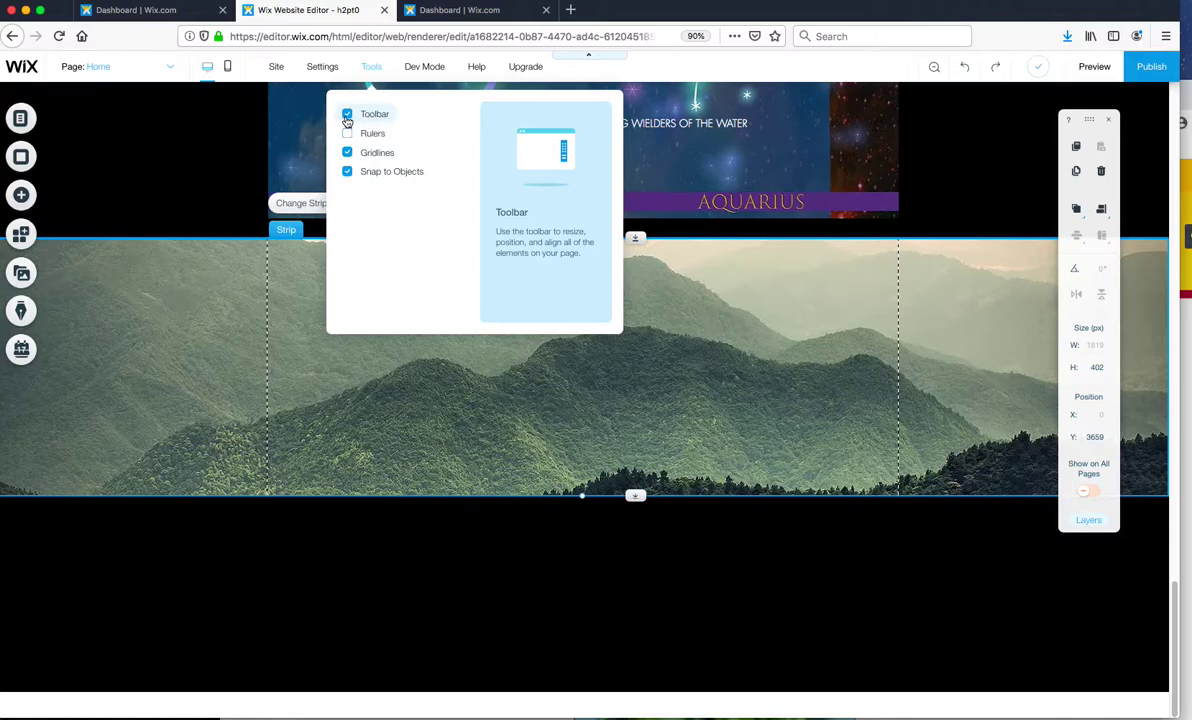
Step: Move the mountain strip to the page top (position 0) and stretch it to 598 px tall
{"action": "left_click", "coordinate": [347, 117]}
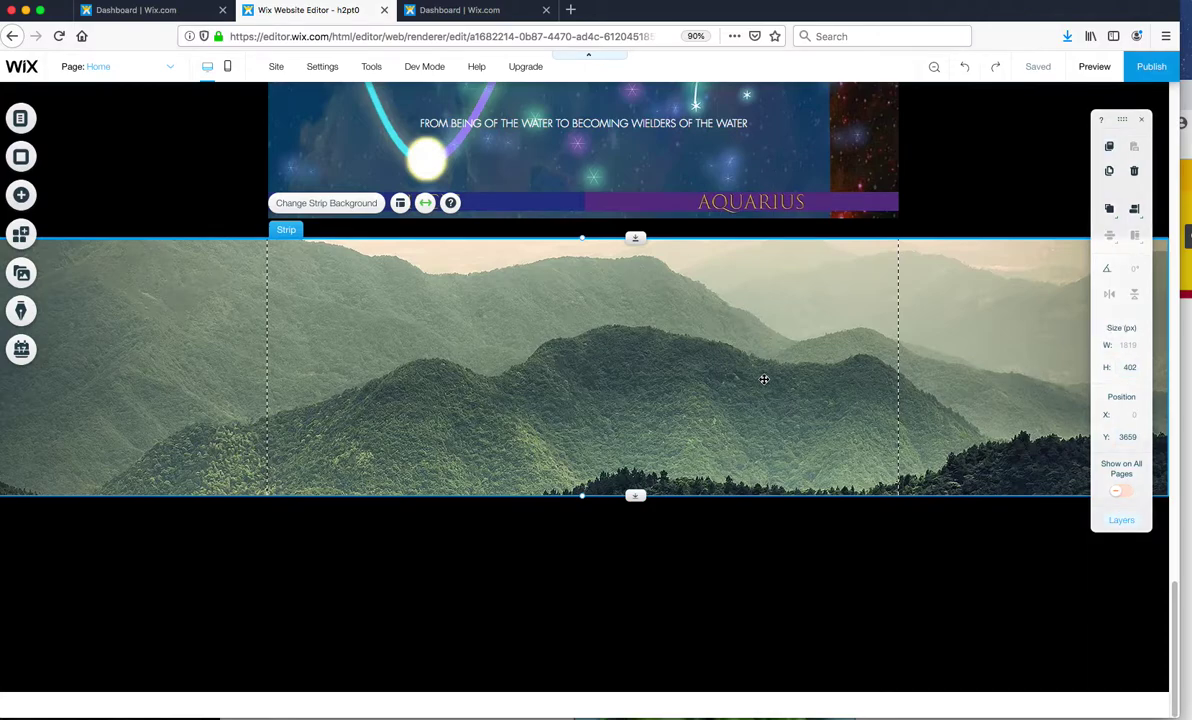
{"action": "left_click", "coordinate": [1131, 438]}
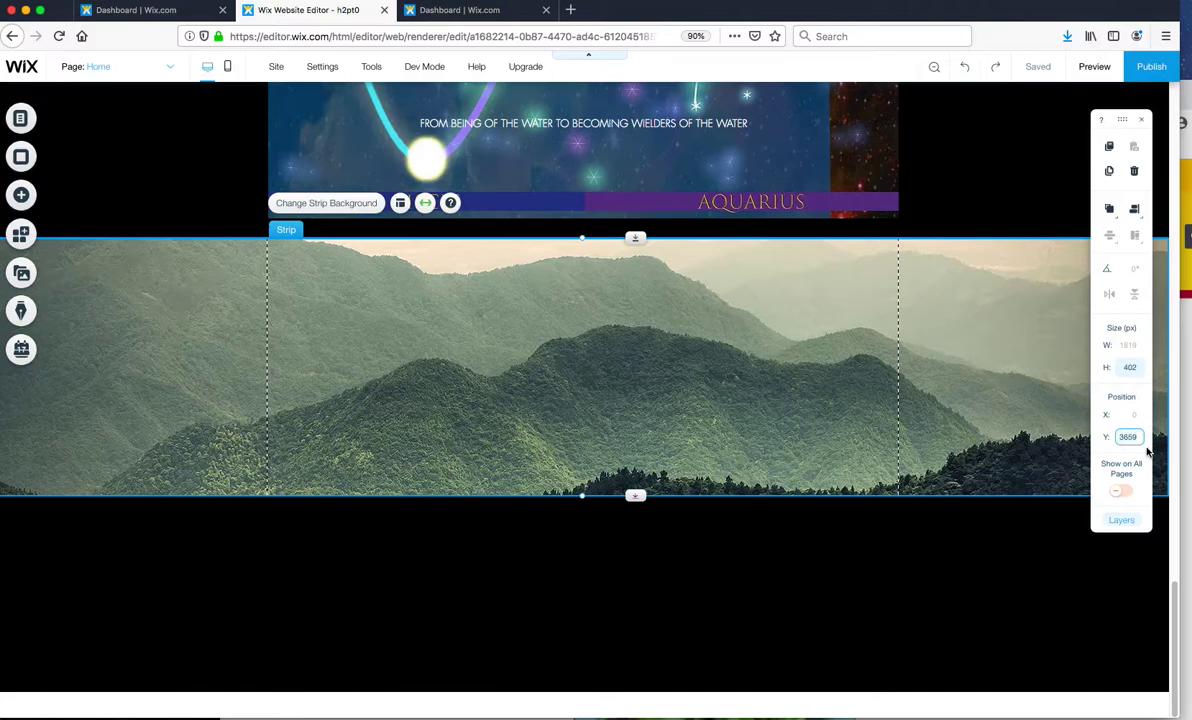
{"action": "type", "text": "100"}
{"action": "key", "text": "Return"}
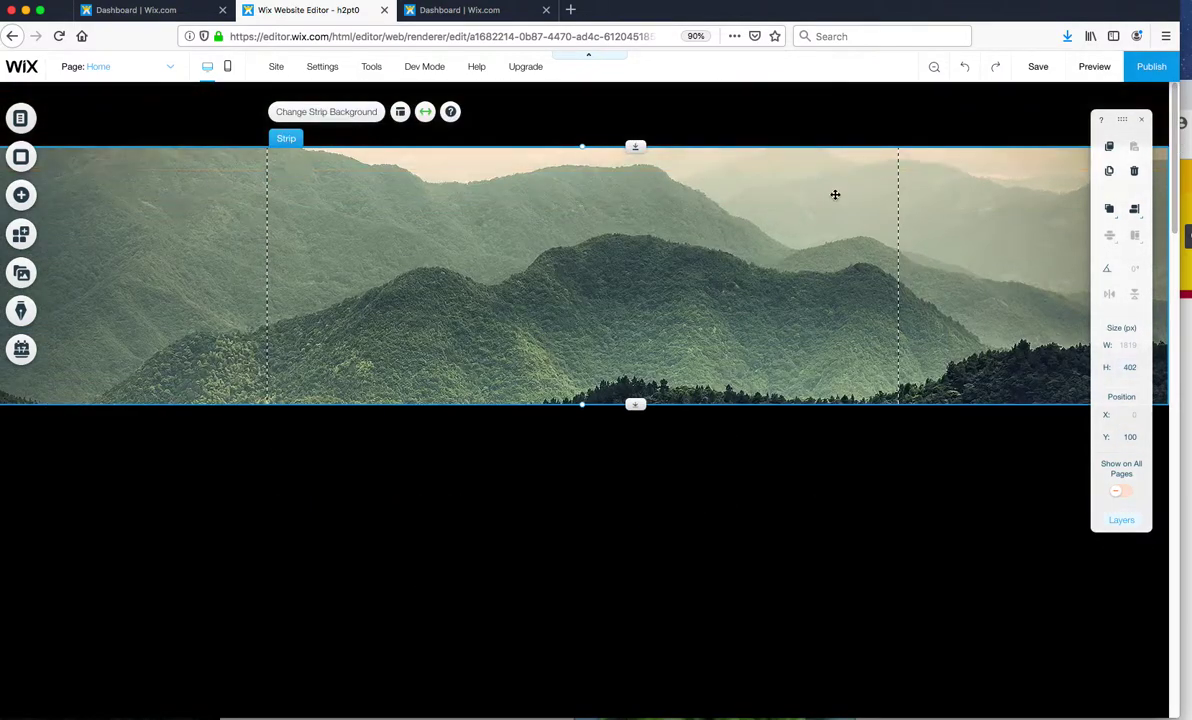
{"action": "mouse_move", "coordinate": [790, 209]}
{"action": "left_mouse_down"}
{"action": "mouse_move", "coordinate": [787, 178]}
{"action": "mouse_move", "coordinate": [777, 181]}
{"action": "left_mouse_up"}
{"action": "left_click_drag", "start_coordinate": [582, 342], "coordinate": [580, 466]}
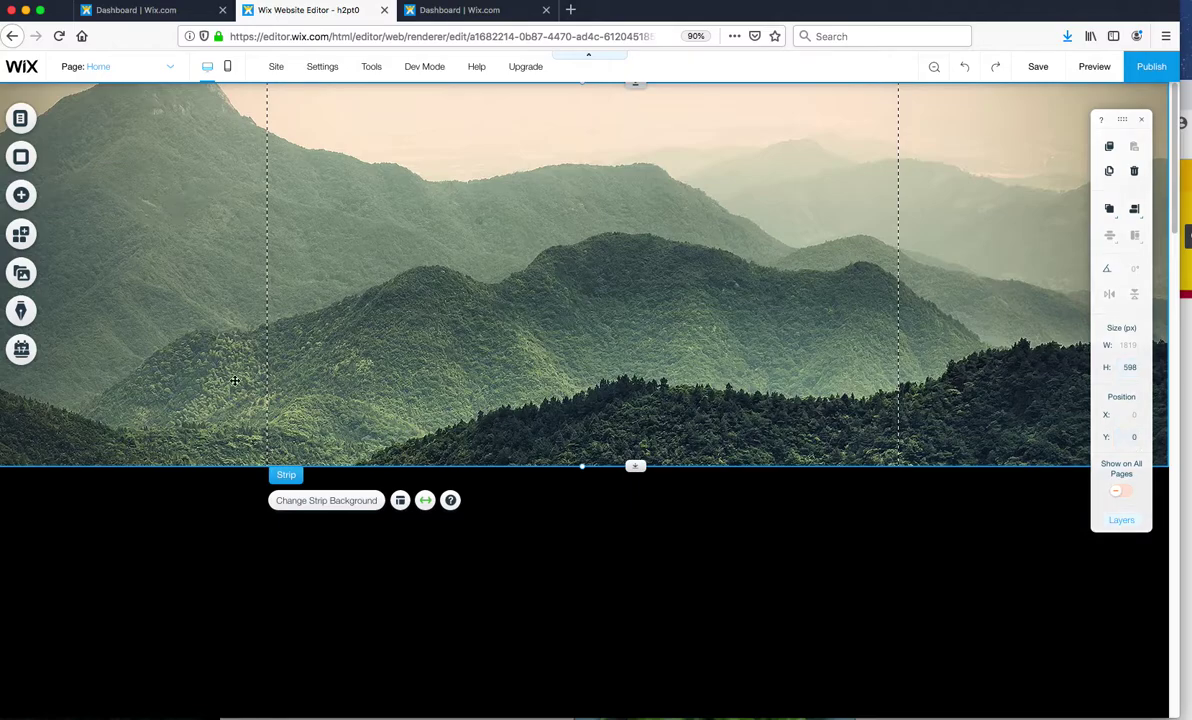
Step: Replace the strip's background with the image pledgehand_white-1.jpg
{"action": "left_click", "coordinate": [540, 356]}
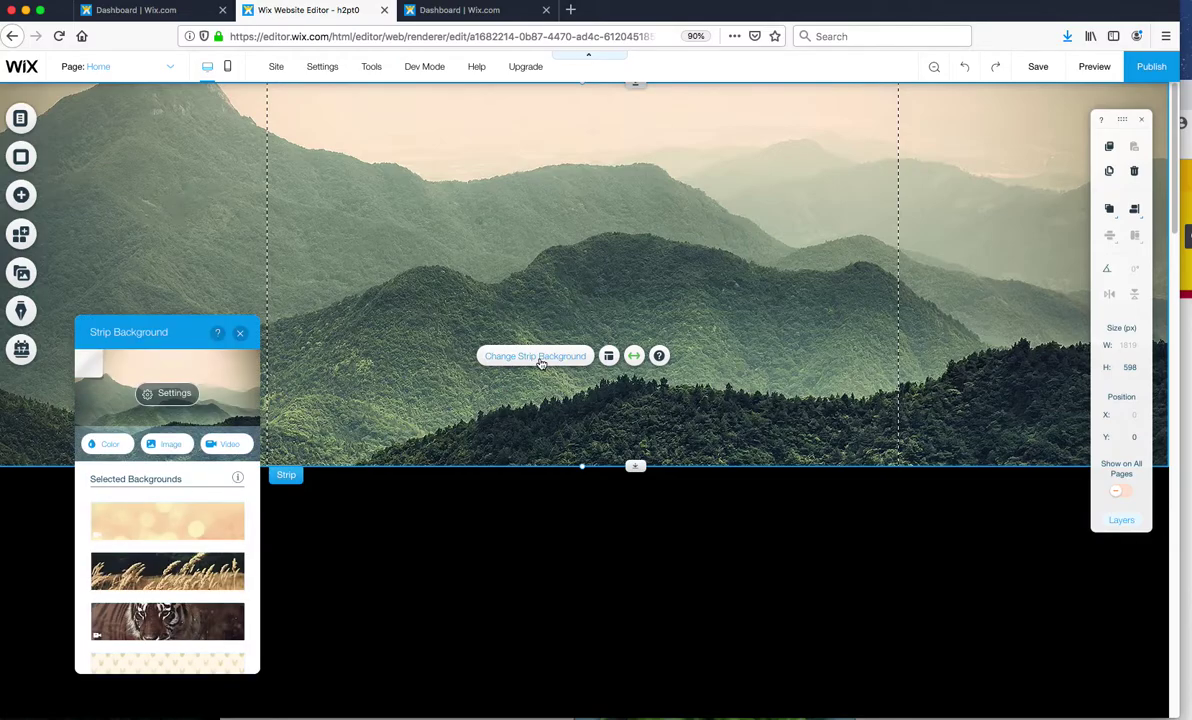
{"action": "left_click", "coordinate": [170, 452]}
{"action": "left_click", "coordinate": [273, 275]}
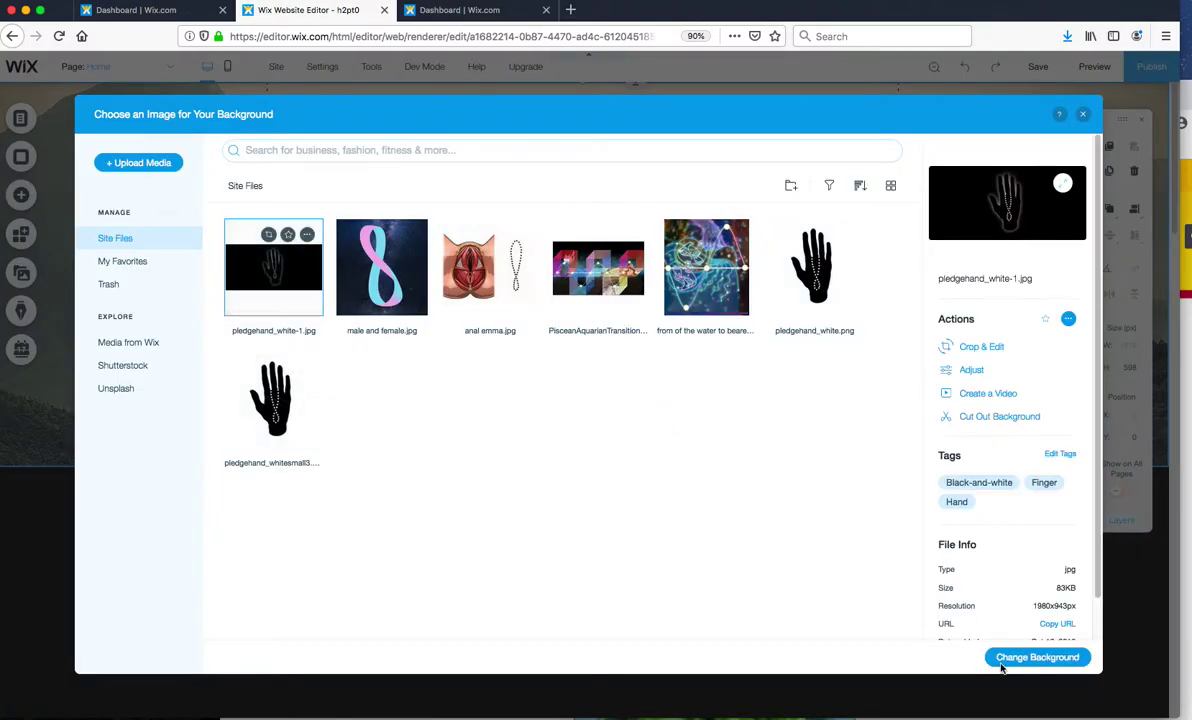
{"action": "left_click", "coordinate": [1035, 657]}
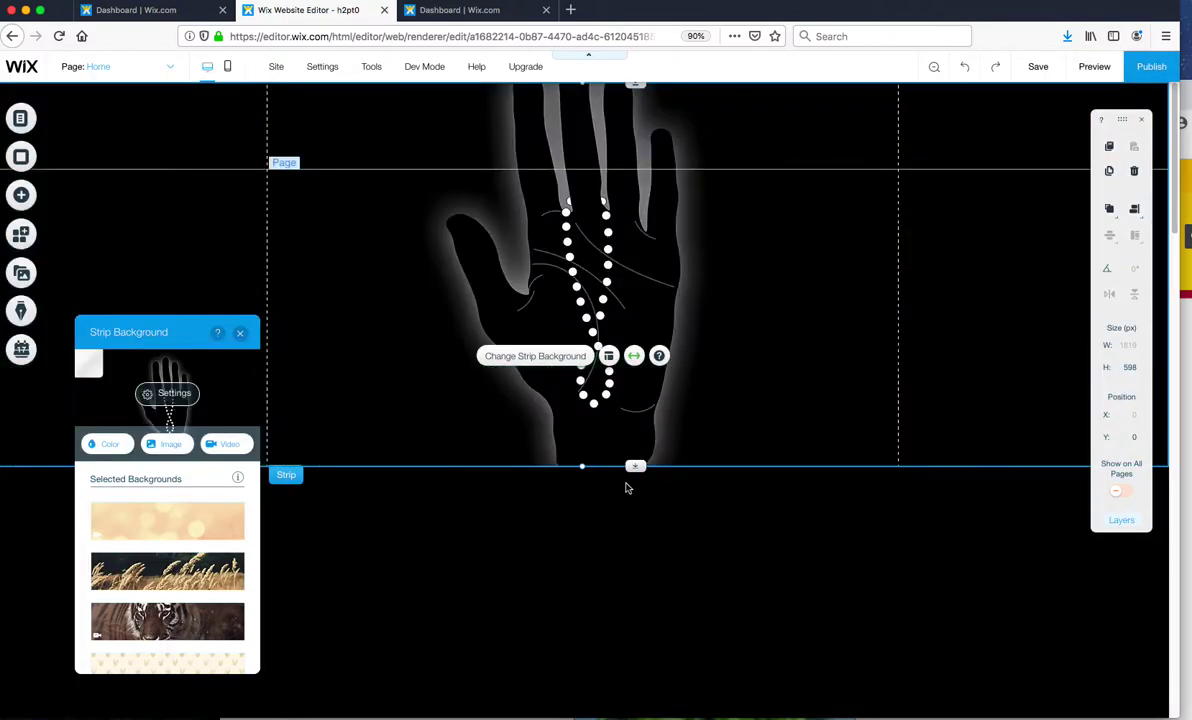
Step: Resize the hand strip to about 758 px tall to show the whole hand
{"action": "left_click_drag", "start_coordinate": [582, 466], "coordinate": [580, 565]}
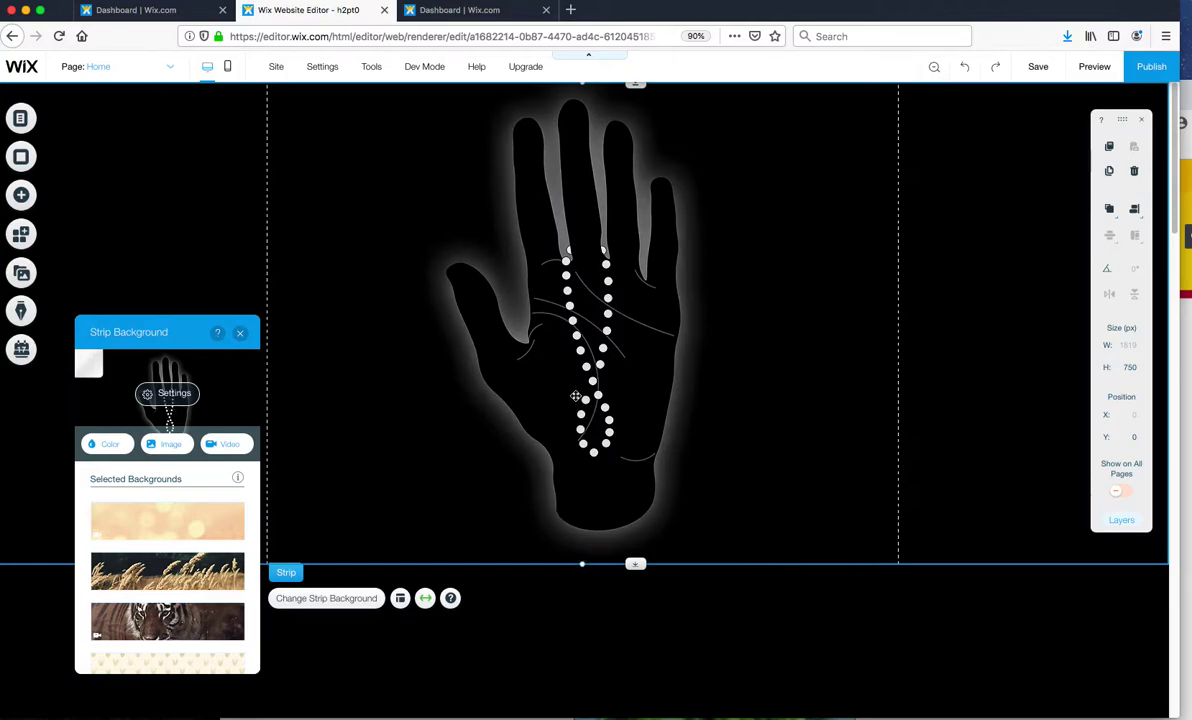
{"action": "left_click_drag", "start_coordinate": [586, 564], "coordinate": [582, 396]}
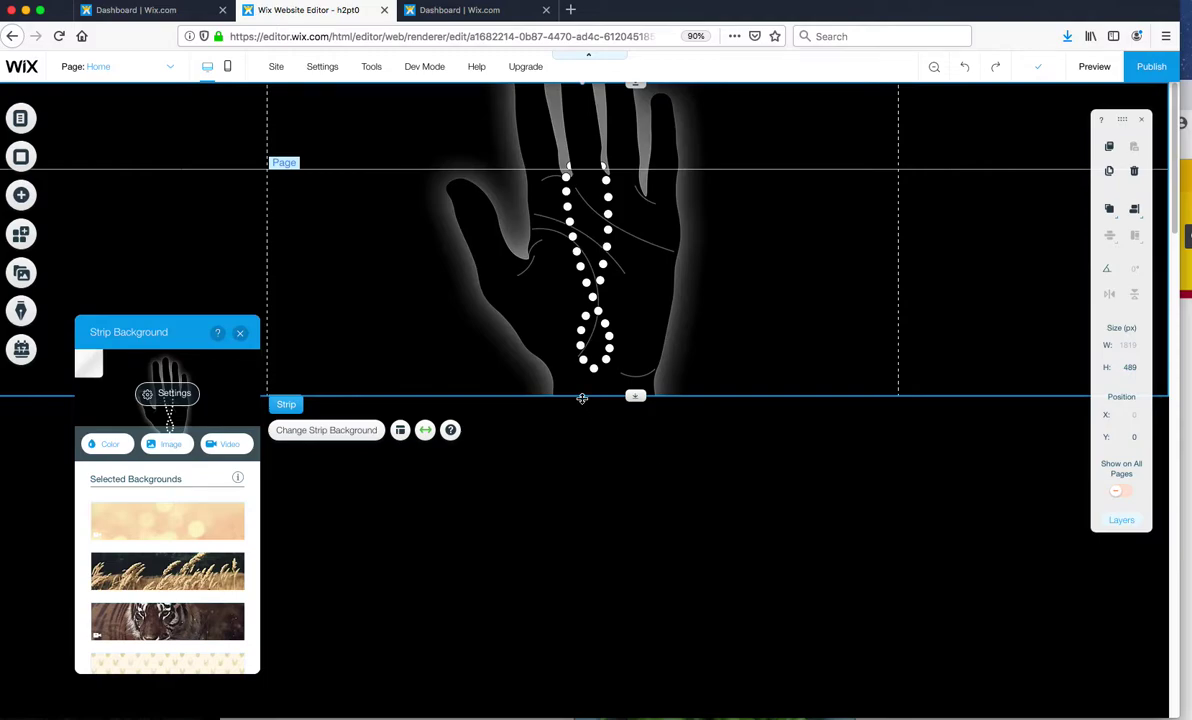
{"action": "mouse_move", "coordinate": [582, 398]}
{"action": "left_mouse_down"}
{"action": "mouse_move", "coordinate": [574, 444]}
{"action": "mouse_move", "coordinate": [584, 388]}
{"action": "mouse_move", "coordinate": [573, 568]}
{"action": "left_mouse_up"}
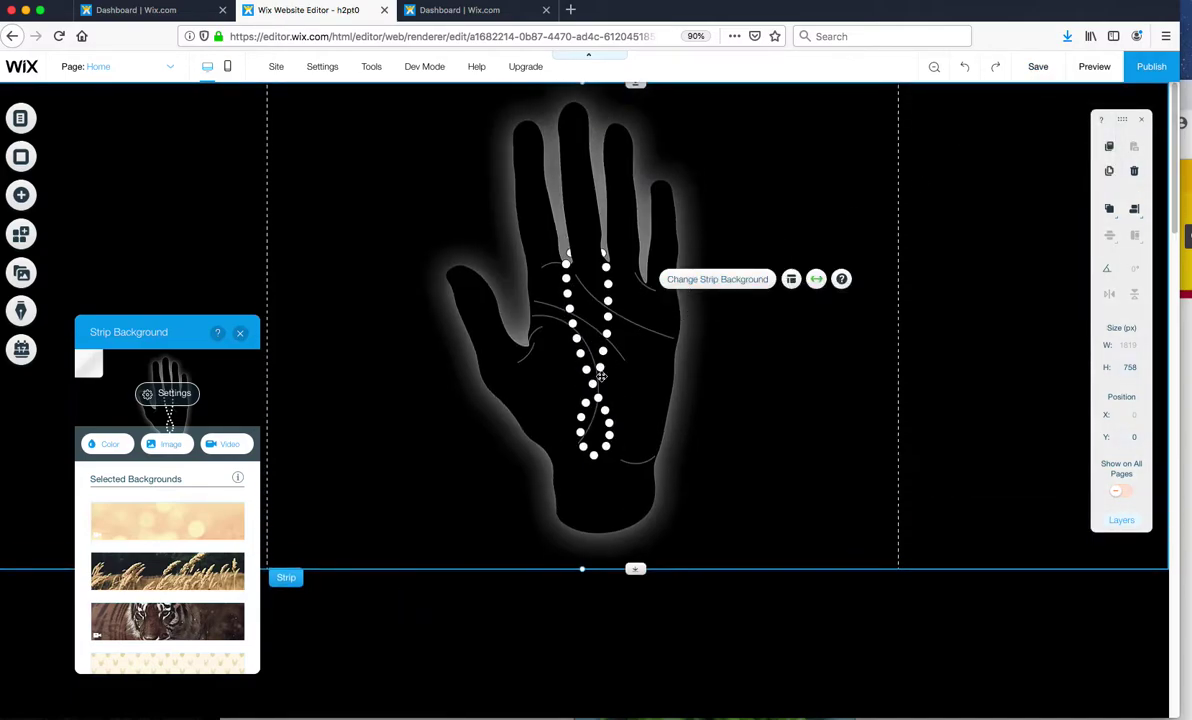
Step: Bring up the image settings for the hand strip's background
{"action": "left_click", "coordinate": [709, 287]}
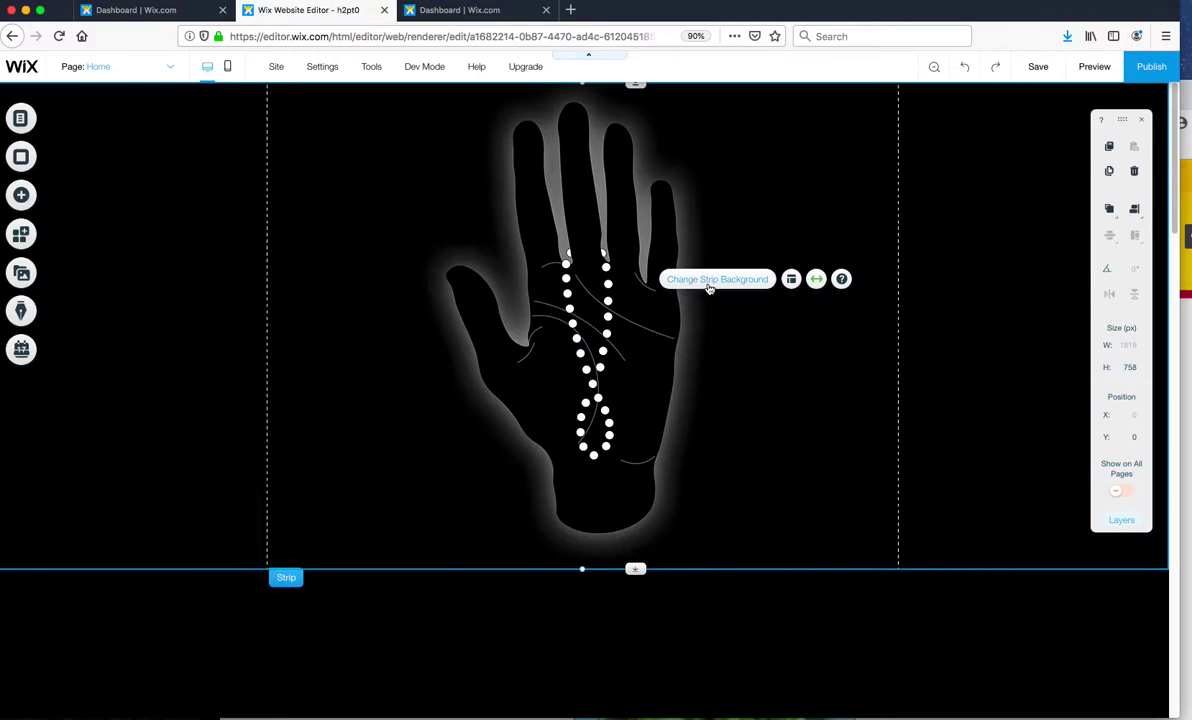
{"action": "left_click", "coordinate": [709, 287]}
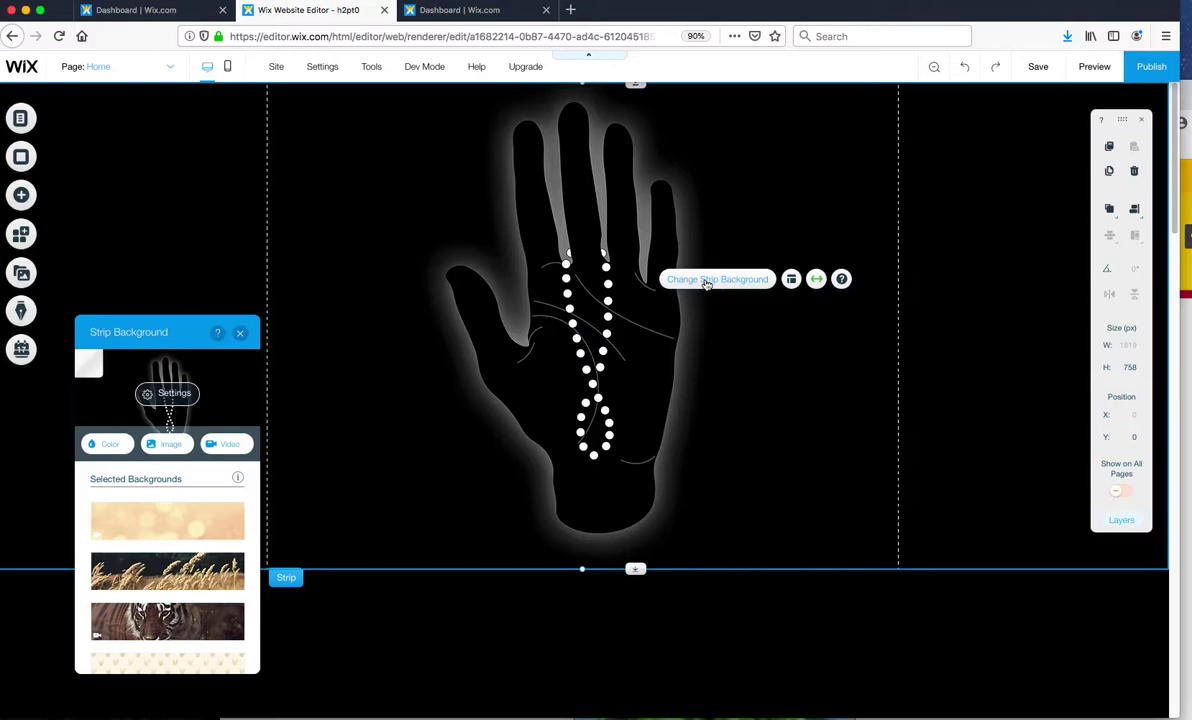
{"action": "left_click_drag", "start_coordinate": [208, 326], "coordinate": [520, 173]}
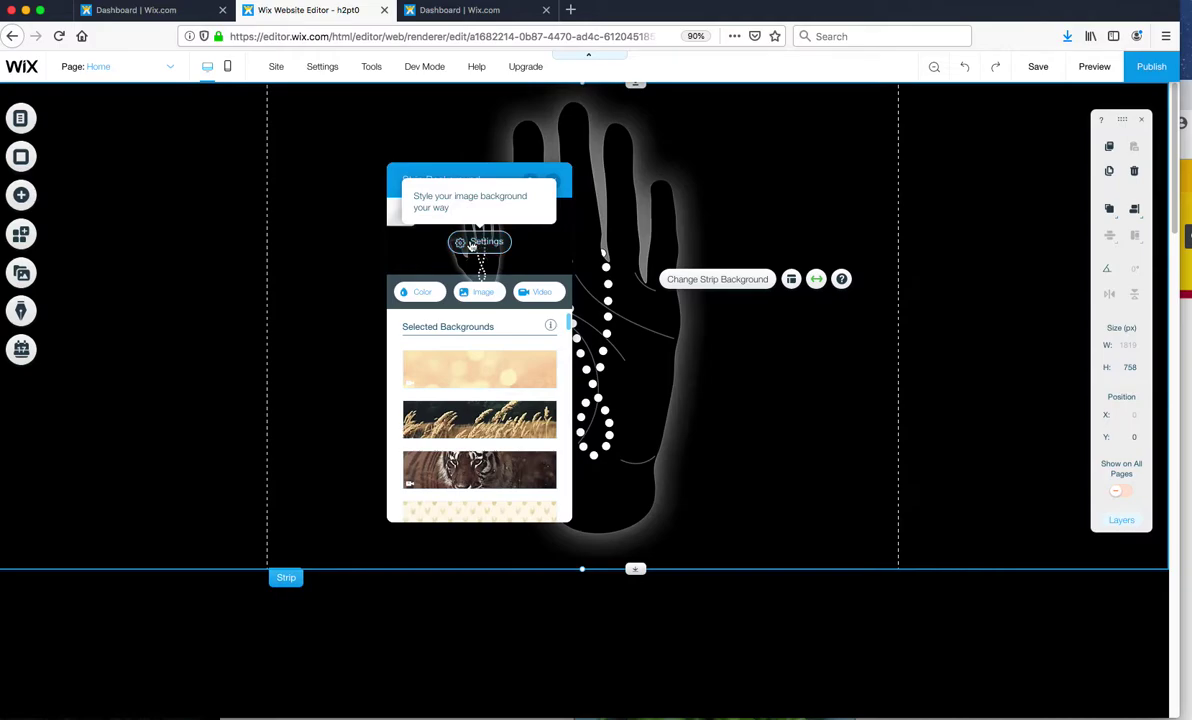
{"action": "left_click", "coordinate": [479, 243]}
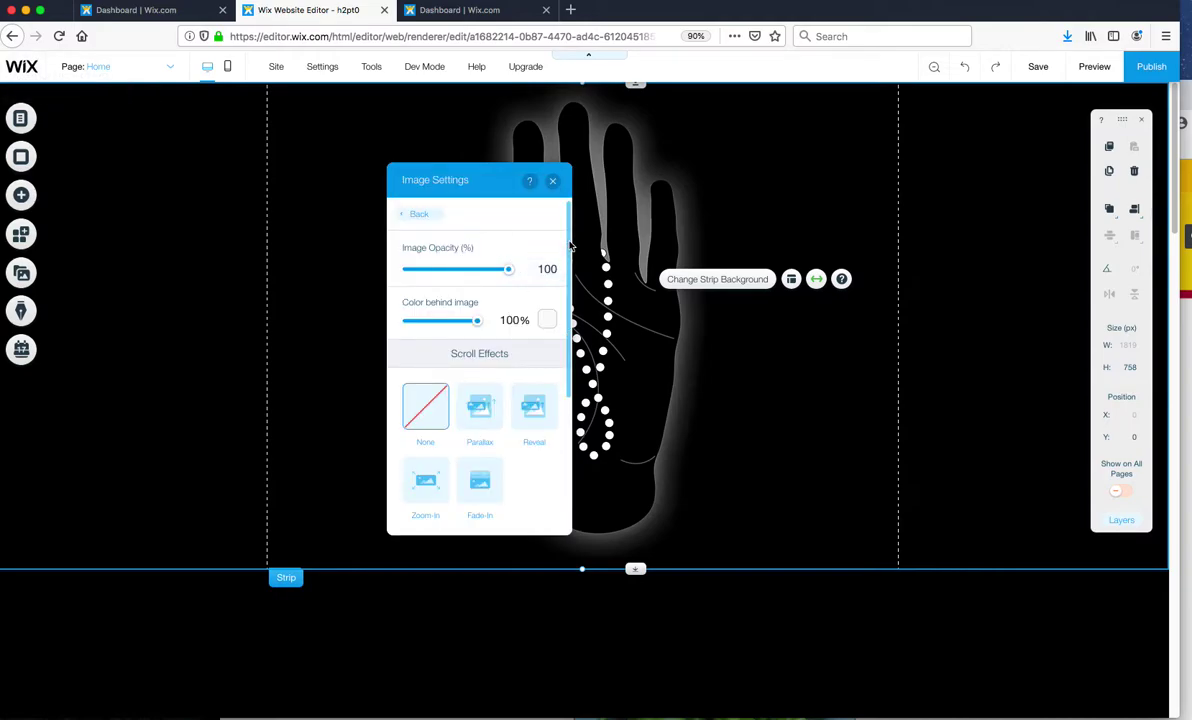
{"action": "scroll", "coordinate": [548, 279], "scroll_direction": "down", "scroll_amount": 2}
{"action": "scroll", "coordinate": [563, 290], "scroll_direction": "up", "scroll_amount": 1}
{"action": "scroll", "coordinate": [563, 300], "scroll_direction": "up", "scroll_amount": 1}
{"action": "scroll", "coordinate": [563, 315], "scroll_direction": "down", "scroll_amount": 1}
{"action": "scroll", "coordinate": [563, 330], "scroll_direction": "down", "scroll_amount": 2}
{"action": "scroll", "coordinate": [563, 330], "scroll_direction": "down", "scroll_amount": 2}
{"action": "scroll", "coordinate": [565, 290], "scroll_direction": "up", "scroll_amount": 2}
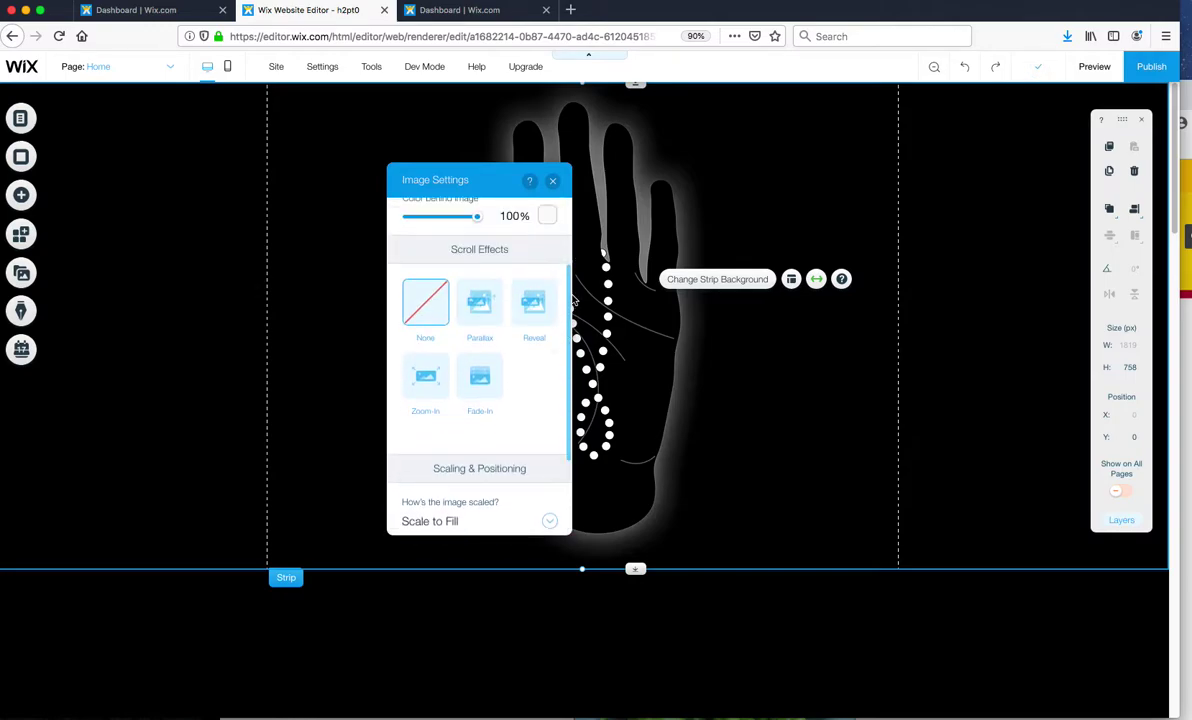
{"action": "scroll", "coordinate": [568, 240], "scroll_direction": "up", "scroll_amount": 2}
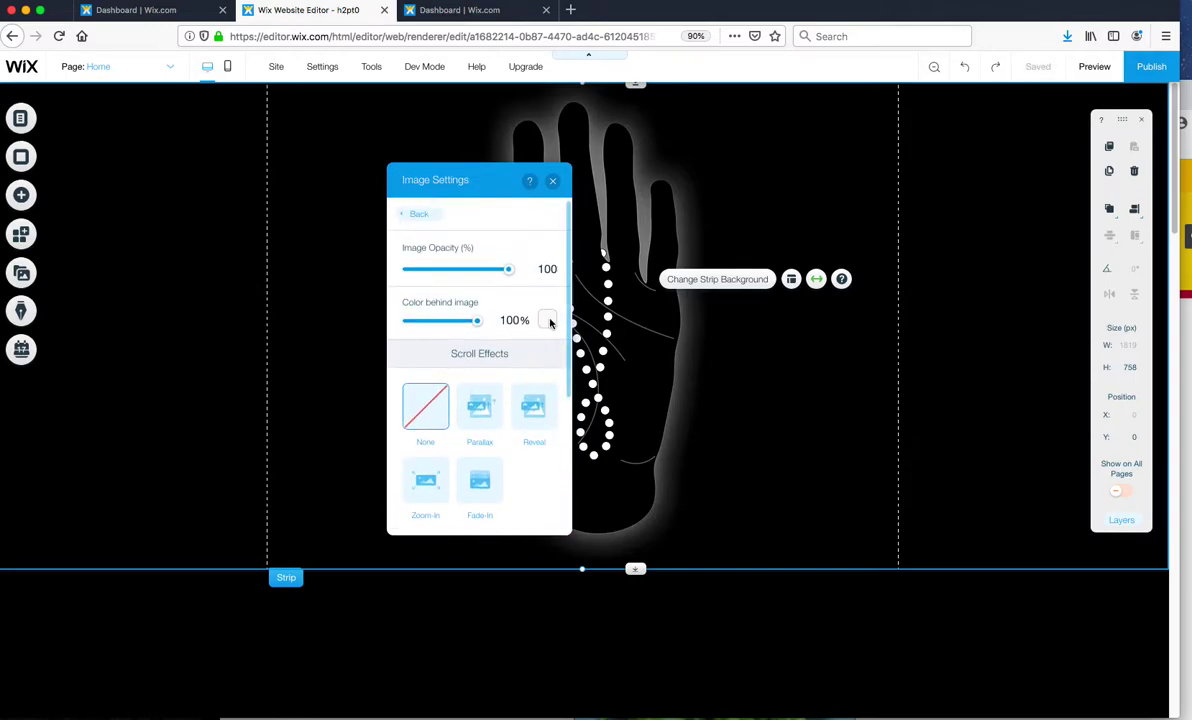
{"action": "left_click_drag", "start_coordinate": [569, 222], "coordinate": [558, 347]}
{"action": "scroll", "coordinate": [558, 347], "scroll_direction": "down", "scroll_amount": 1}
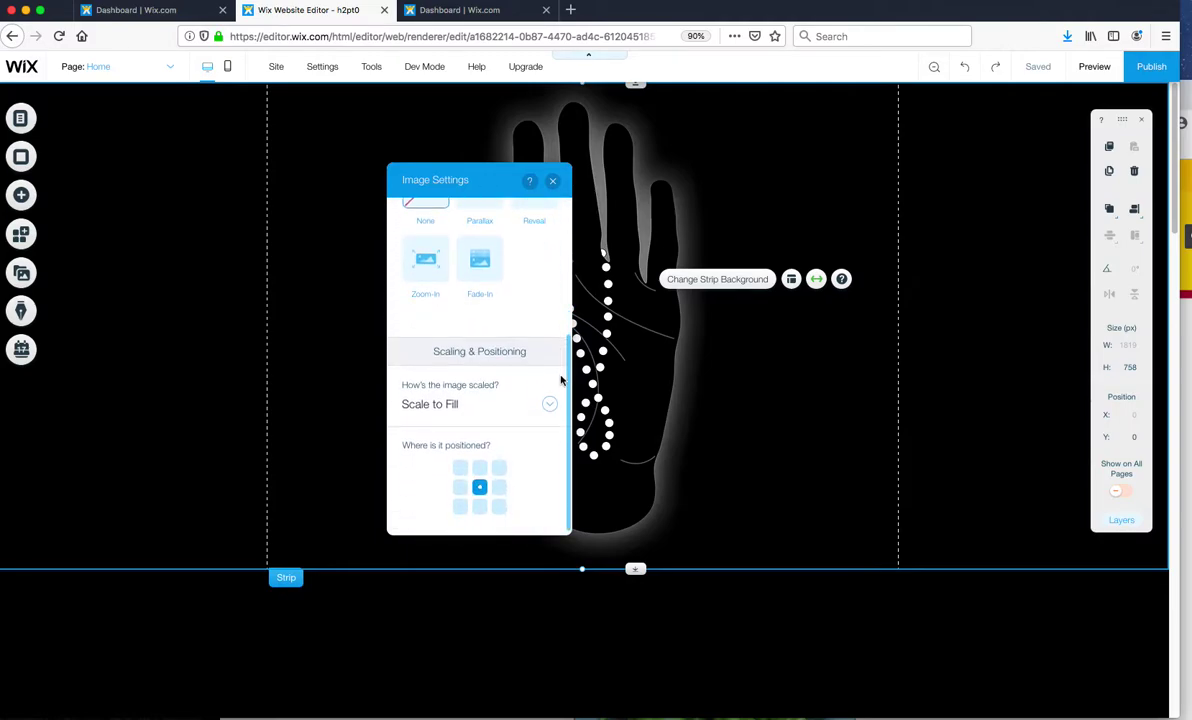
Step: Set the hand image to Scale to Fill, after trying Original Size and Tile
{"action": "left_click", "coordinate": [435, 412]}
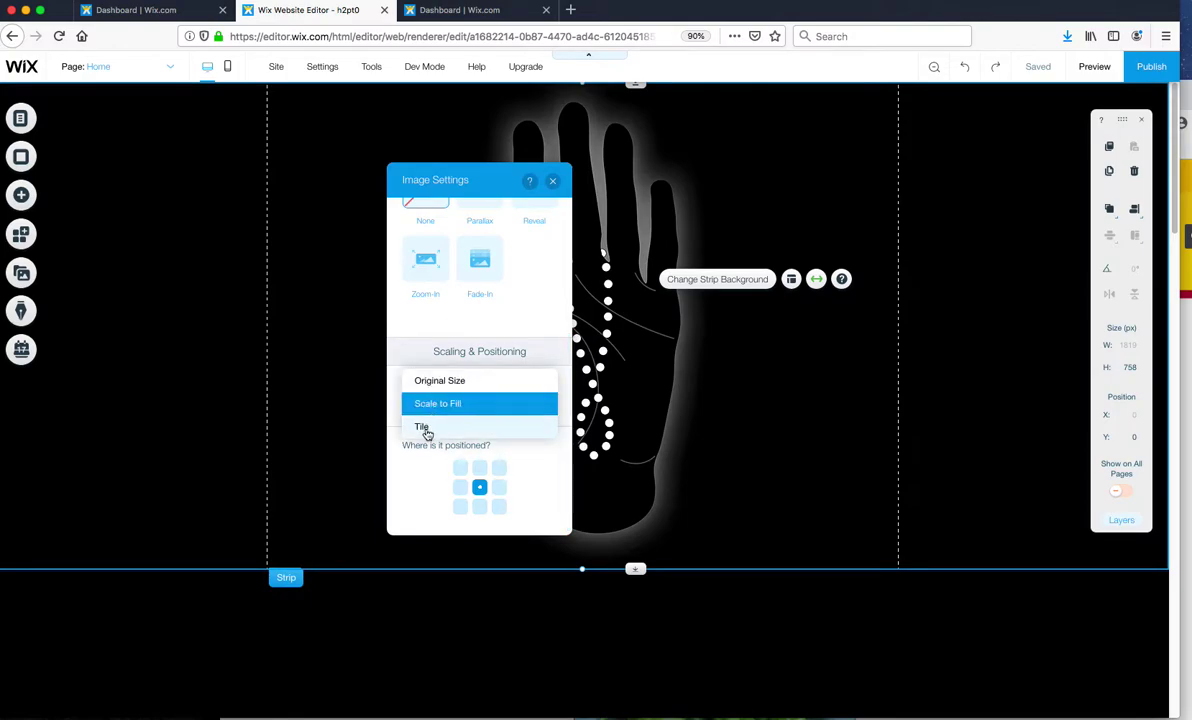
{"action": "left_click", "coordinate": [439, 381]}
{"action": "left_click", "coordinate": [437, 405]}
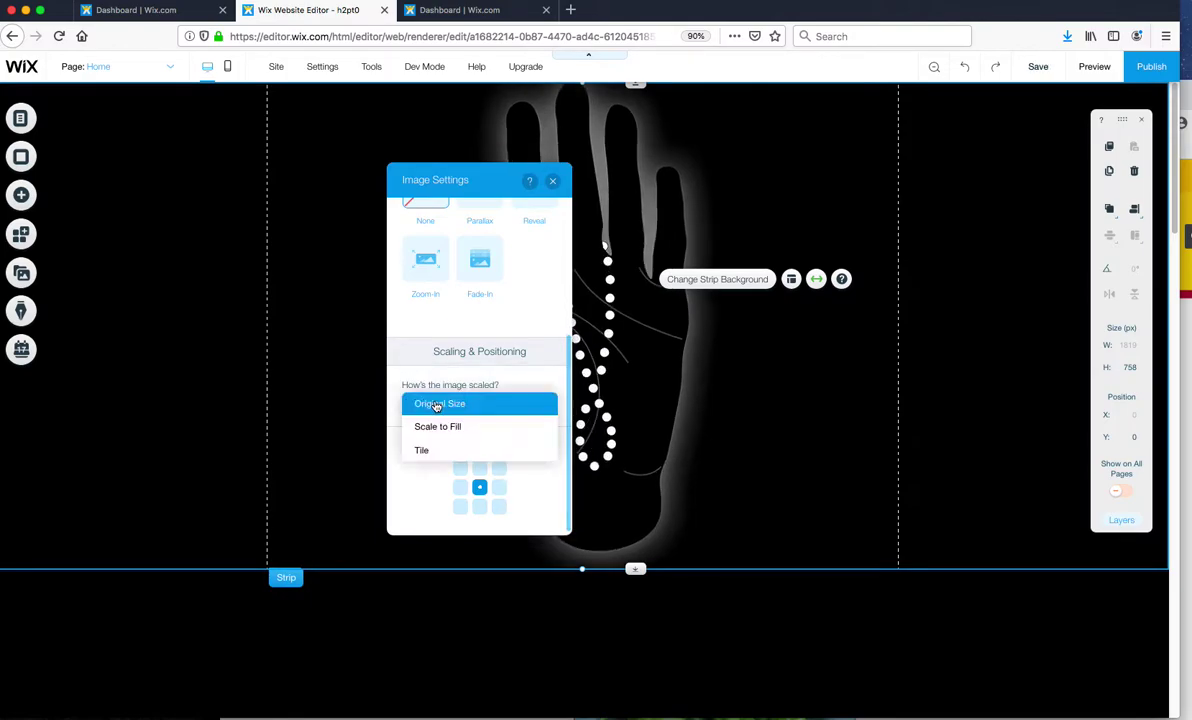
{"action": "left_click", "coordinate": [424, 450]}
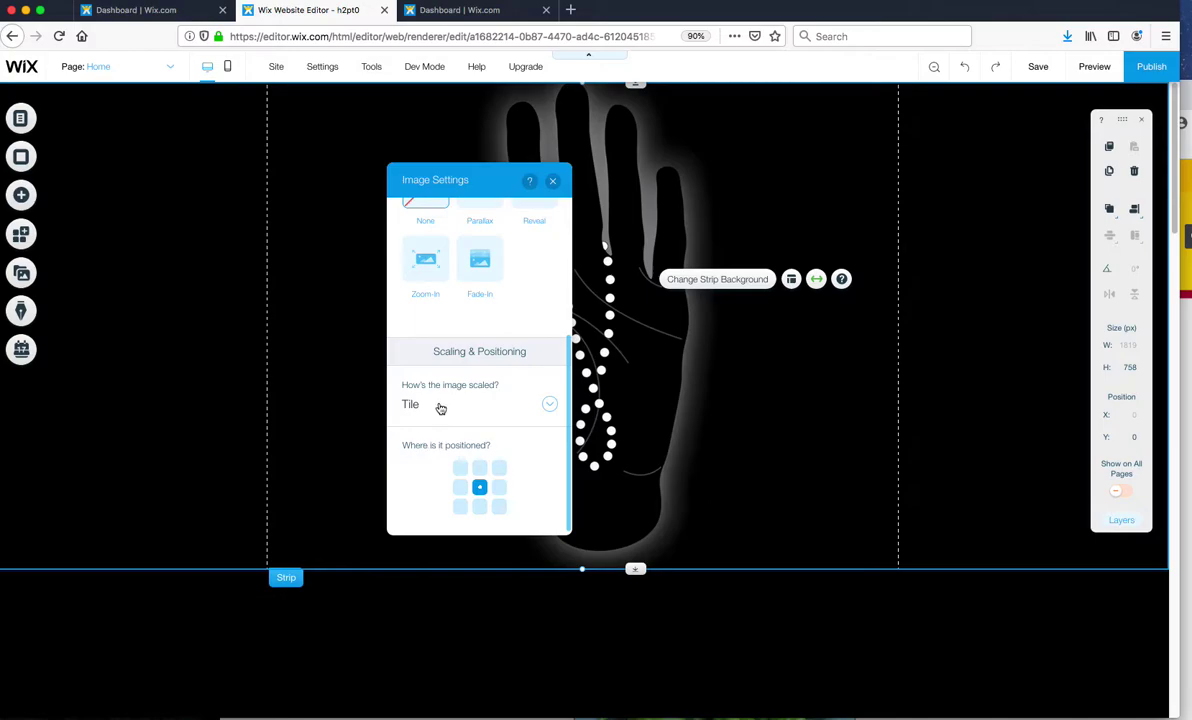
{"action": "left_click", "coordinate": [440, 408]}
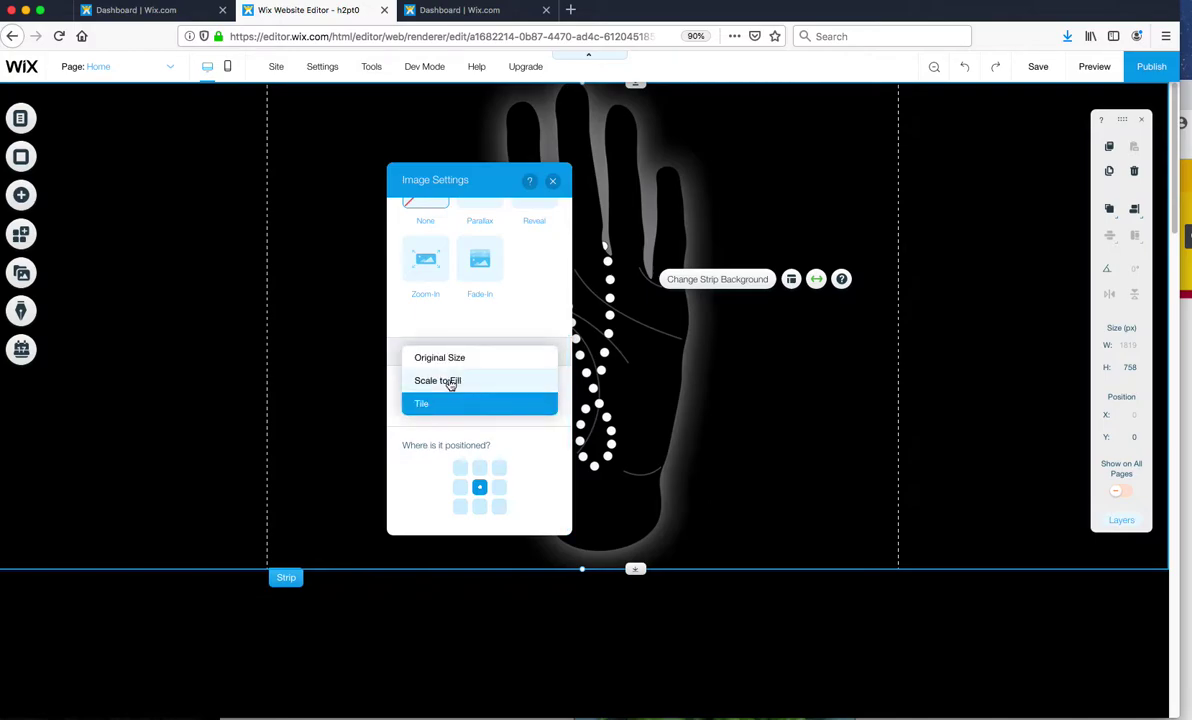
{"action": "left_click", "coordinate": [447, 382]}
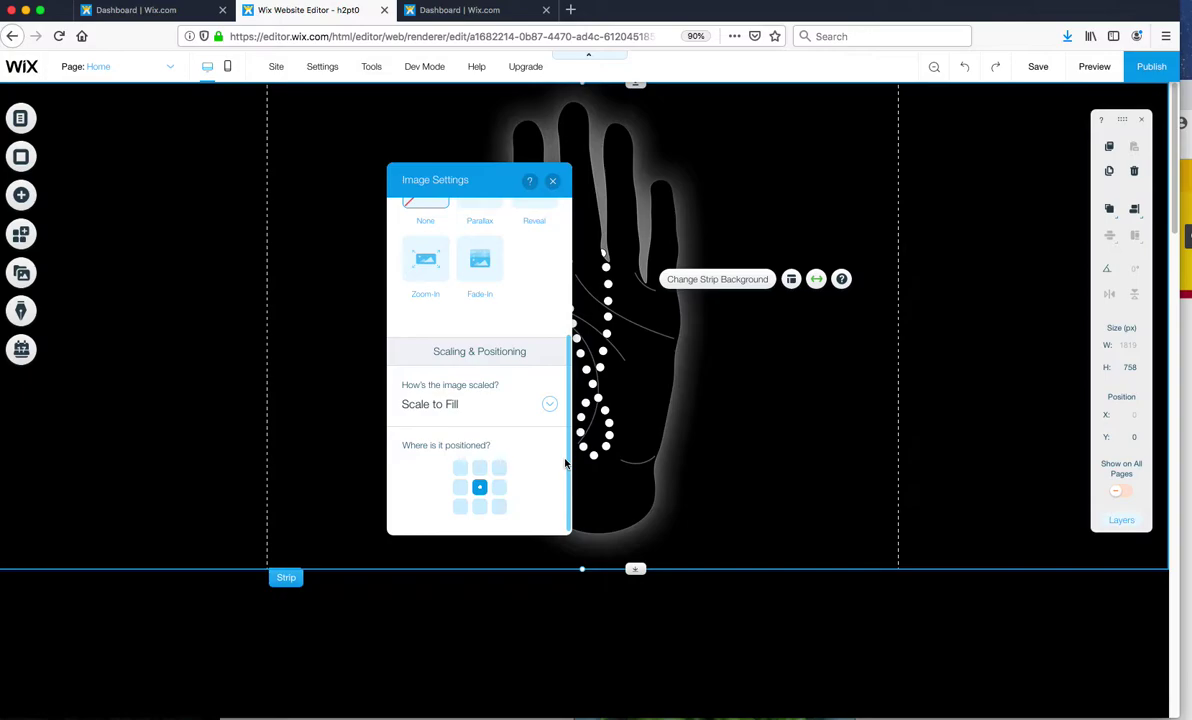
Step: Anchor the hand image to the centre position and close image settings
{"action": "left_click", "coordinate": [480, 506]}
{"action": "left_click", "coordinate": [481, 469]}
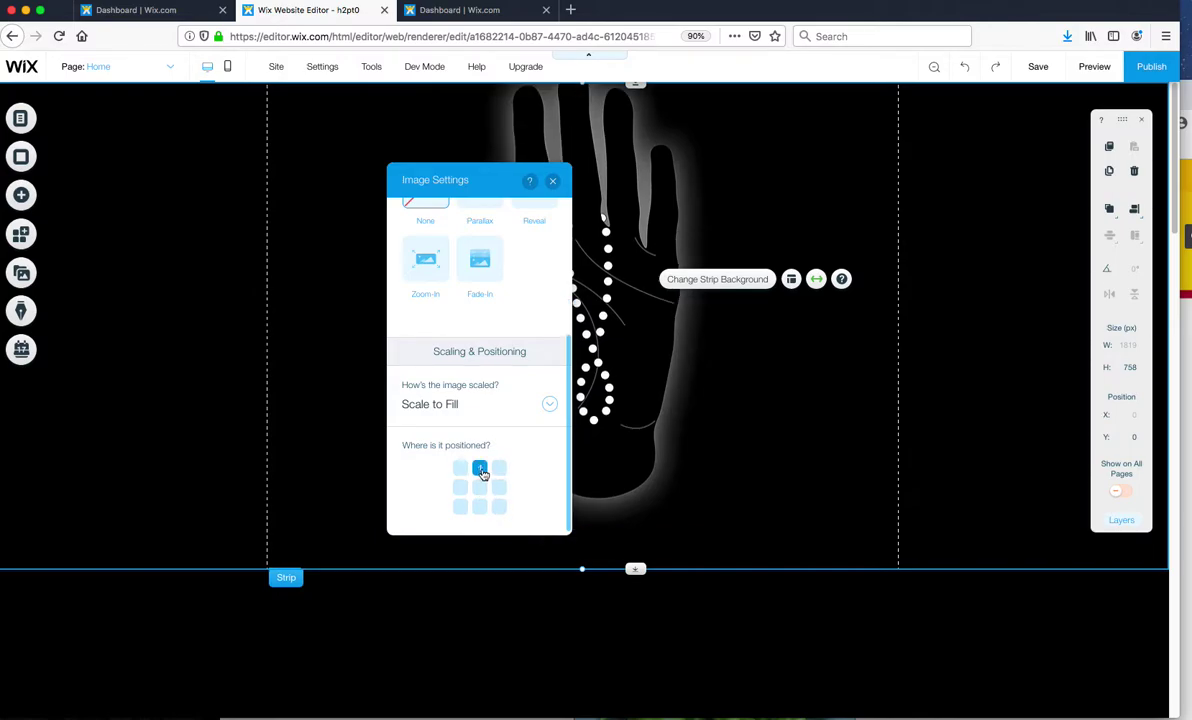
{"action": "left_click", "coordinate": [480, 487]}
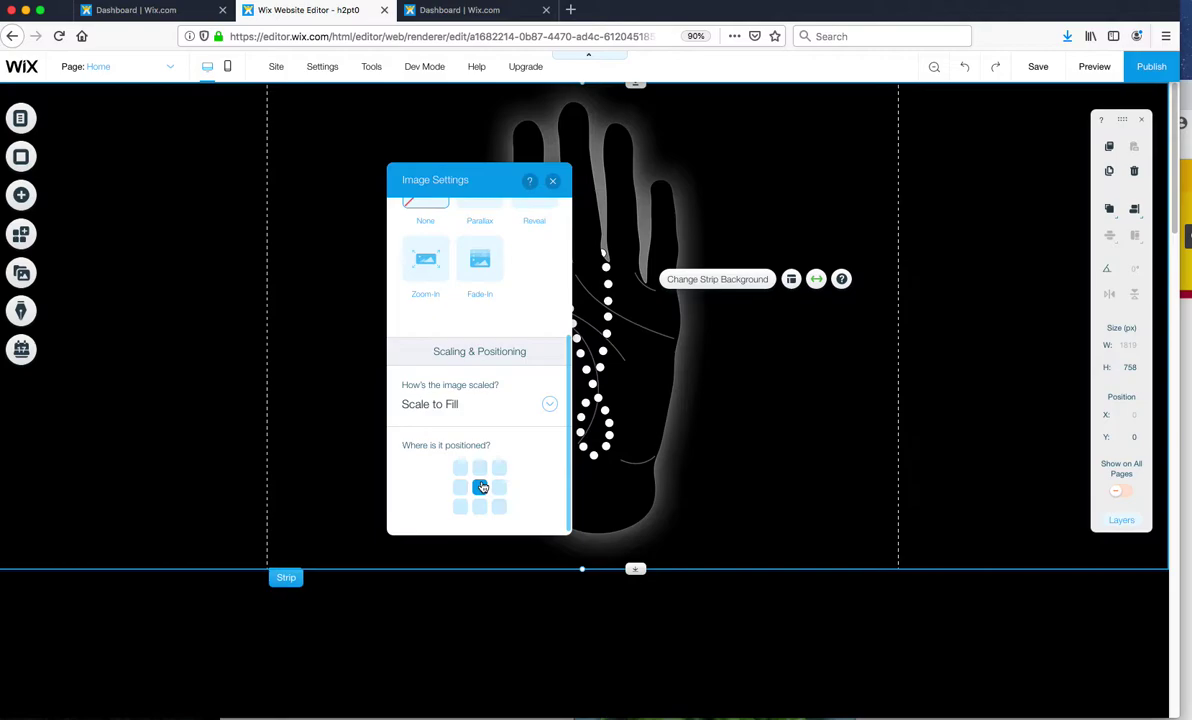
{"action": "left_click", "coordinate": [790, 593]}
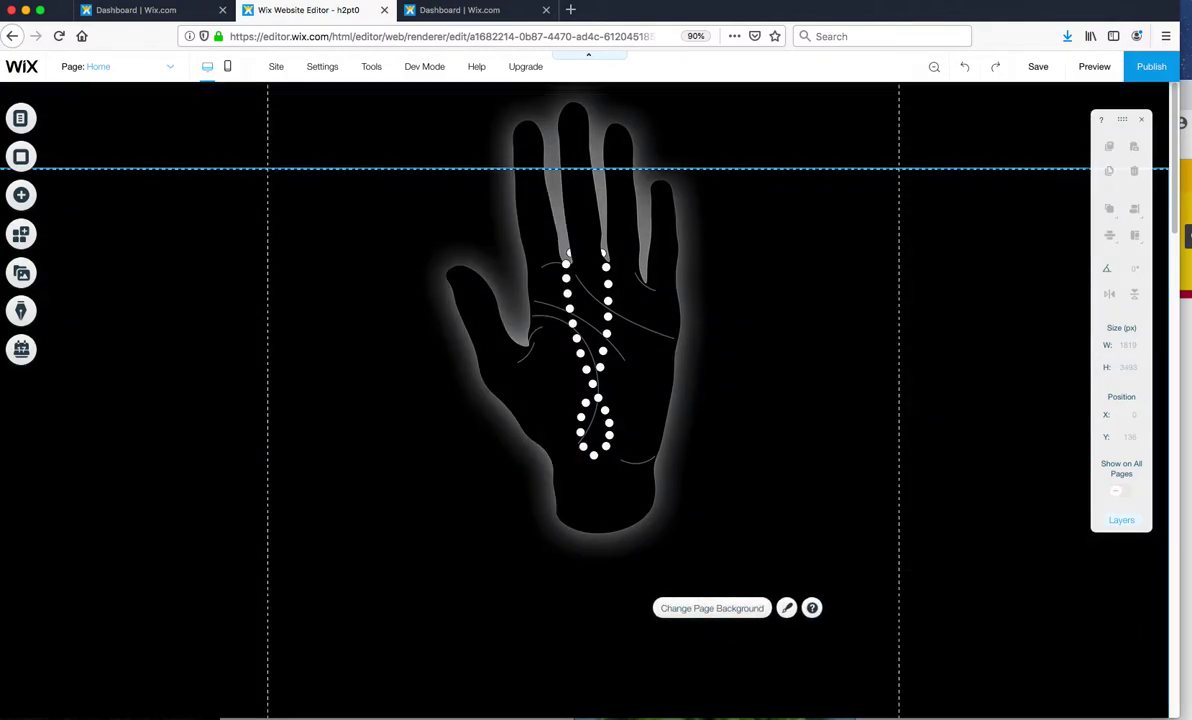
Step: Preview the site at several browser window sizes, then return to editing
{"action": "left_click_drag", "start_coordinate": [1168, 716], "coordinate": [818, 545]}
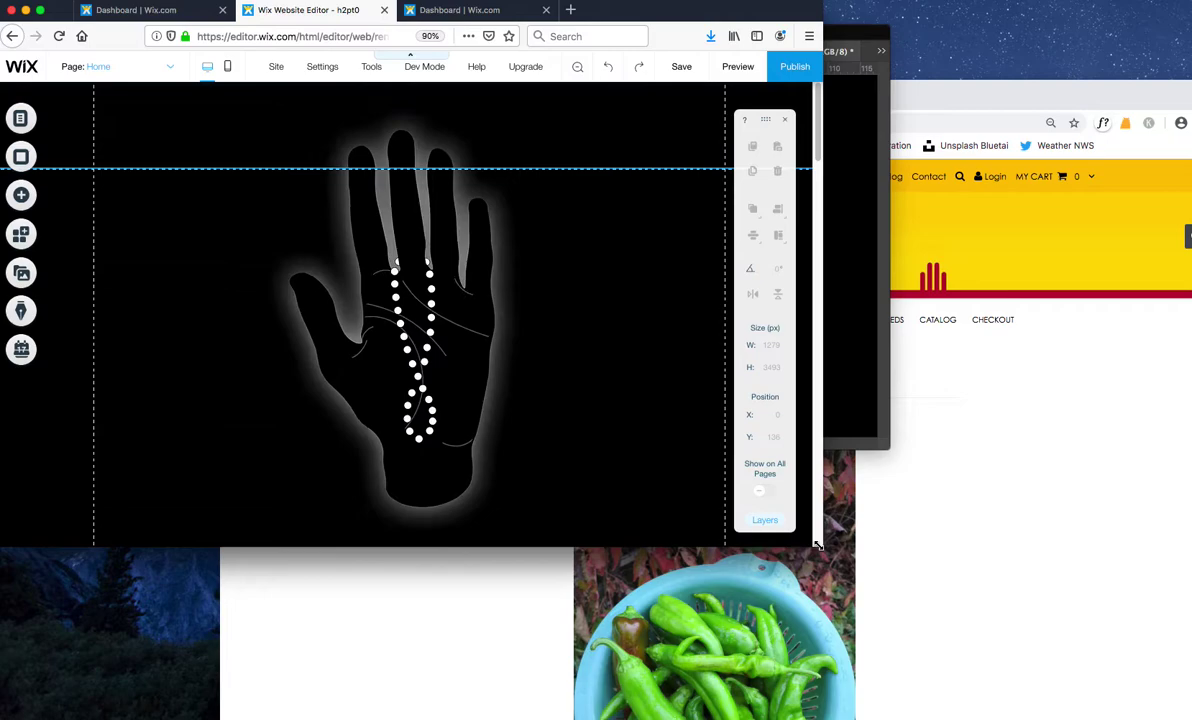
{"action": "left_click", "coordinate": [749, 74]}
{"action": "mouse_move", "coordinate": [820, 549]}
{"action": "left_mouse_down"}
{"action": "mouse_move", "coordinate": [630, 500]}
{"action": "mouse_move", "coordinate": [967, 605]}
{"action": "left_mouse_up"}
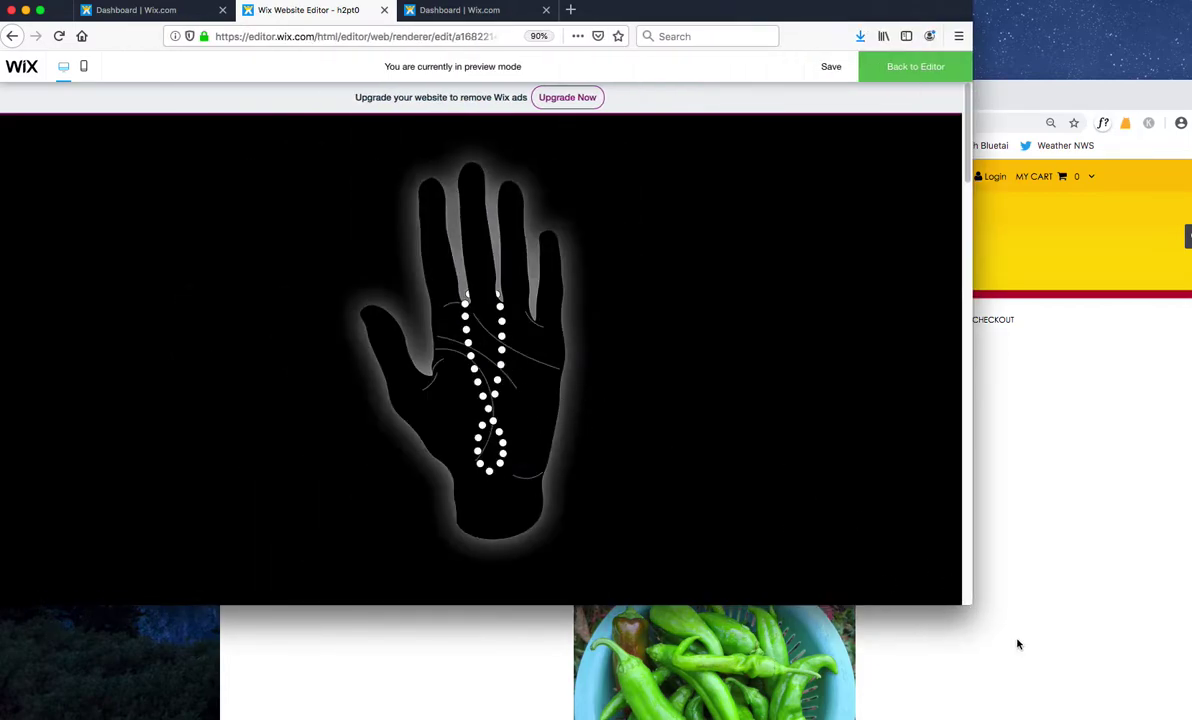
{"action": "left_click_drag", "start_coordinate": [969, 607], "coordinate": [1118, 680]}
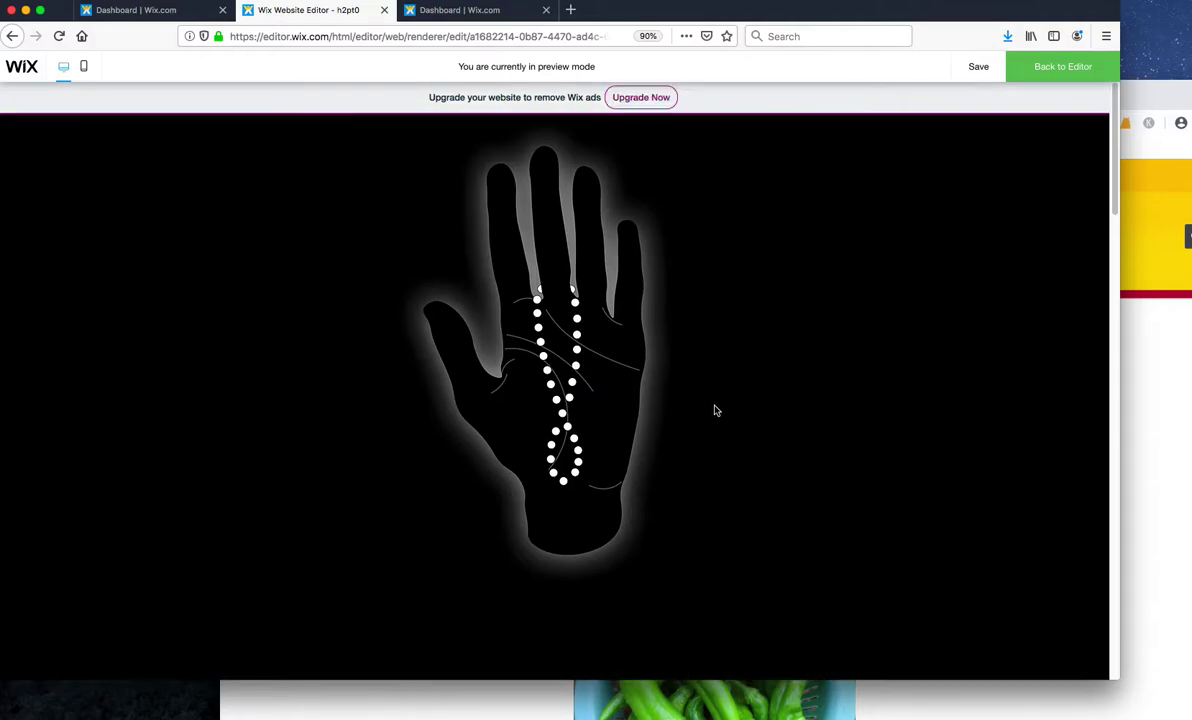
{"action": "left_click", "coordinate": [1035, 74]}
Step: Make the hand strip slightly taller and preview the site again
{"action": "left_click", "coordinate": [566, 392]}
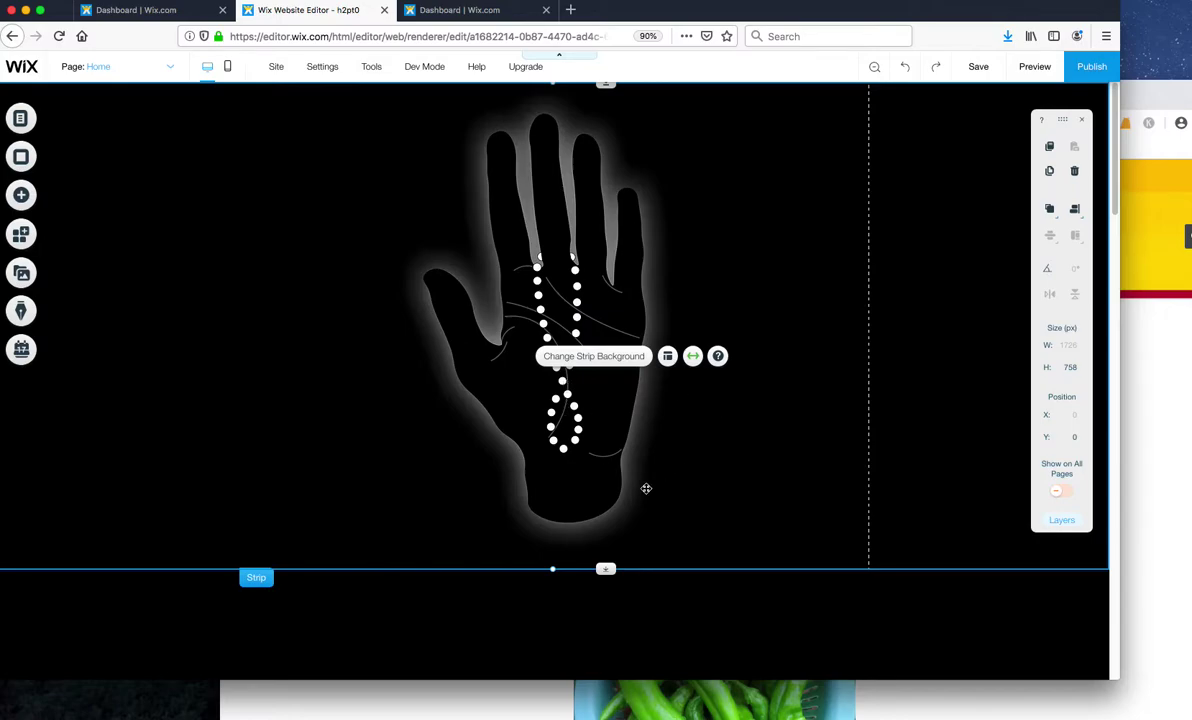
{"action": "left_click_drag", "start_coordinate": [605, 569], "coordinate": [603, 576]}
{"action": "left_click", "coordinate": [1035, 66]}
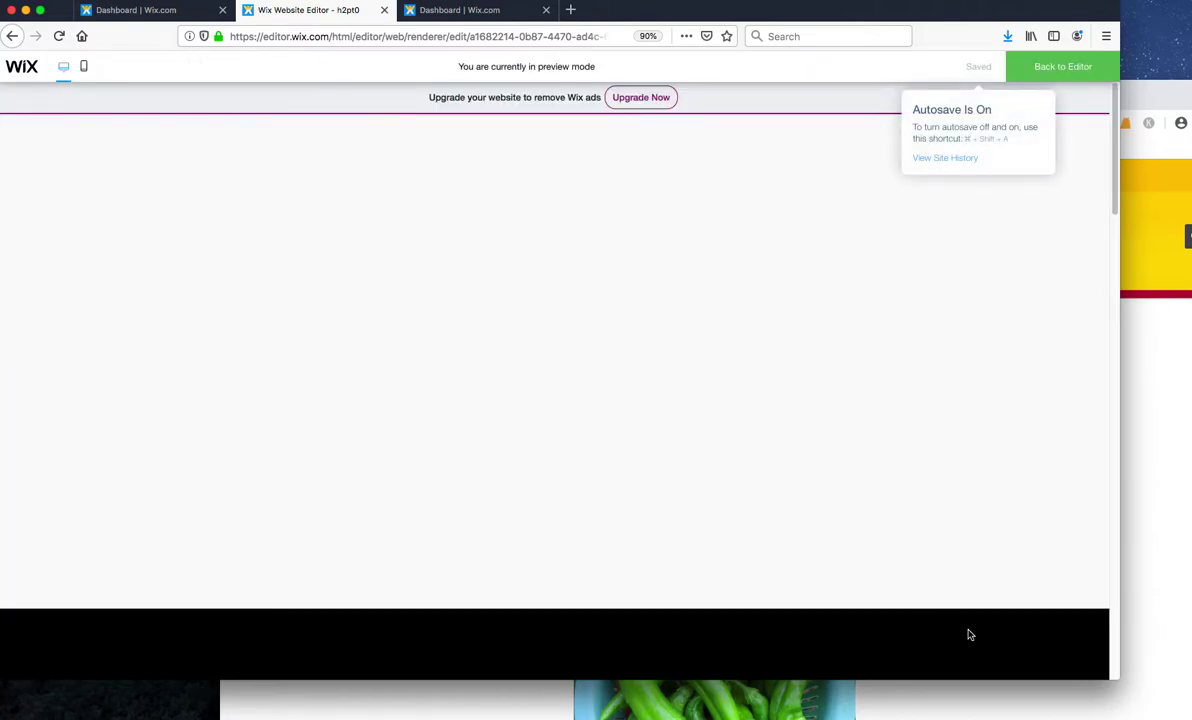
{"action": "left_click_drag", "start_coordinate": [1085, 660], "coordinate": [790, 558]}
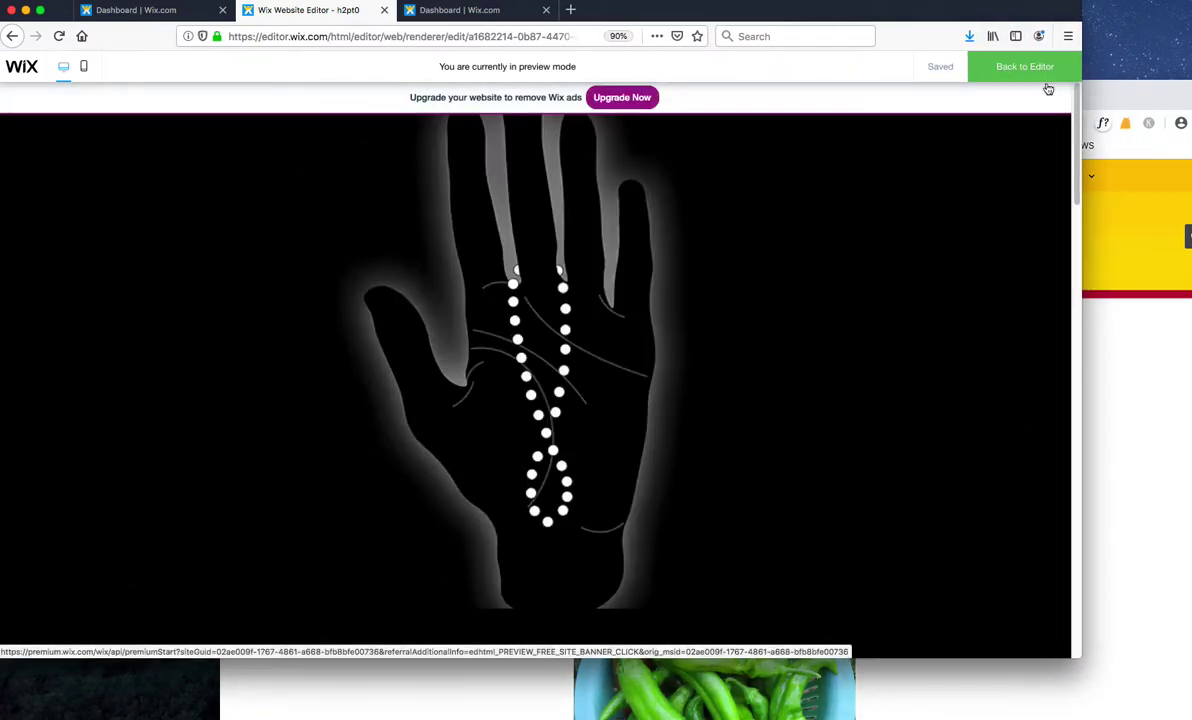
{"action": "left_click", "coordinate": [1000, 68]}
Step: Show the hand strip background's scroll-effect settings, currently set to none
{"action": "left_click", "coordinate": [575, 412]}
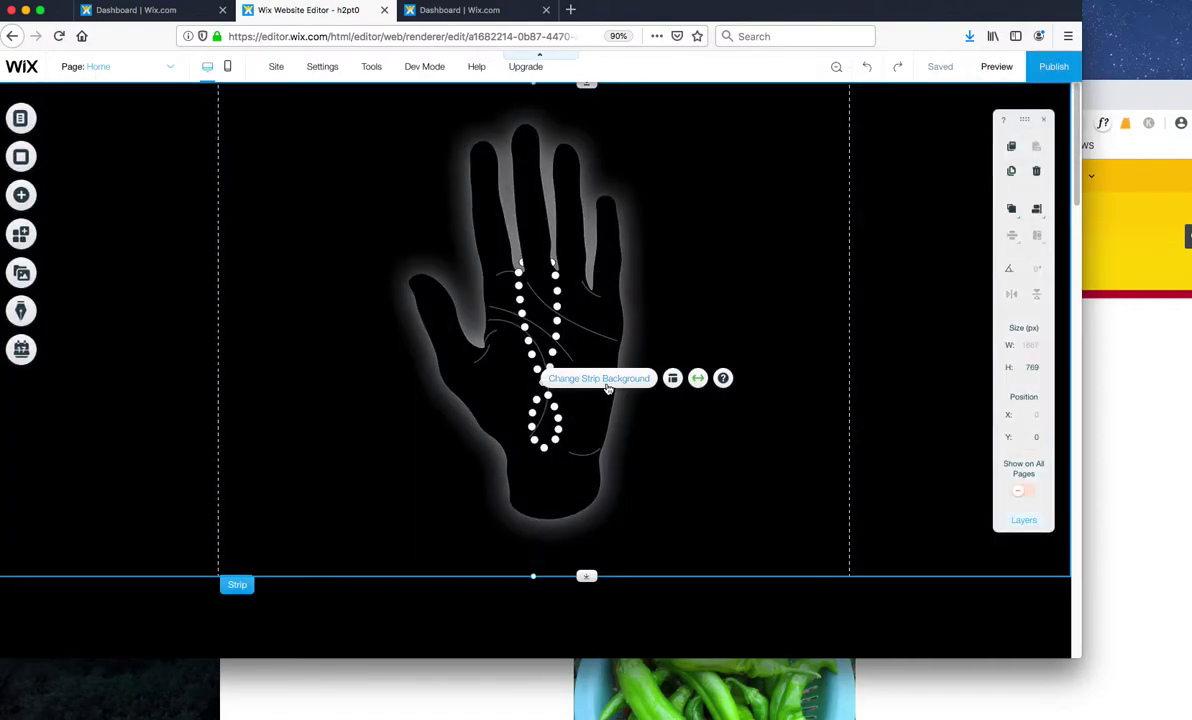
{"action": "left_click", "coordinate": [607, 380]}
{"action": "left_click", "coordinate": [945, 212]}
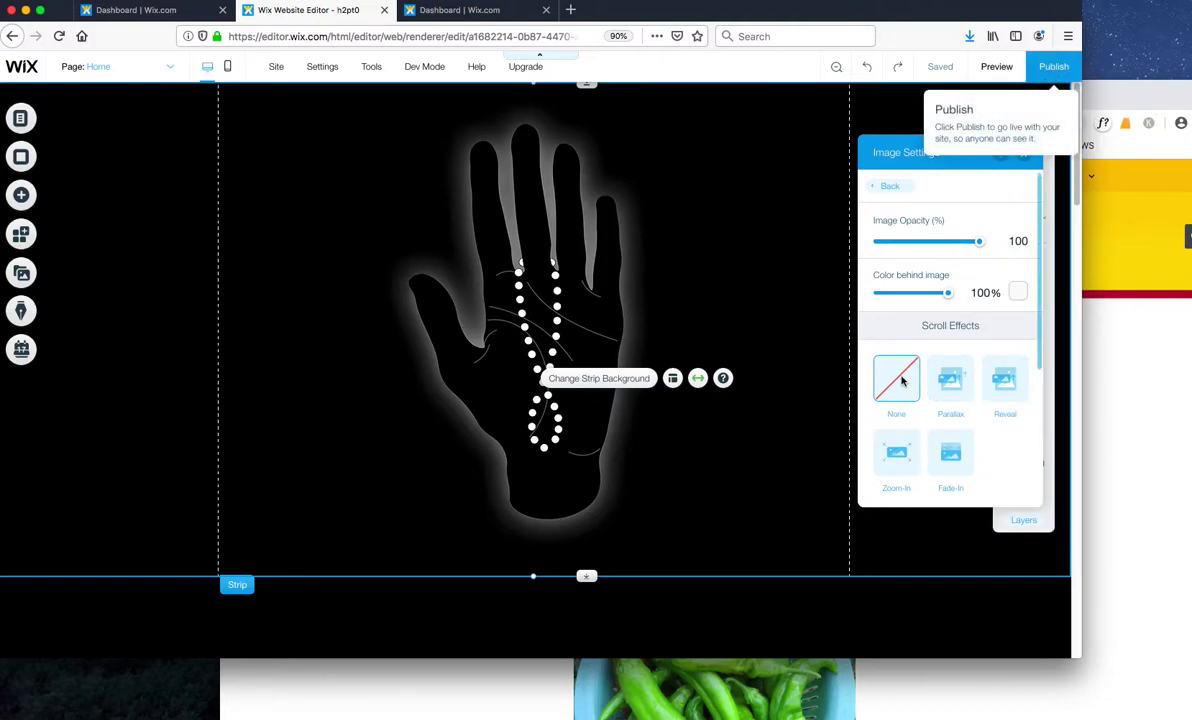
Step: Preview the site, then apply the Parallax scroll effect to the hand background
{"action": "left_click", "coordinate": [996, 66]}
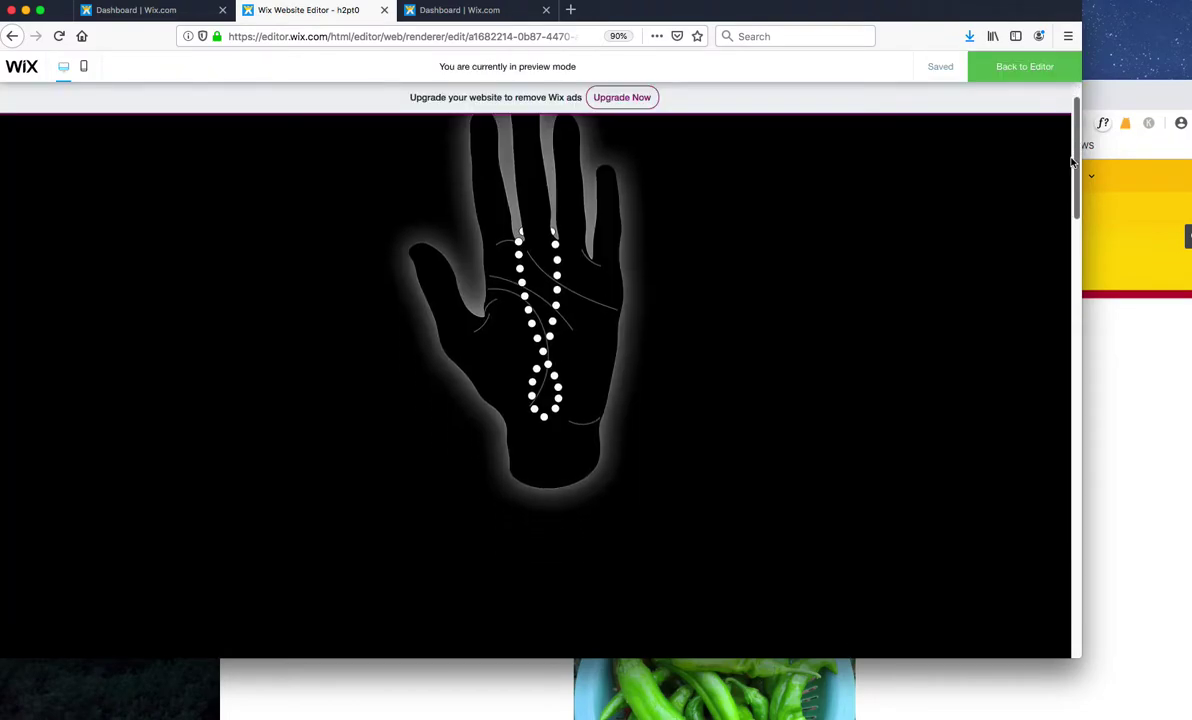
{"action": "mouse_move", "coordinate": [1072, 162]}
{"action": "left_mouse_down"}
{"action": "mouse_move", "coordinate": [1062, 199]}
{"action": "mouse_move", "coordinate": [1072, 146]}
{"action": "left_mouse_up"}
{"action": "left_click", "coordinate": [1020, 68]}
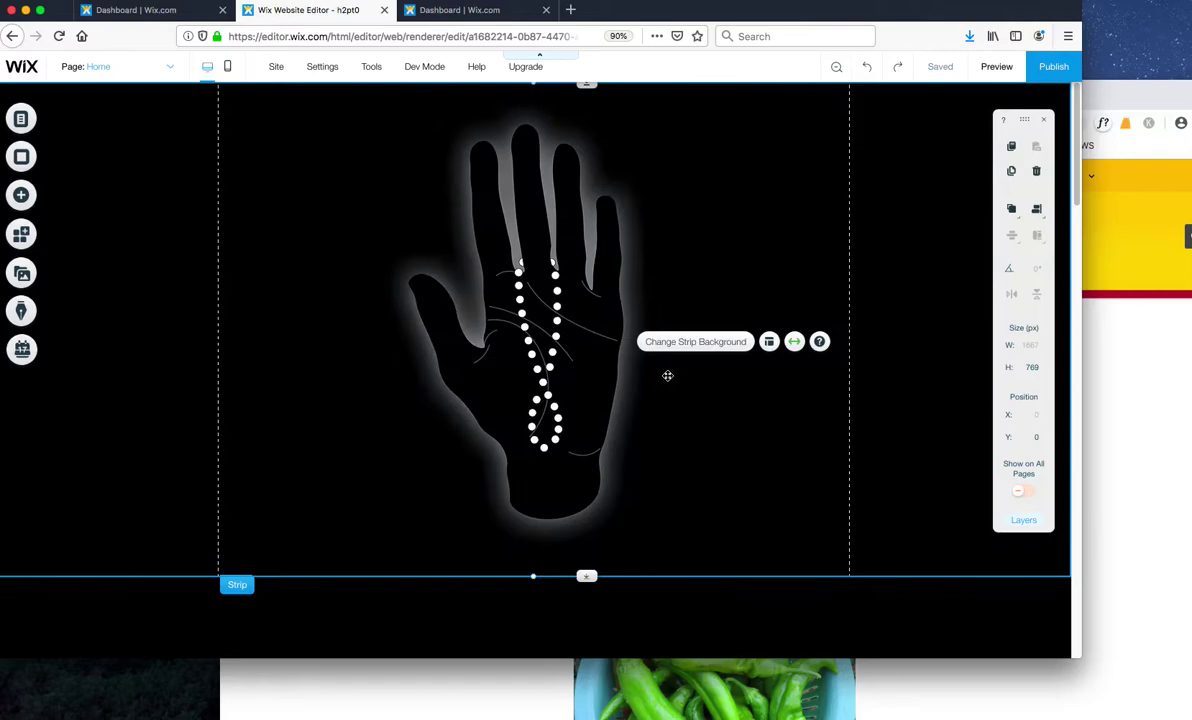
{"action": "left_click", "coordinate": [734, 346]}
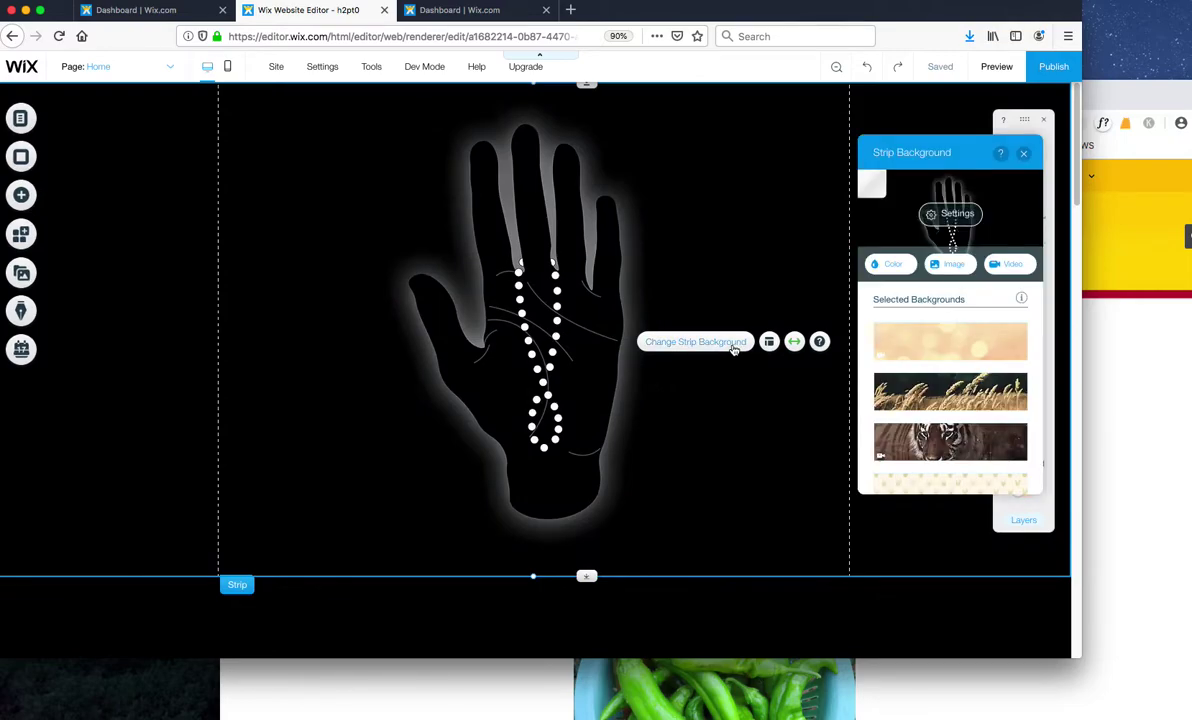
{"action": "left_click", "coordinate": [933, 217]}
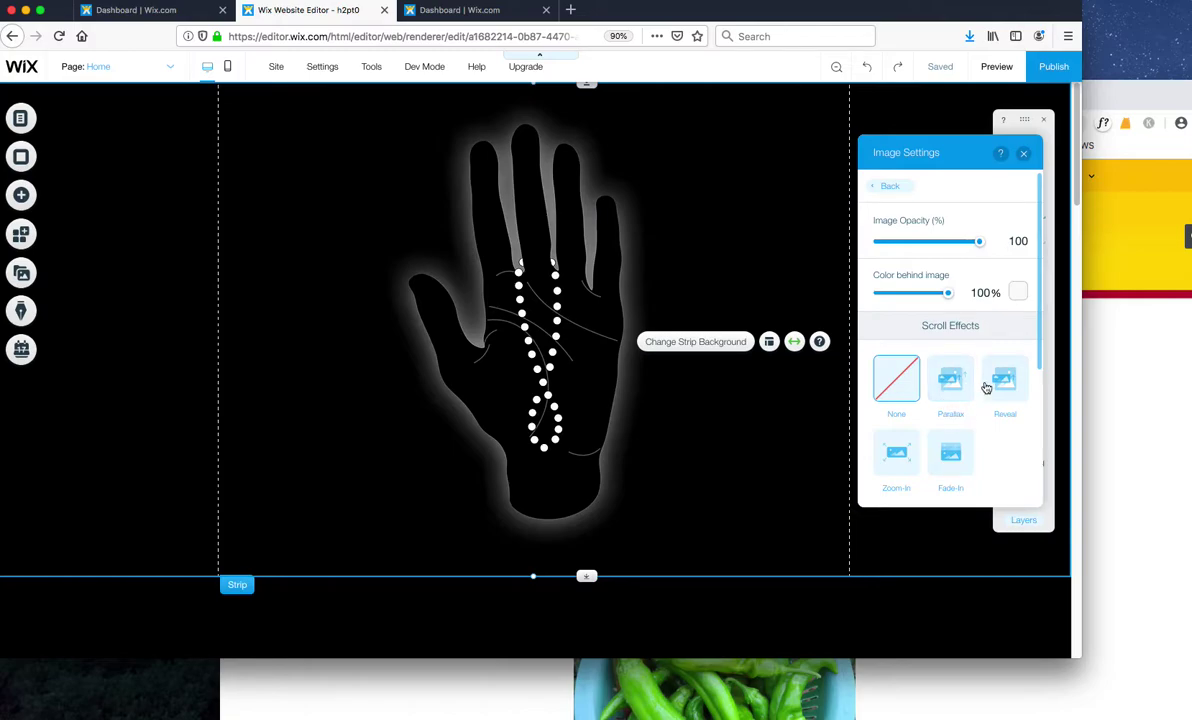
{"action": "left_click", "coordinate": [955, 389]}
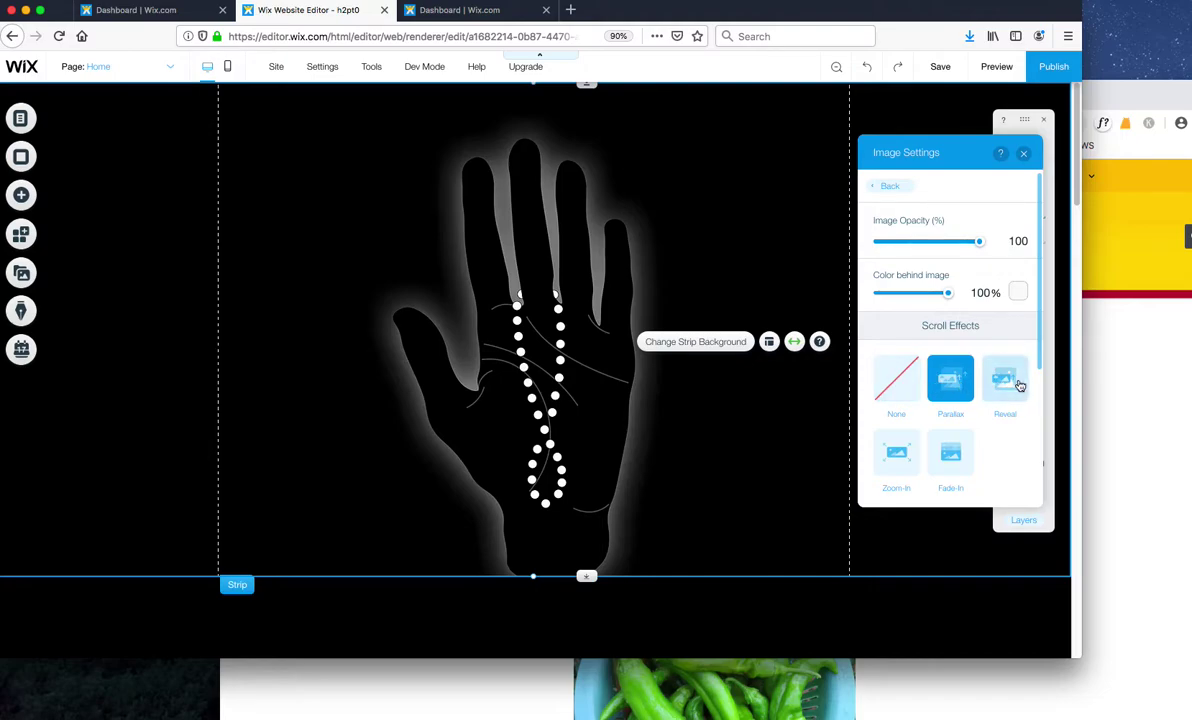
{"action": "left_click", "coordinate": [993, 68]}
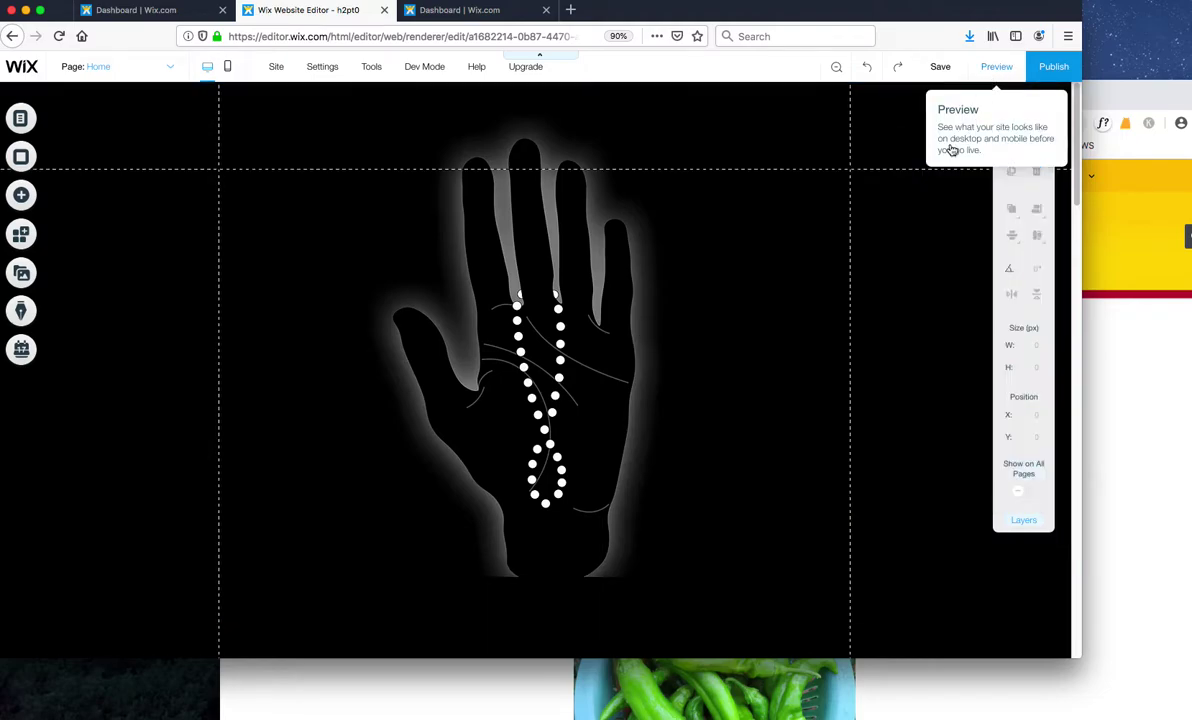
{"action": "scroll", "coordinate": [1066, 175], "scroll_direction": "down", "scroll_amount": 2}
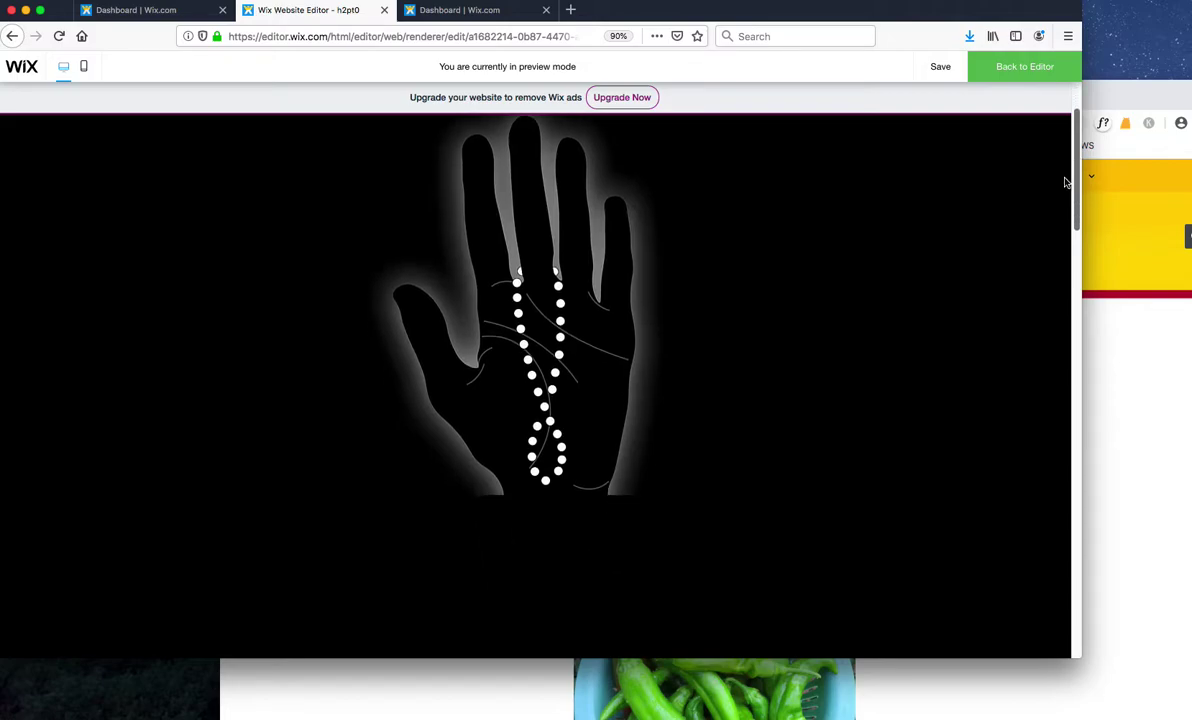
{"action": "scroll", "coordinate": [1060, 185], "scroll_direction": "down", "scroll_amount": 2}
{"action": "scroll", "coordinate": [1062, 165], "scroll_direction": "up", "scroll_amount": 2}
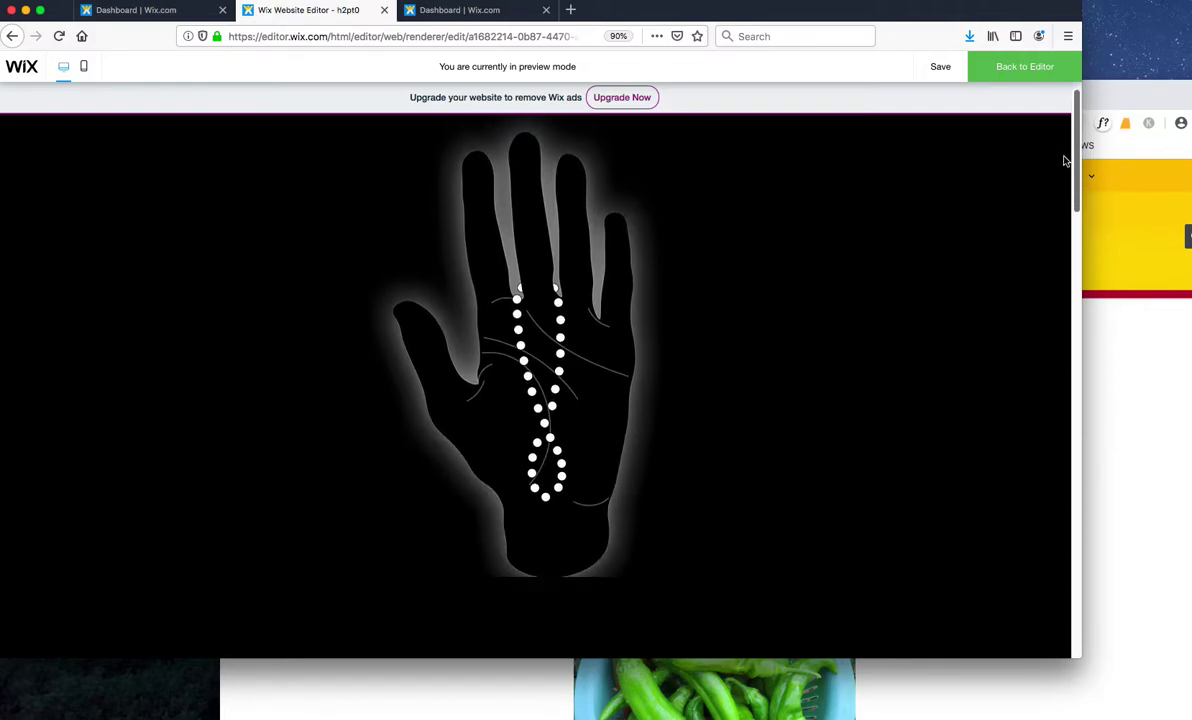
{"action": "scroll", "coordinate": [1055, 190], "scroll_direction": "down", "scroll_amount": 2}
{"action": "scroll", "coordinate": [1055, 160], "scroll_direction": "up", "scroll_amount": 2}
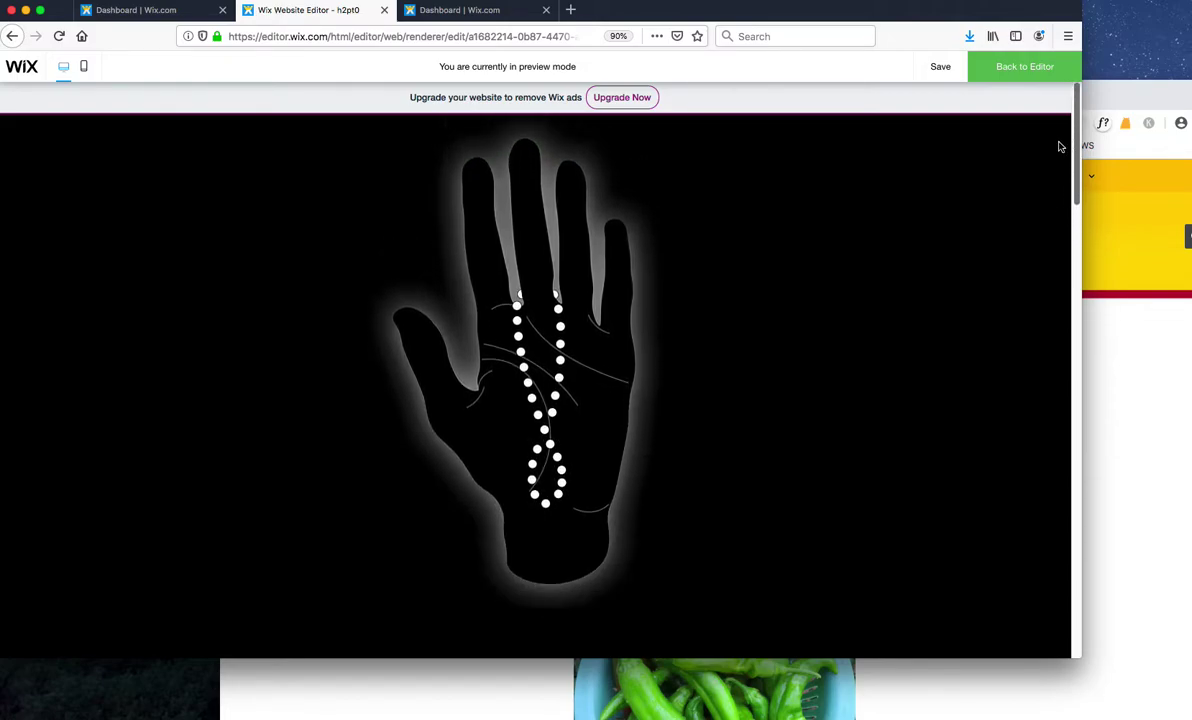
{"action": "scroll", "coordinate": [1043, 188], "scroll_direction": "down", "scroll_amount": 1}
{"action": "scroll", "coordinate": [1048, 175], "scroll_direction": "up", "scroll_amount": 2}
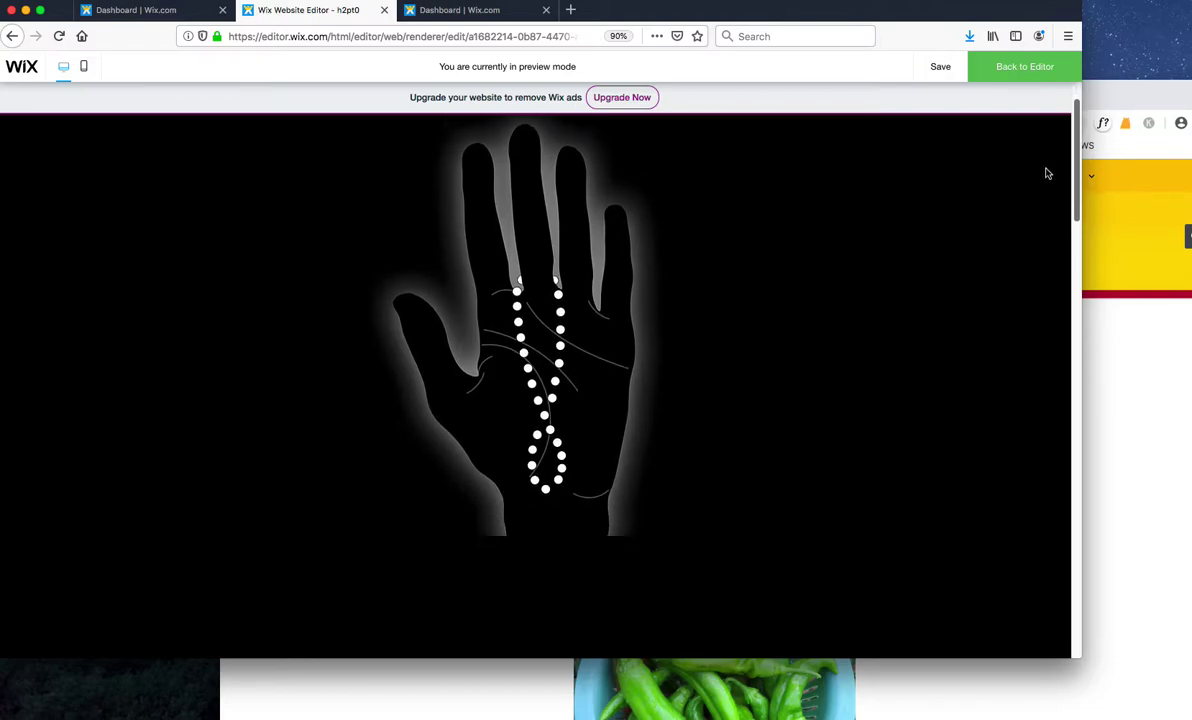
{"action": "scroll", "coordinate": [1040, 188], "scroll_direction": "down", "scroll_amount": 2}
{"action": "scroll", "coordinate": [1035, 200], "scroll_direction": "down", "scroll_amount": 1}
{"action": "scroll", "coordinate": [1032, 215], "scroll_direction": "down", "scroll_amount": 1}
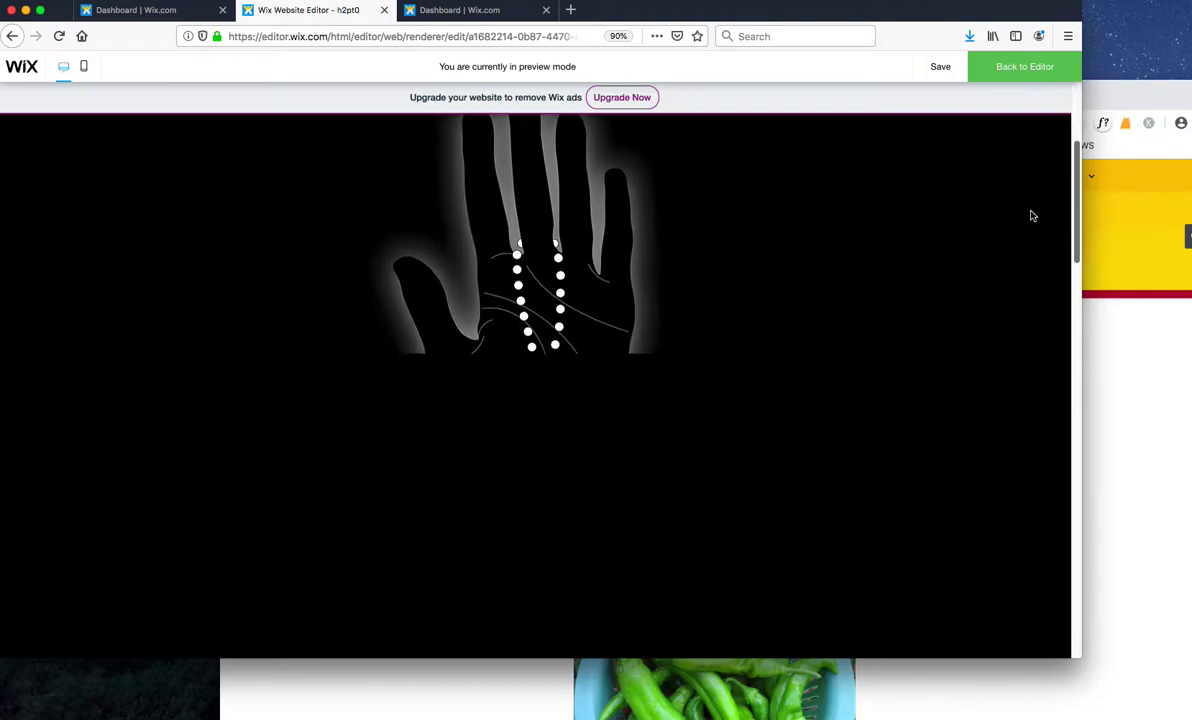
{"action": "scroll", "coordinate": [1040, 160], "scroll_direction": "up", "scroll_amount": 3}
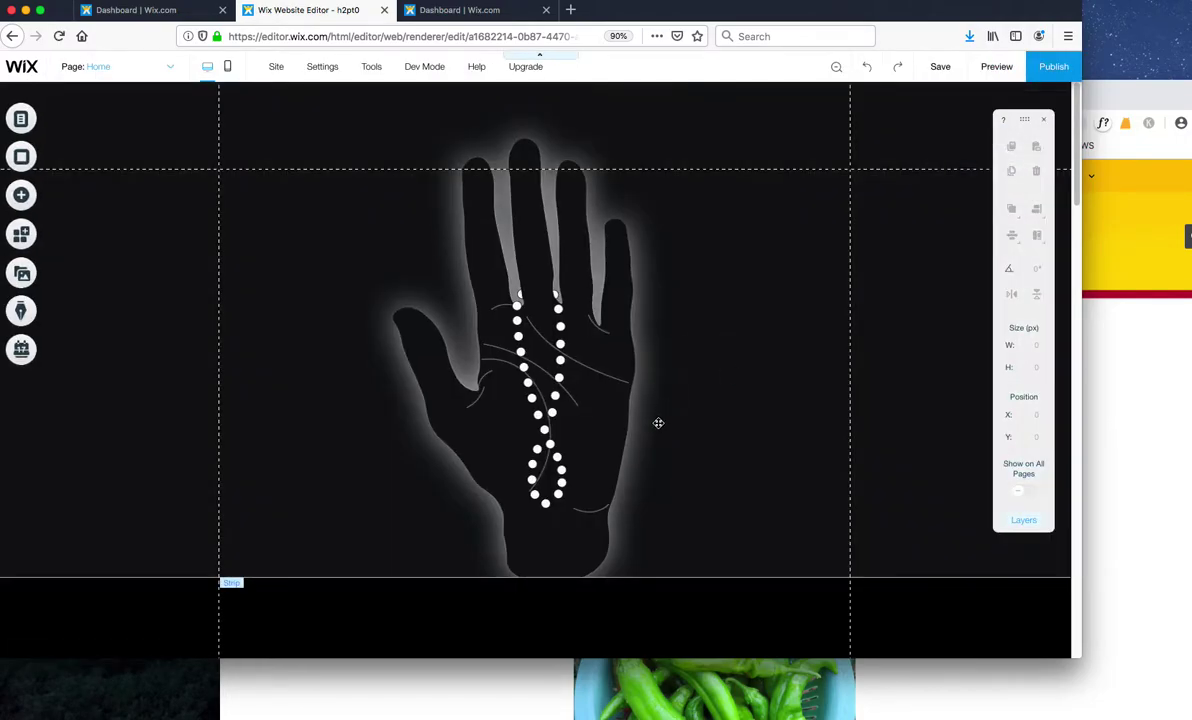
{"action": "left_click", "coordinate": [648, 440]}
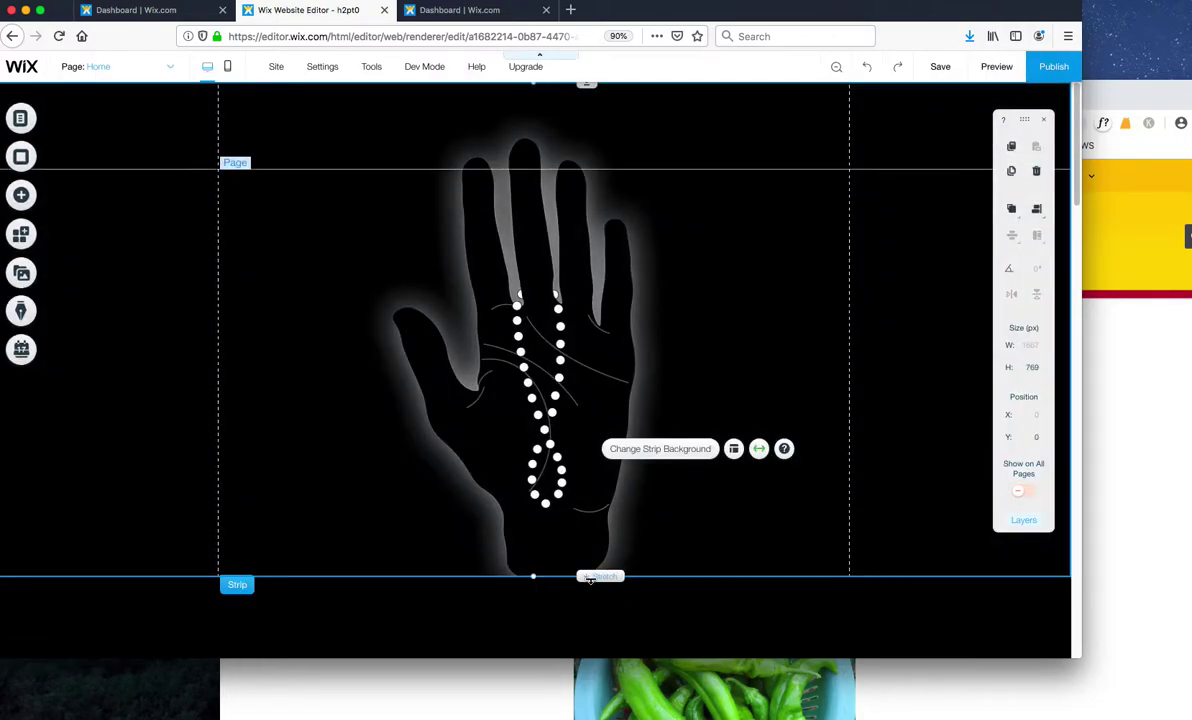
Step: Stretch the hand strip to 808 px and switch its background to Reveal
{"action": "left_click_drag", "start_coordinate": [590, 578], "coordinate": [588, 601]}
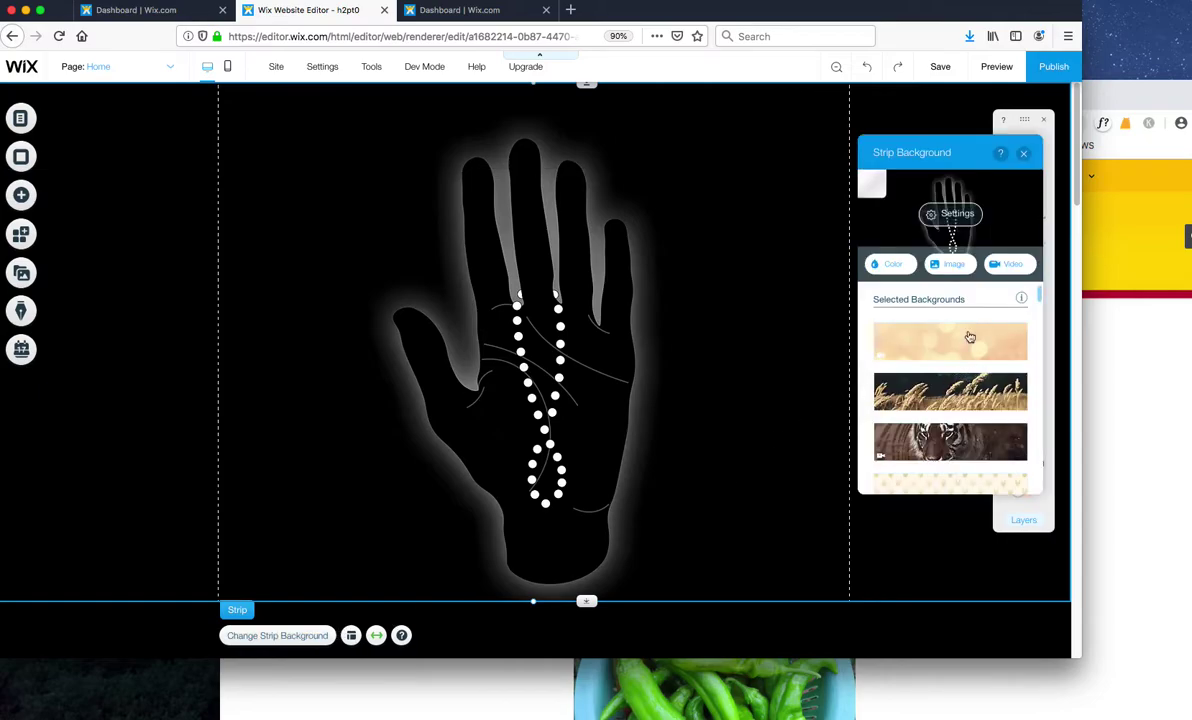
{"action": "left_click", "coordinate": [951, 216]}
{"action": "left_click", "coordinate": [1006, 380]}
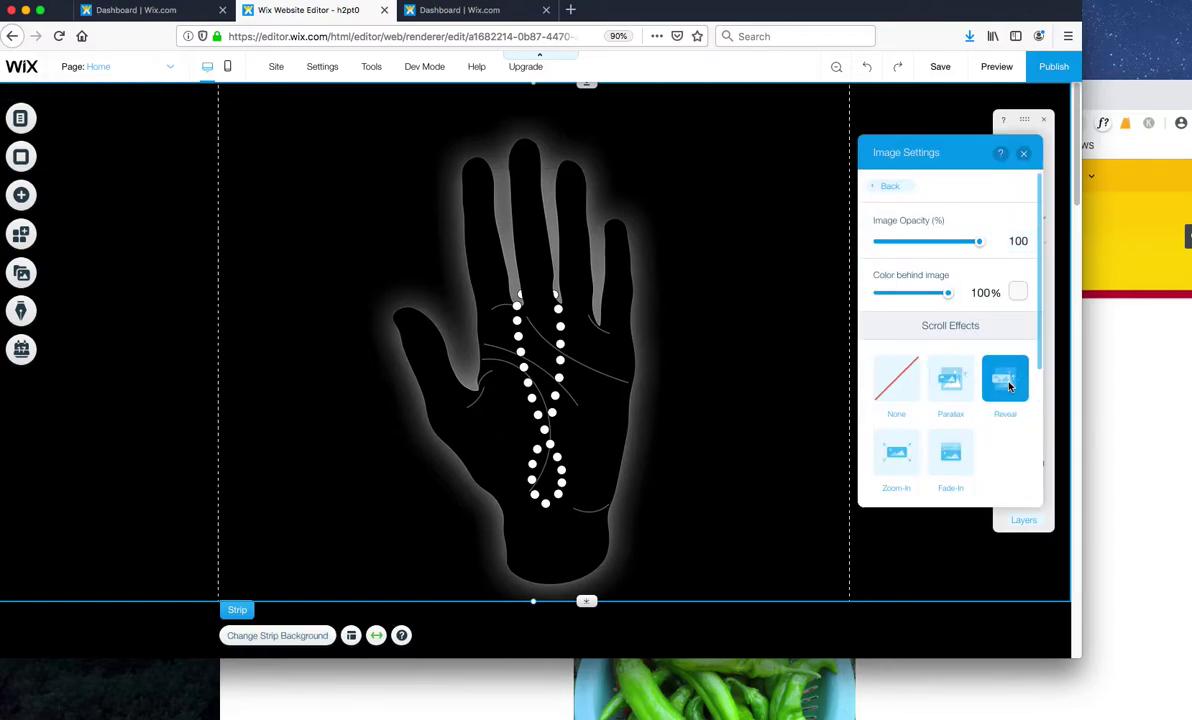
Step: Preview the page's Reveal effect by scrolling, then return to editing
{"action": "left_click", "coordinate": [996, 66]}
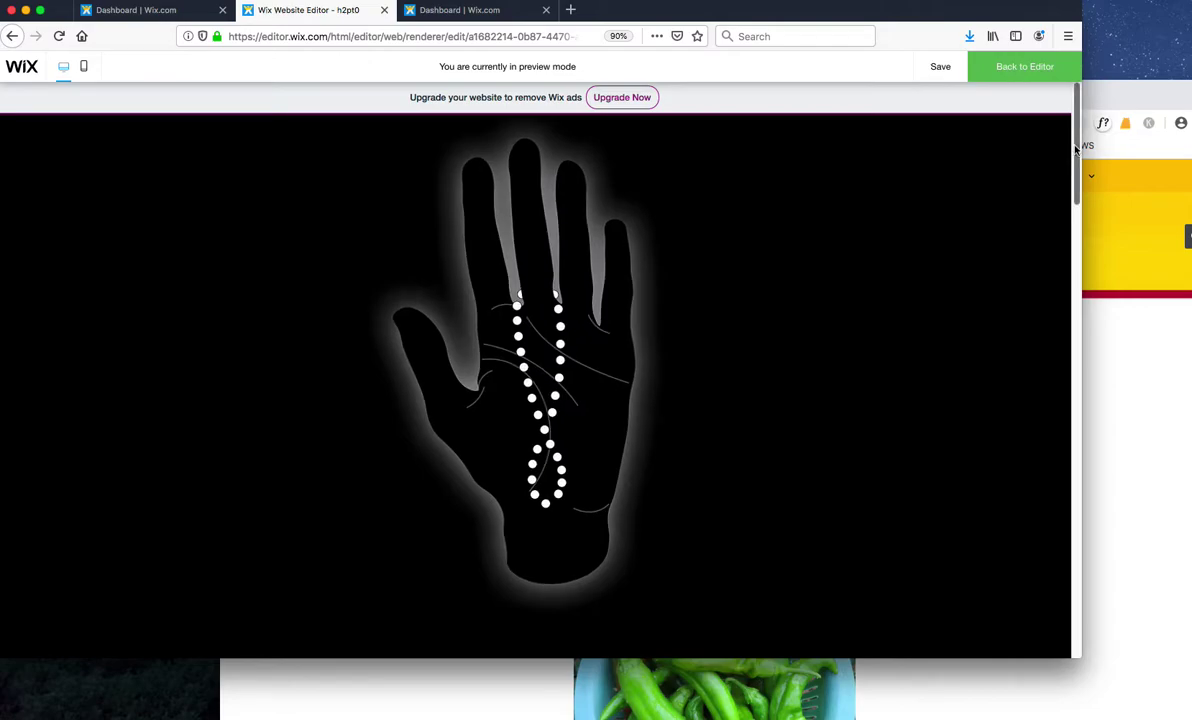
{"action": "scroll", "coordinate": [1063, 207], "scroll_direction": "down", "scroll_amount": 3}
{"action": "scroll", "coordinate": [1063, 207], "scroll_direction": "down", "scroll_amount": 3}
{"action": "scroll", "coordinate": [1054, 223], "scroll_direction": "up", "scroll_amount": 5}
{"action": "scroll", "coordinate": [1062, 146], "scroll_direction": "down", "scroll_amount": 2}
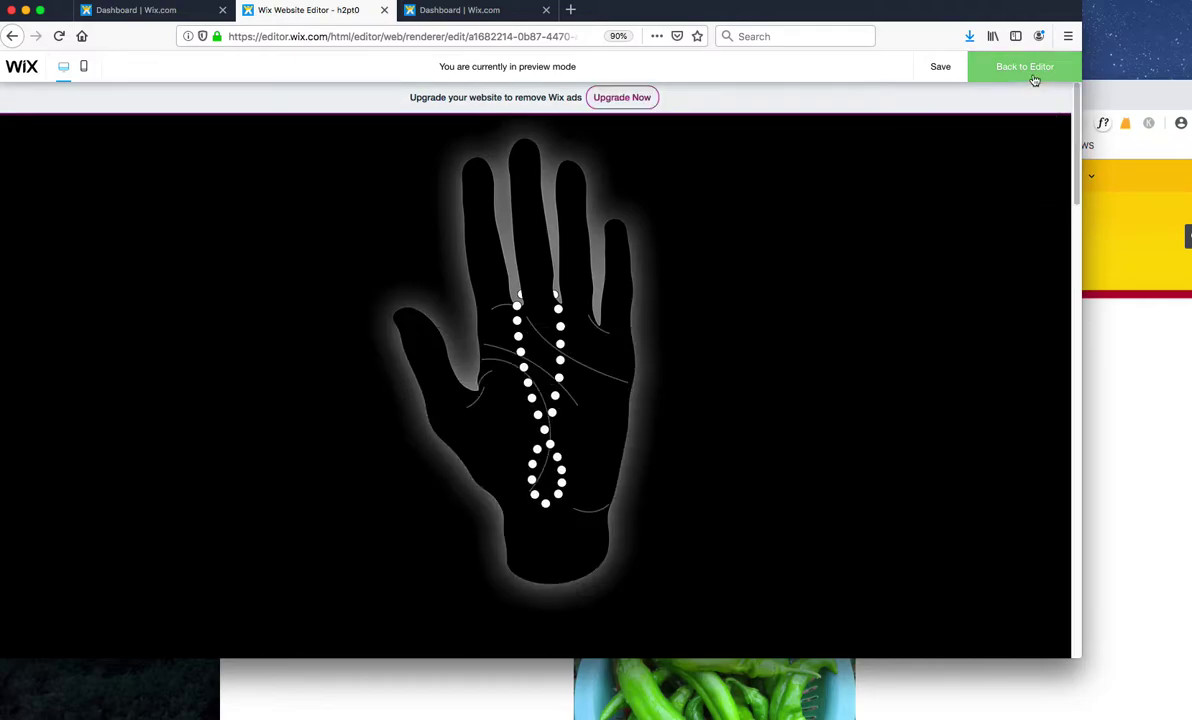
{"action": "left_click", "coordinate": [1030, 72]}
Step: Apply the Zoom-In scroll effect to the hand background and preview it
{"action": "left_click", "coordinate": [643, 341]}
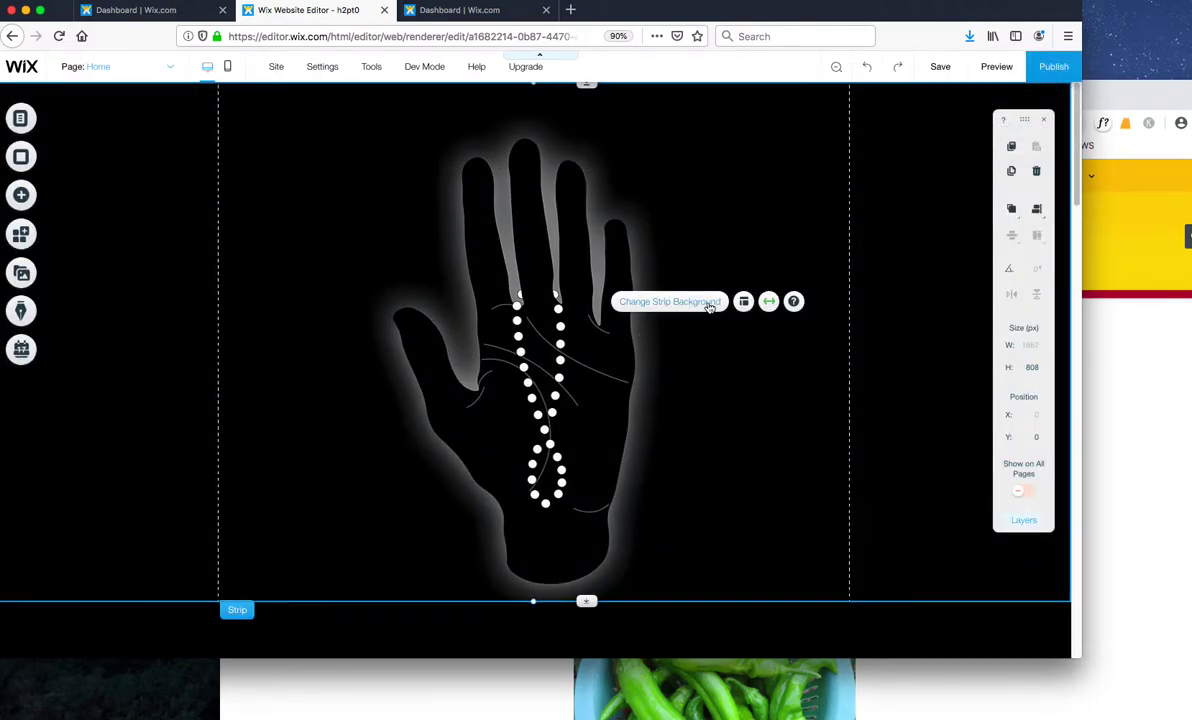
{"action": "left_click", "coordinate": [709, 303]}
{"action": "left_click", "coordinate": [955, 215]}
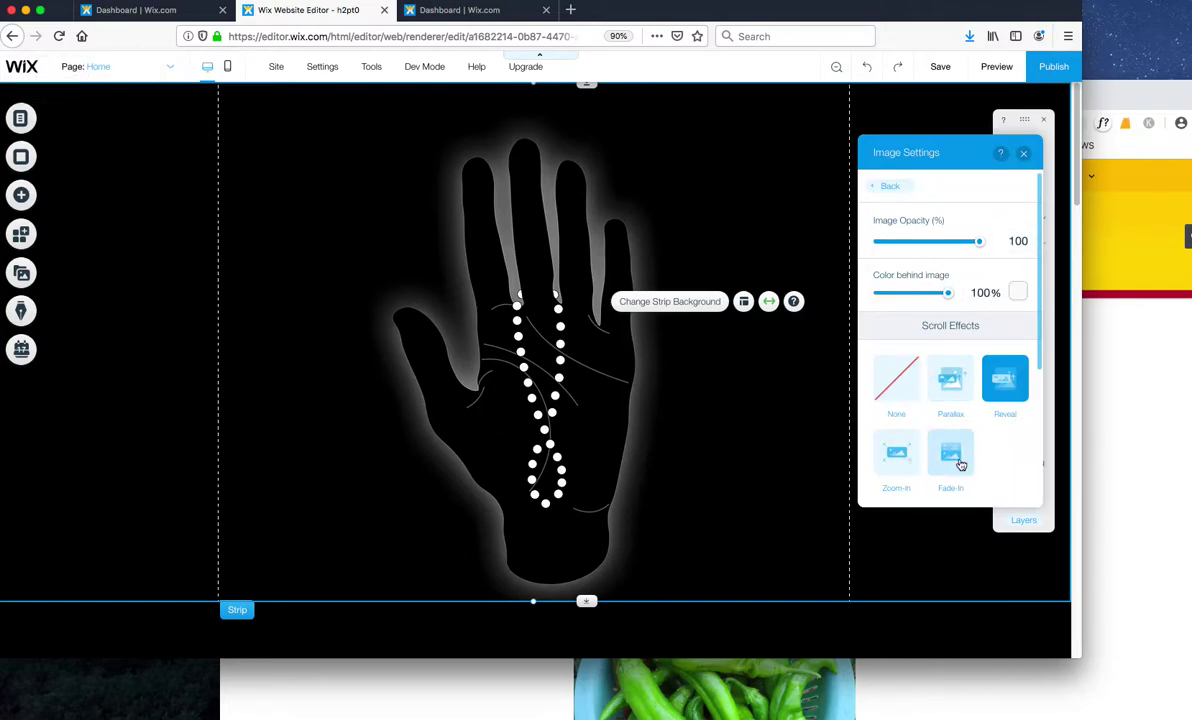
{"action": "left_click", "coordinate": [905, 462]}
{"action": "left_click", "coordinate": [1068, 147]}
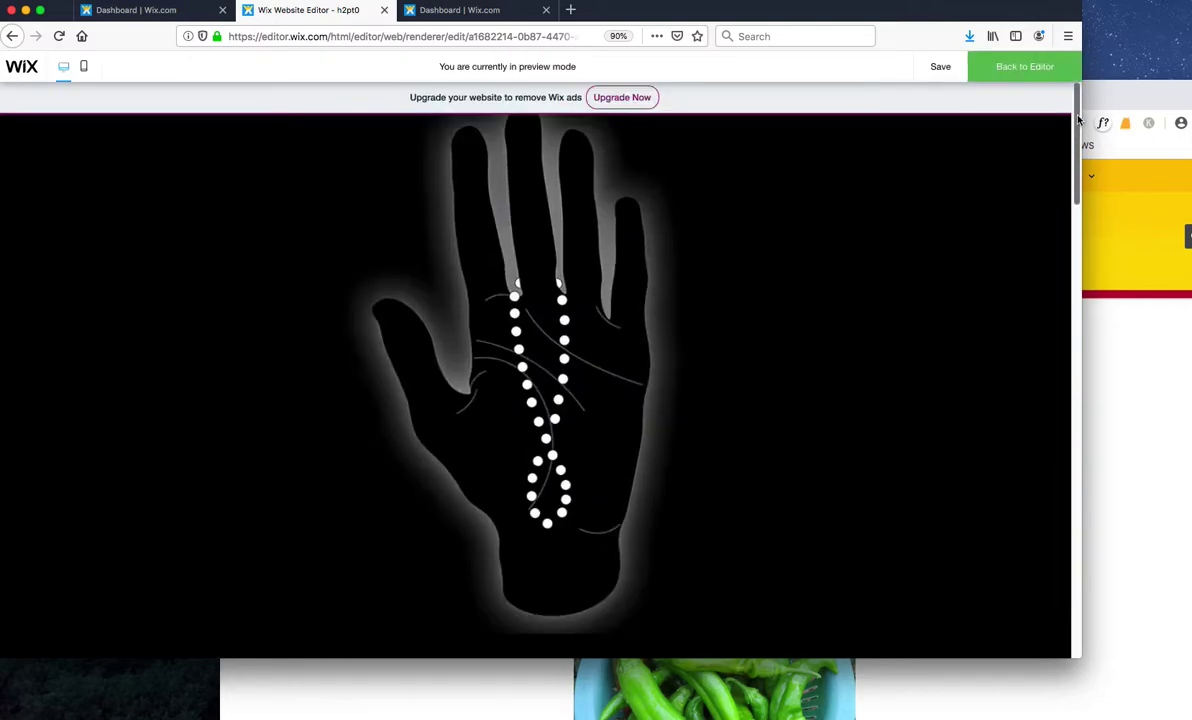
{"action": "scroll", "coordinate": [1050, 180], "scroll_direction": "down", "scroll_amount": 3}
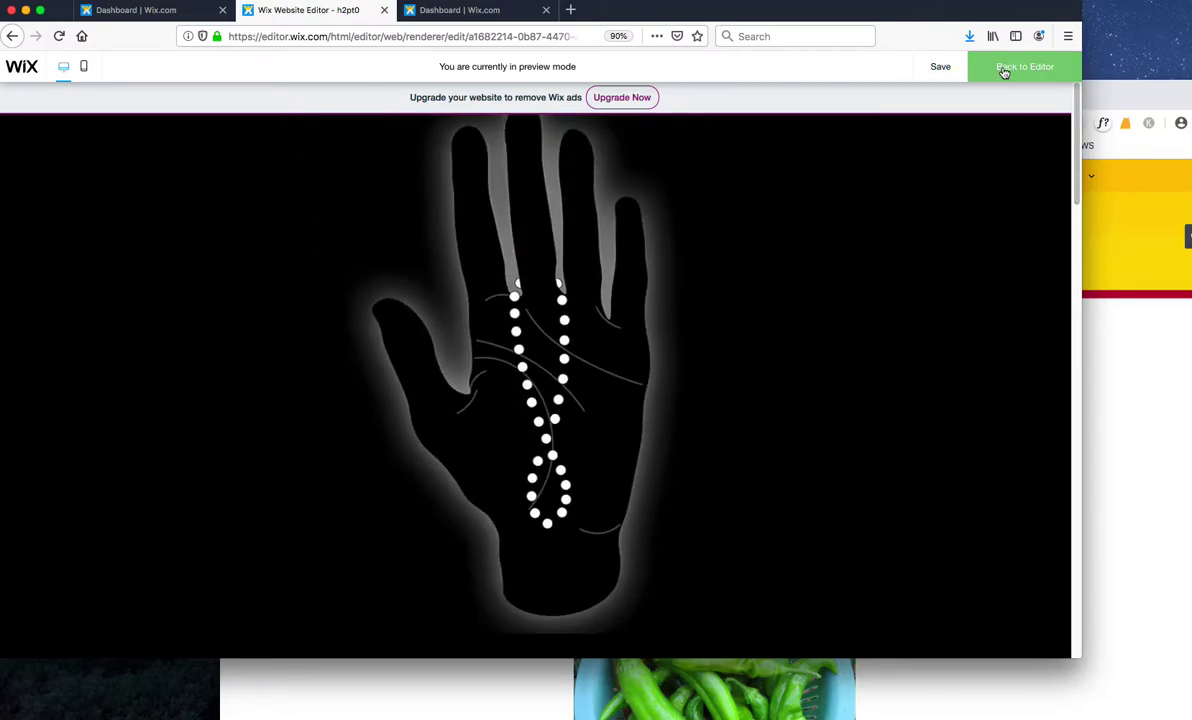
{"action": "left_click", "coordinate": [1004, 72]}
Step: Reset the hand background's scroll effect to None and close the settings
{"action": "left_click", "coordinate": [790, 300]}
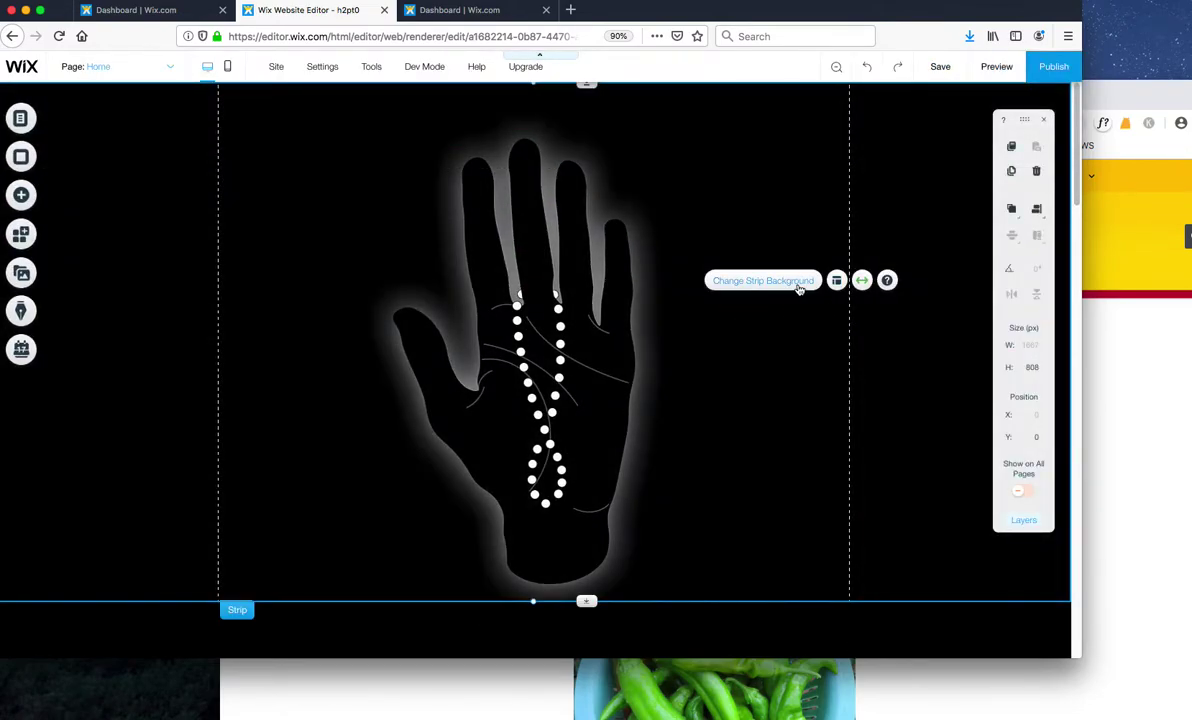
{"action": "left_click", "coordinate": [799, 283]}
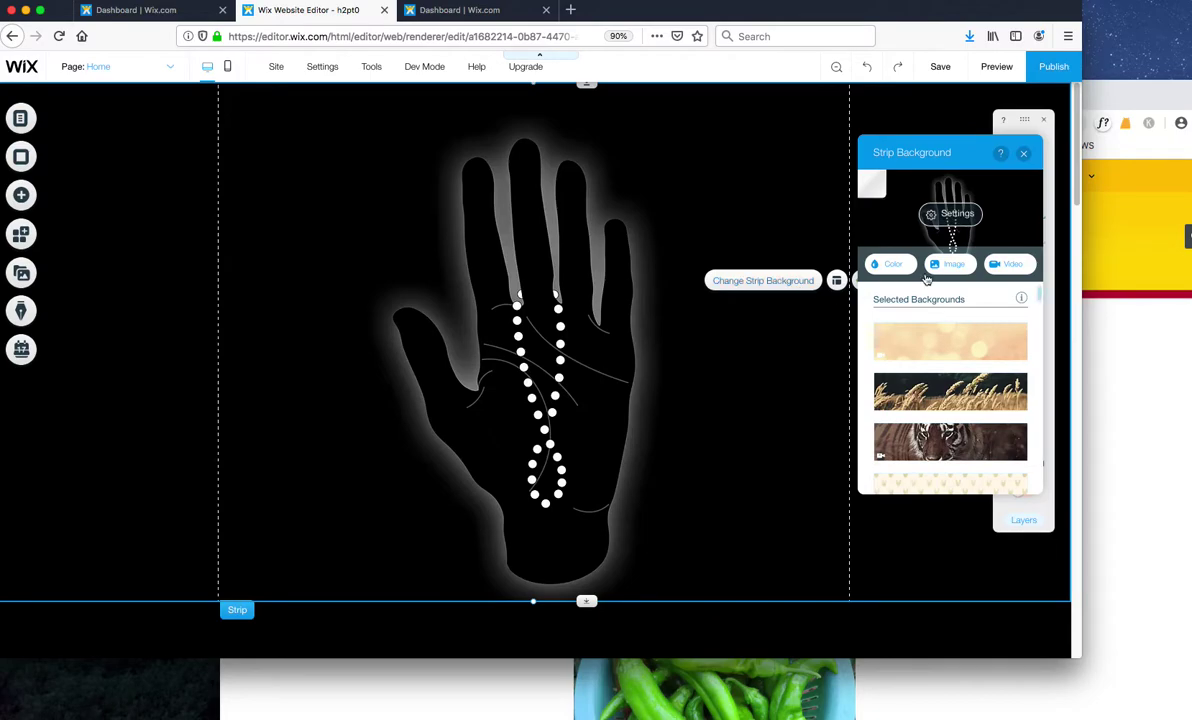
{"action": "left_click", "coordinate": [952, 212]}
{"action": "left_click", "coordinate": [905, 395]}
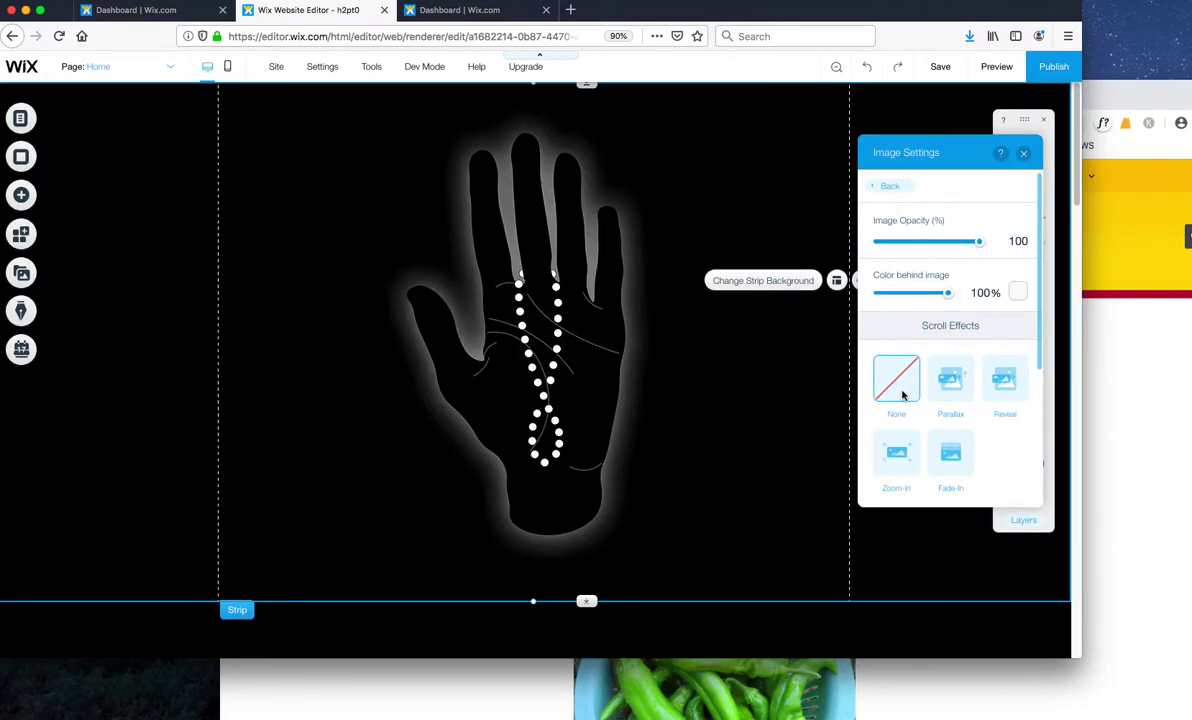
{"action": "left_click", "coordinate": [1023, 153]}
Step: Stretch the hand strip to 973 px tall
{"action": "scroll", "coordinate": [1067, 215], "scroll_direction": "down", "scroll_amount": 1}
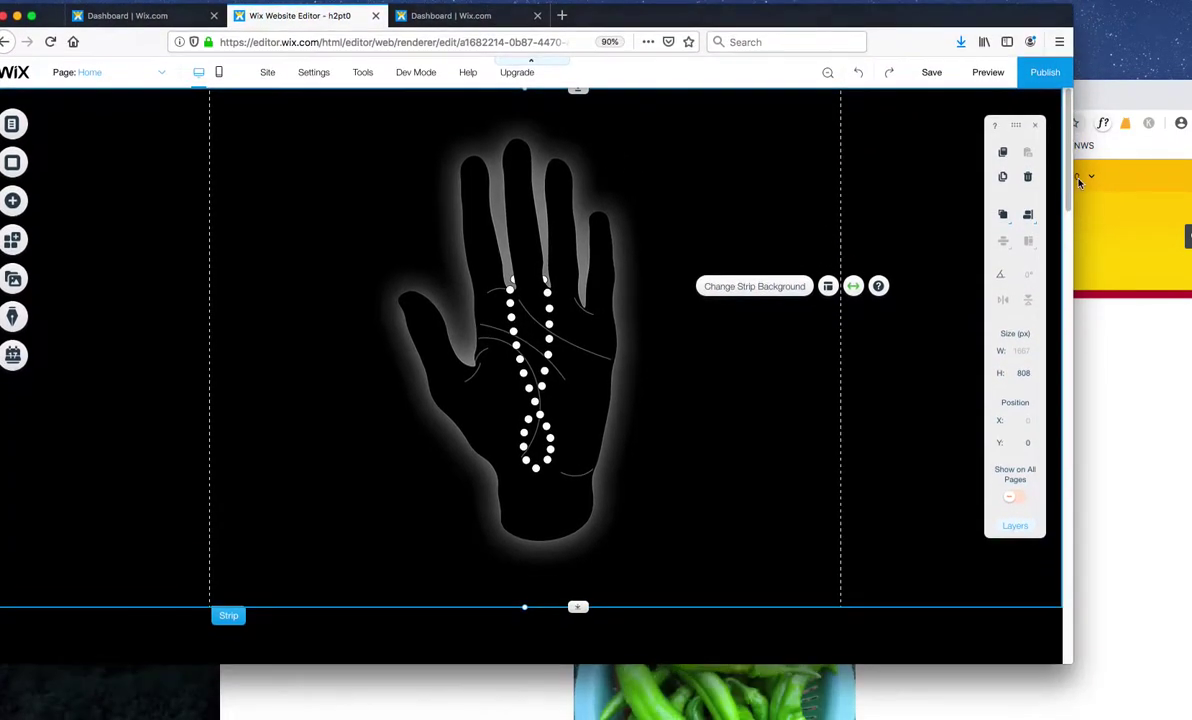
{"action": "scroll", "coordinate": [1067, 215], "scroll_direction": "down", "scroll_amount": 1}
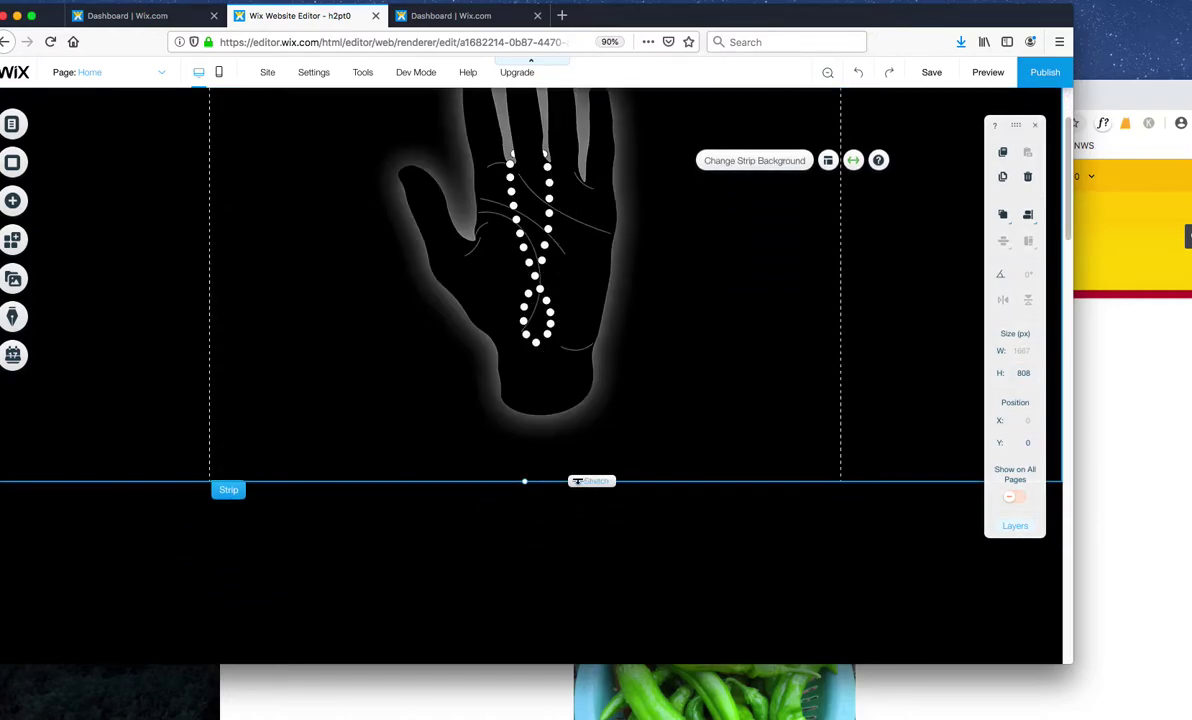
{"action": "left_click_drag", "start_coordinate": [577, 481], "coordinate": [578, 587]}
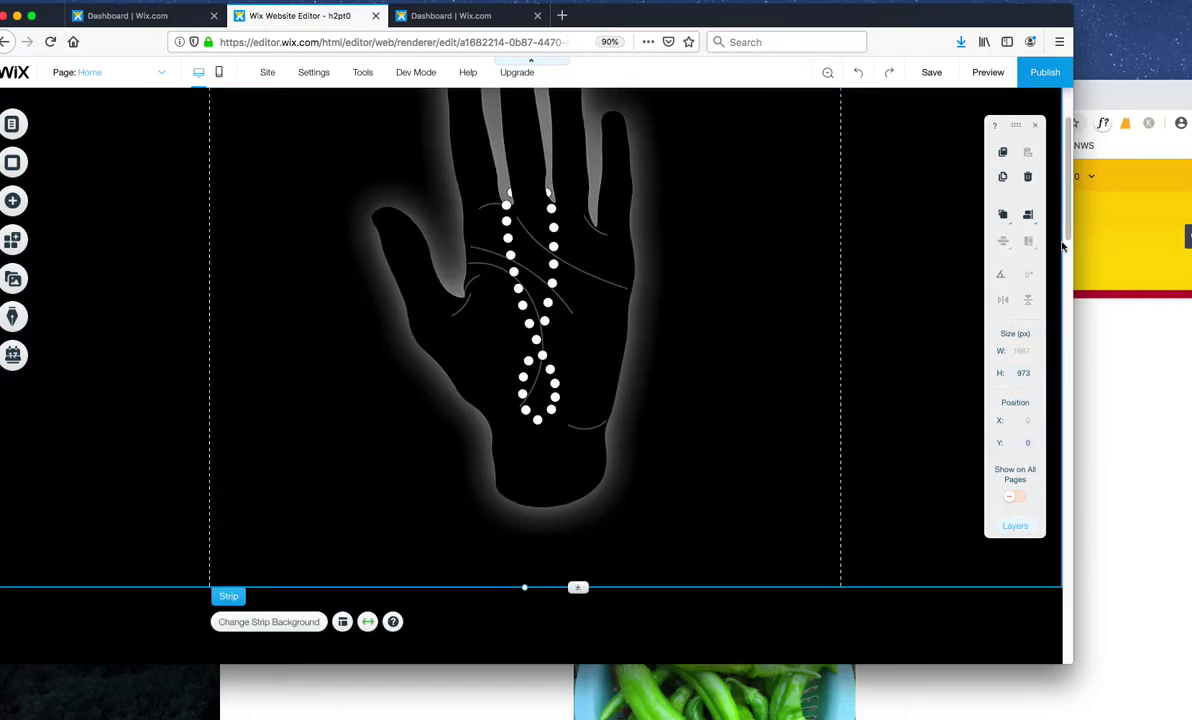
{"action": "left_click_drag", "start_coordinate": [1070, 228], "coordinate": [1066, 195]}
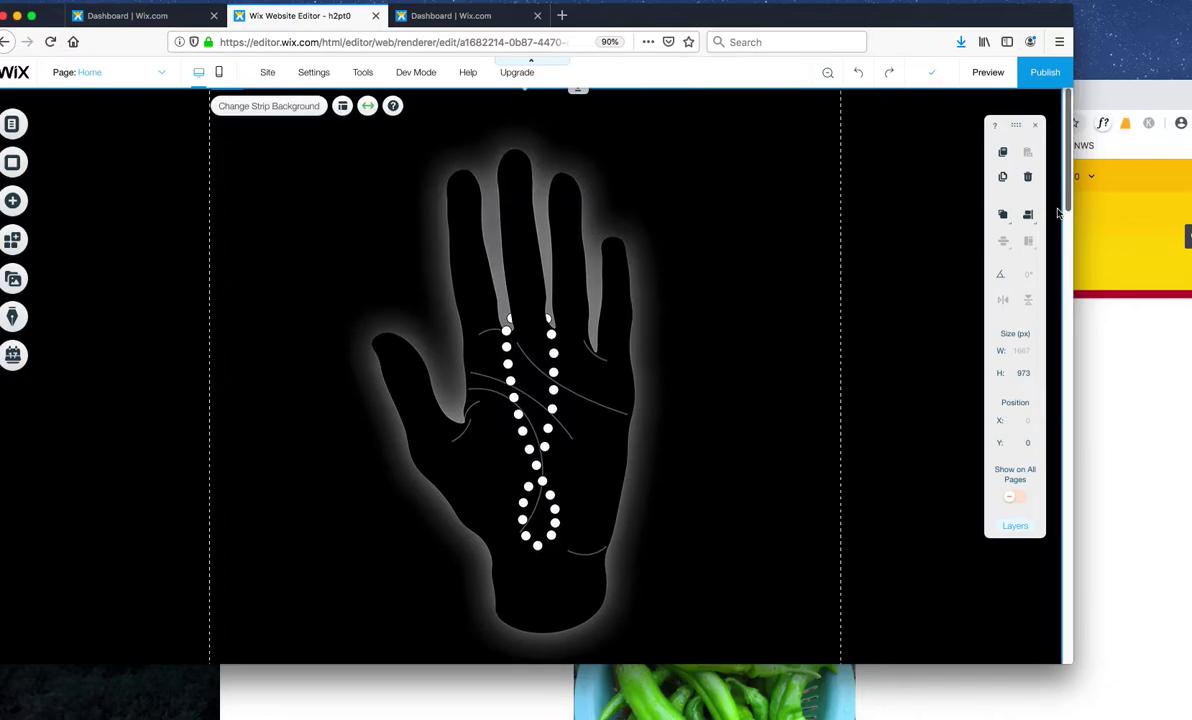
{"action": "scroll", "coordinate": [1058, 213], "scroll_direction": "down", "scroll_amount": 1}
{"action": "scroll", "coordinate": [1022, 336], "scroll_direction": "down", "scroll_amount": 5}
{"action": "scroll", "coordinate": [800, 400], "scroll_direction": "down", "scroll_amount": 3}
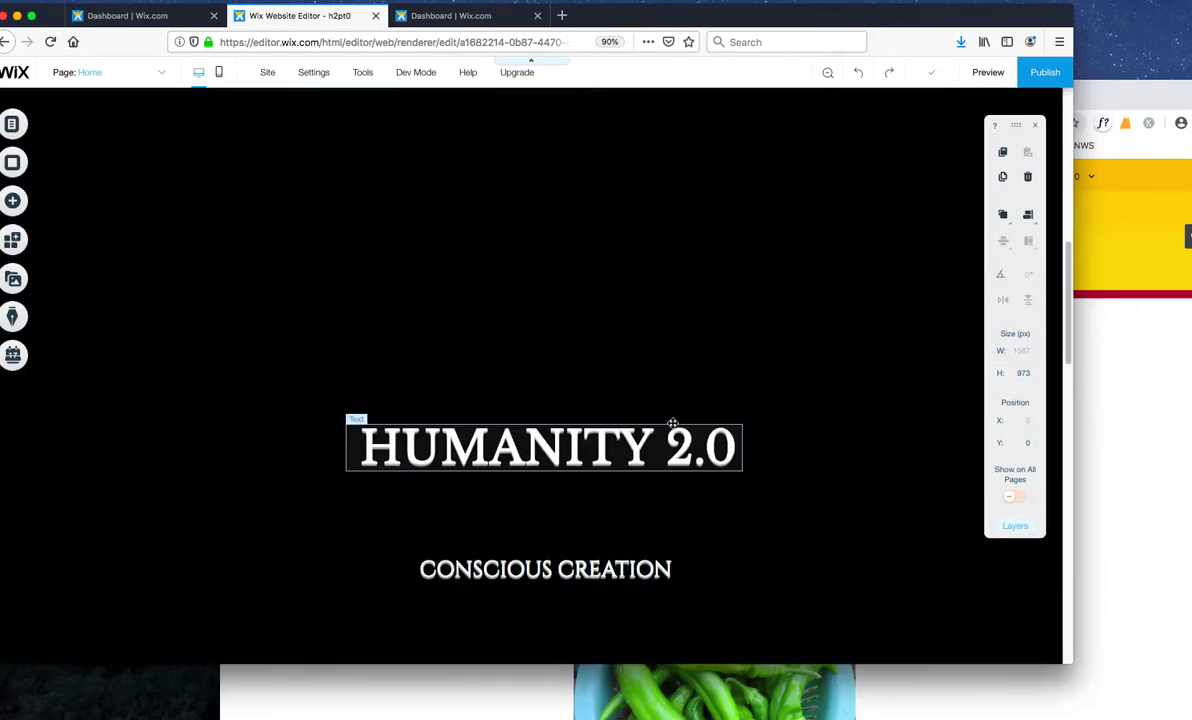
Step: Reposition the title strip and drag the HUMANITY 2.0 heading onto the hand image
{"action": "left_click", "coordinate": [601, 420]}
{"action": "left_click", "coordinate": [605, 366]}
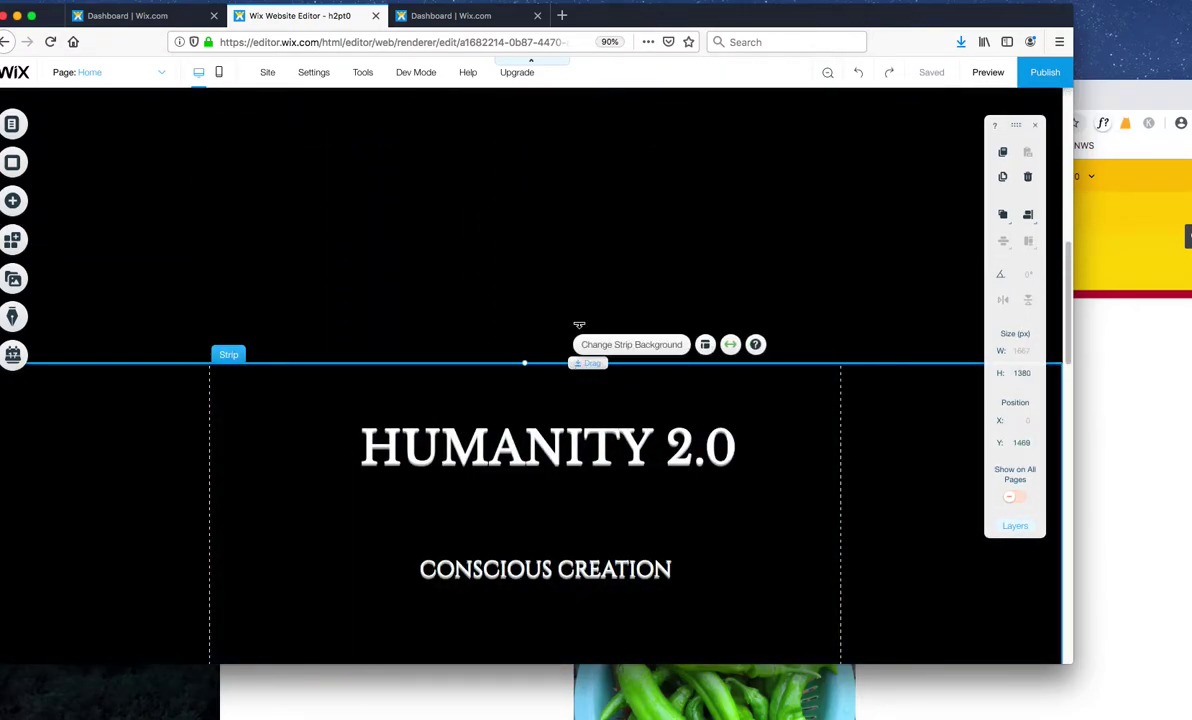
{"action": "left_click_drag", "start_coordinate": [579, 325], "coordinate": [595, 558]}
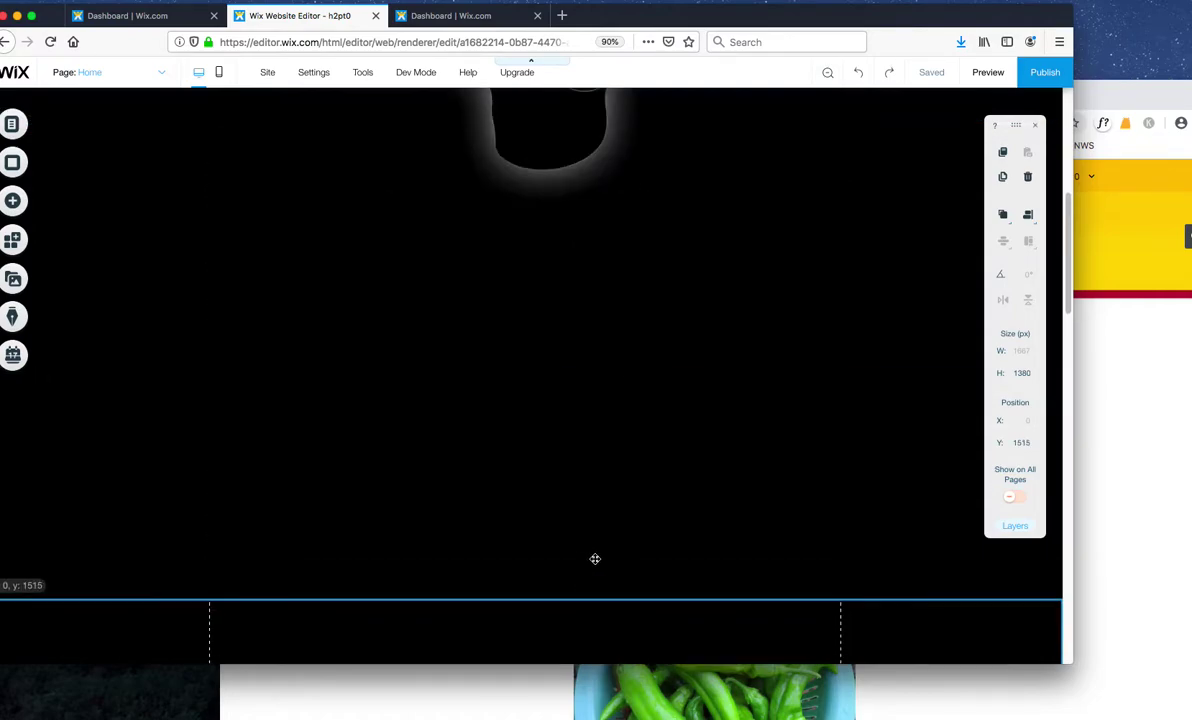
{"action": "left_click_drag", "start_coordinate": [595, 558], "coordinate": [583, 218]}
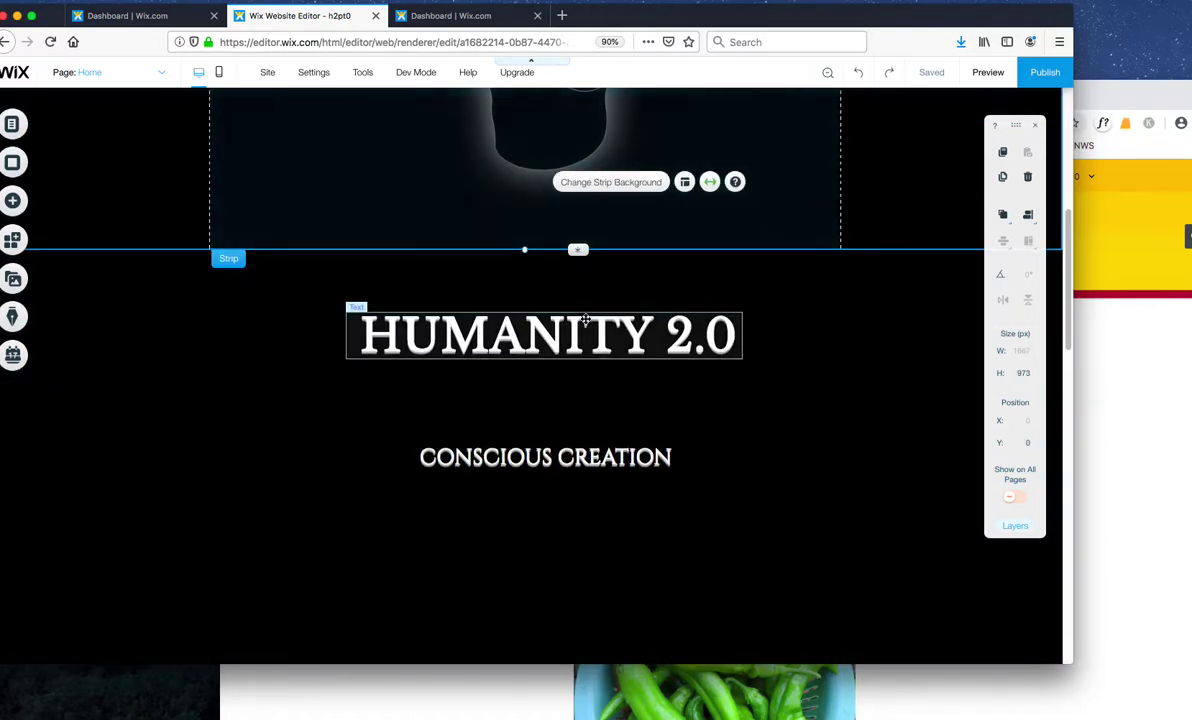
{"action": "left_click", "coordinate": [588, 335]}
{"action": "scroll", "coordinate": [635, 350], "scroll_direction": "up", "scroll_amount": 2}
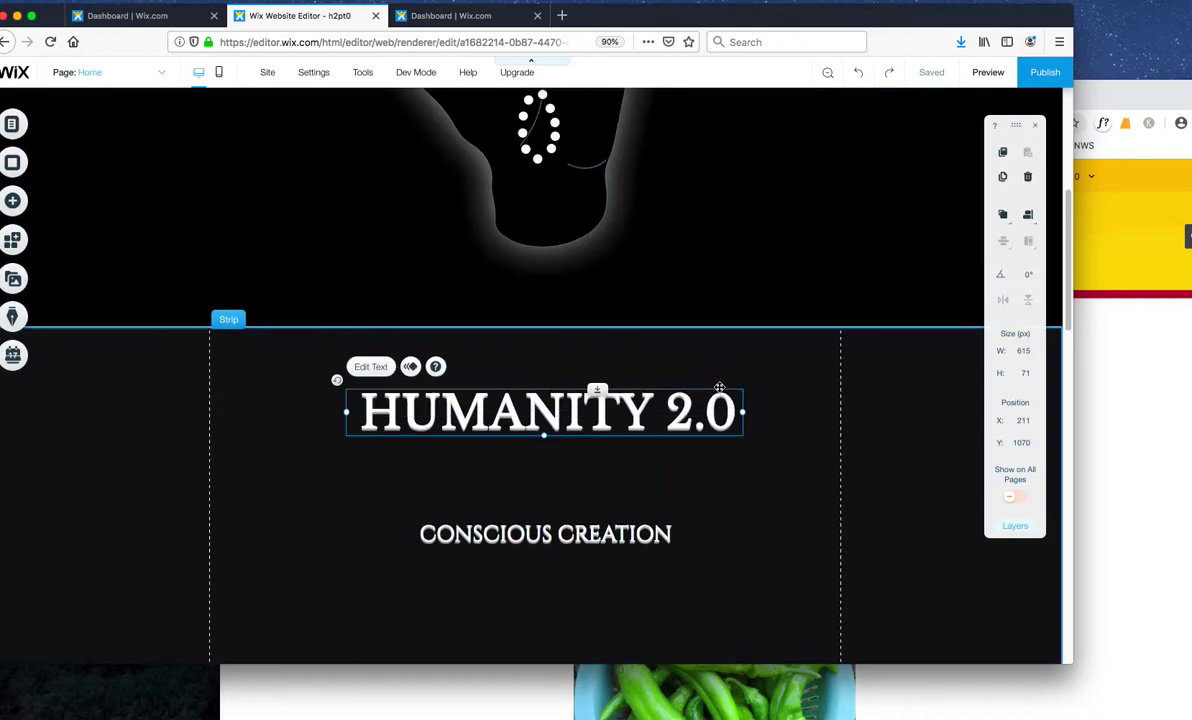
{"action": "scroll", "coordinate": [644, 456], "scroll_direction": "up", "scroll_amount": 5}
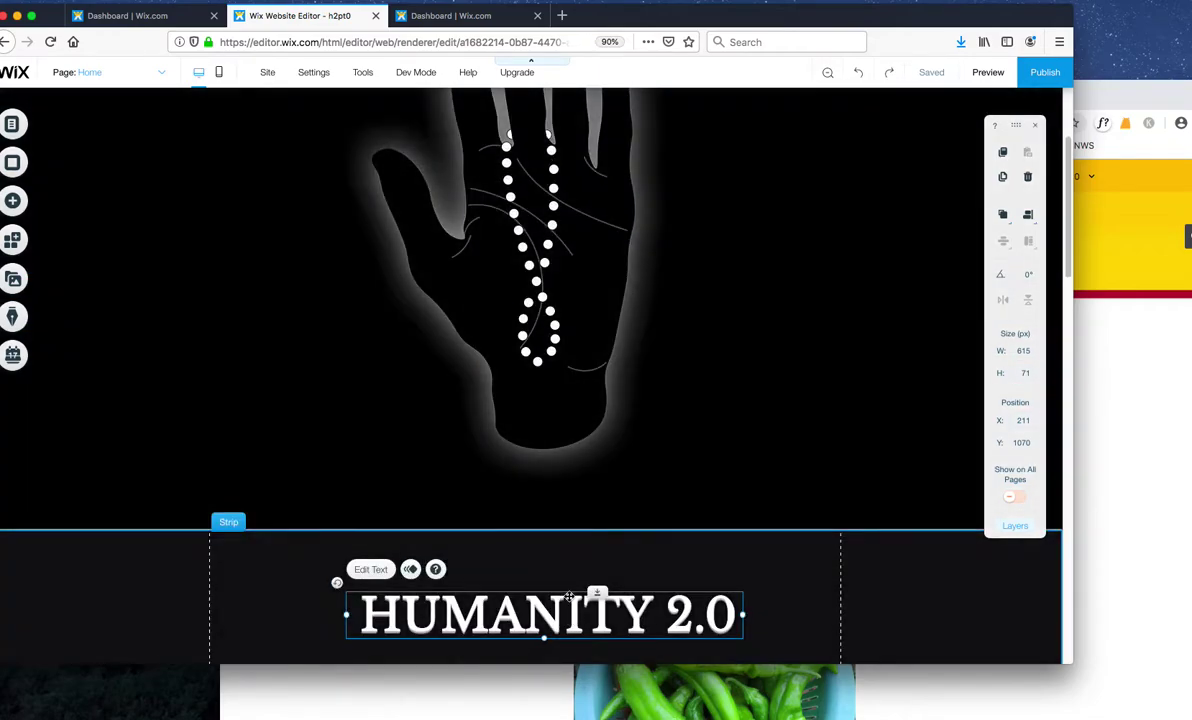
{"action": "mouse_move", "coordinate": [535, 580]}
{"action": "left_mouse_down"}
{"action": "mouse_move", "coordinate": [577, 275]}
{"action": "mouse_move", "coordinate": [558, 432]}
{"action": "mouse_move", "coordinate": [548, 356]}
{"action": "left_mouse_up"}
{"action": "left_click", "coordinate": [557, 341]}
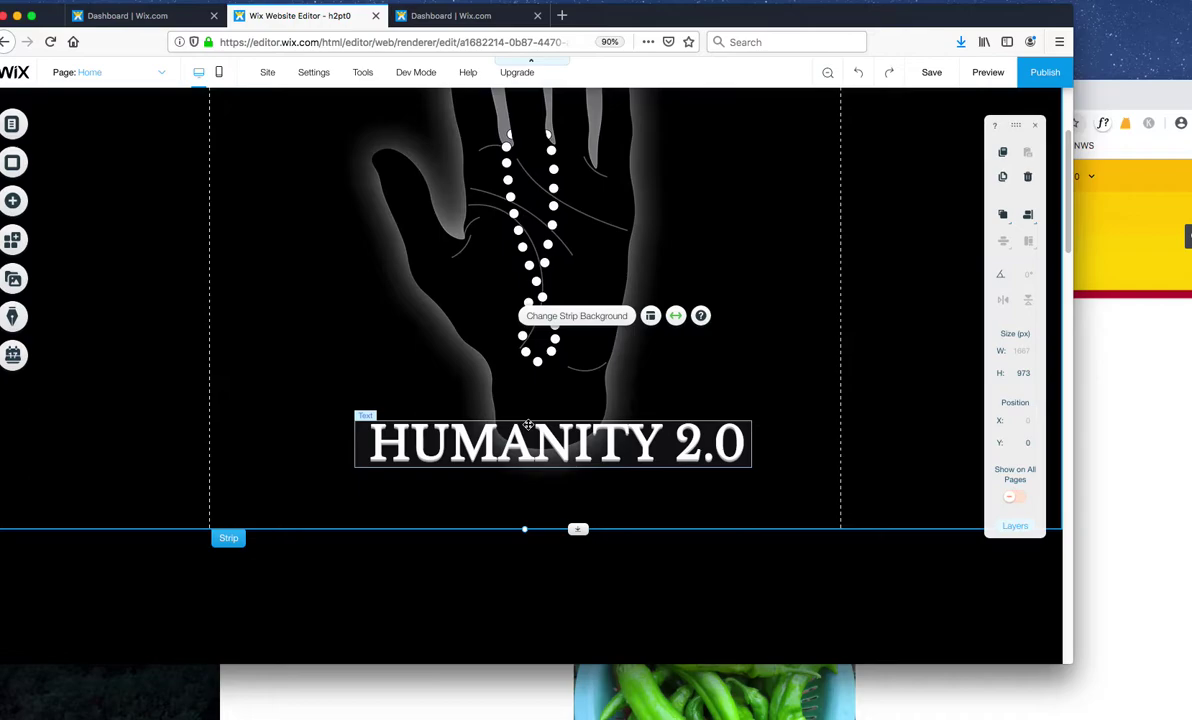
Step: Nudge the HUMANITY 2.0 title slightly lower within the hand strip
{"action": "left_click_drag", "start_coordinate": [536, 438], "coordinate": [529, 442]}
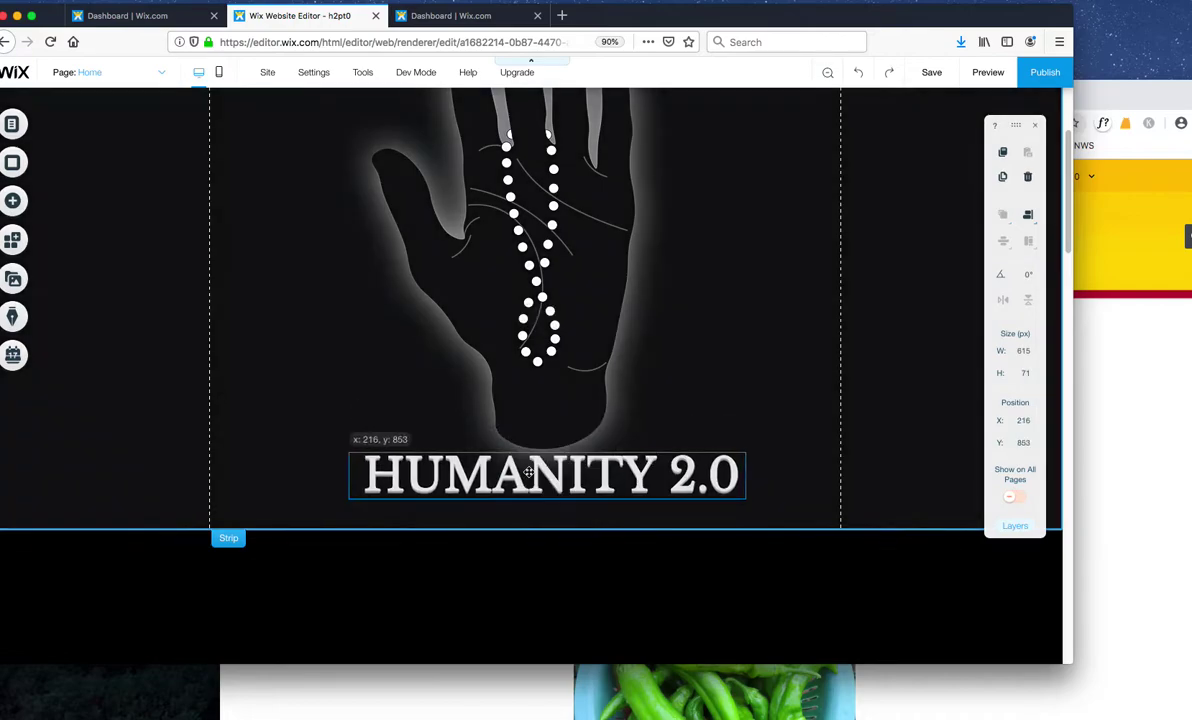
{"action": "key", "text": "ctrl+z"}
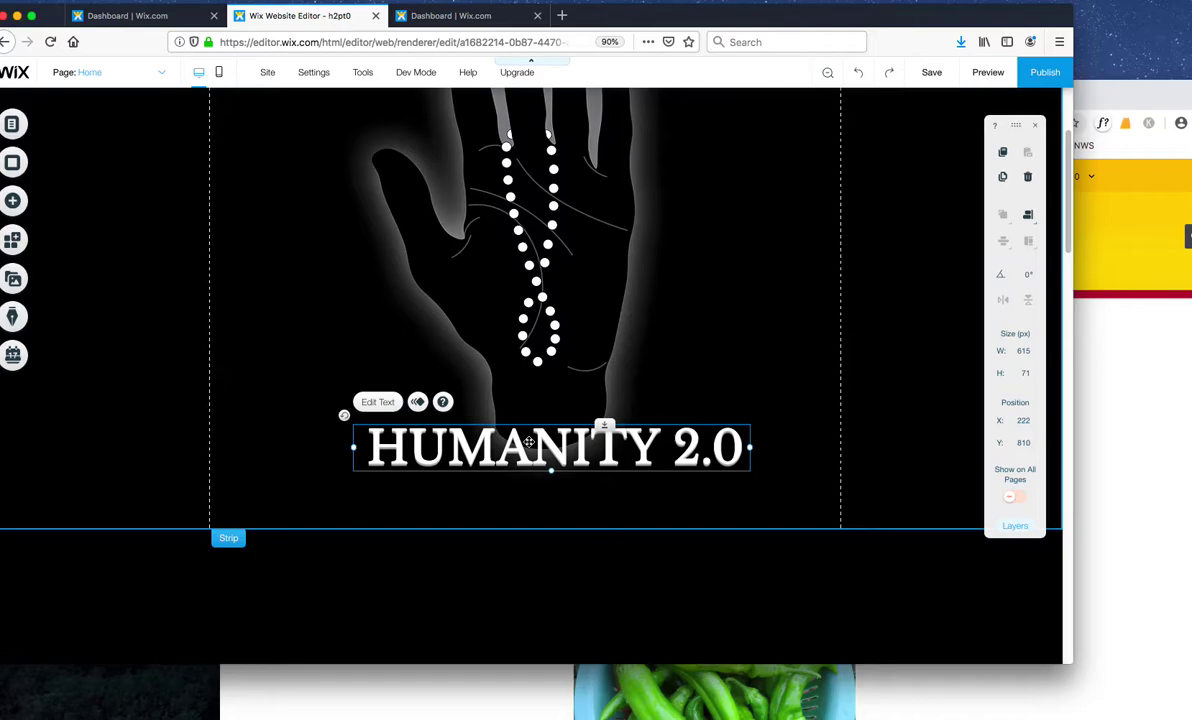
{"action": "left_click_drag", "start_coordinate": [535, 443], "coordinate": [535, 470]}
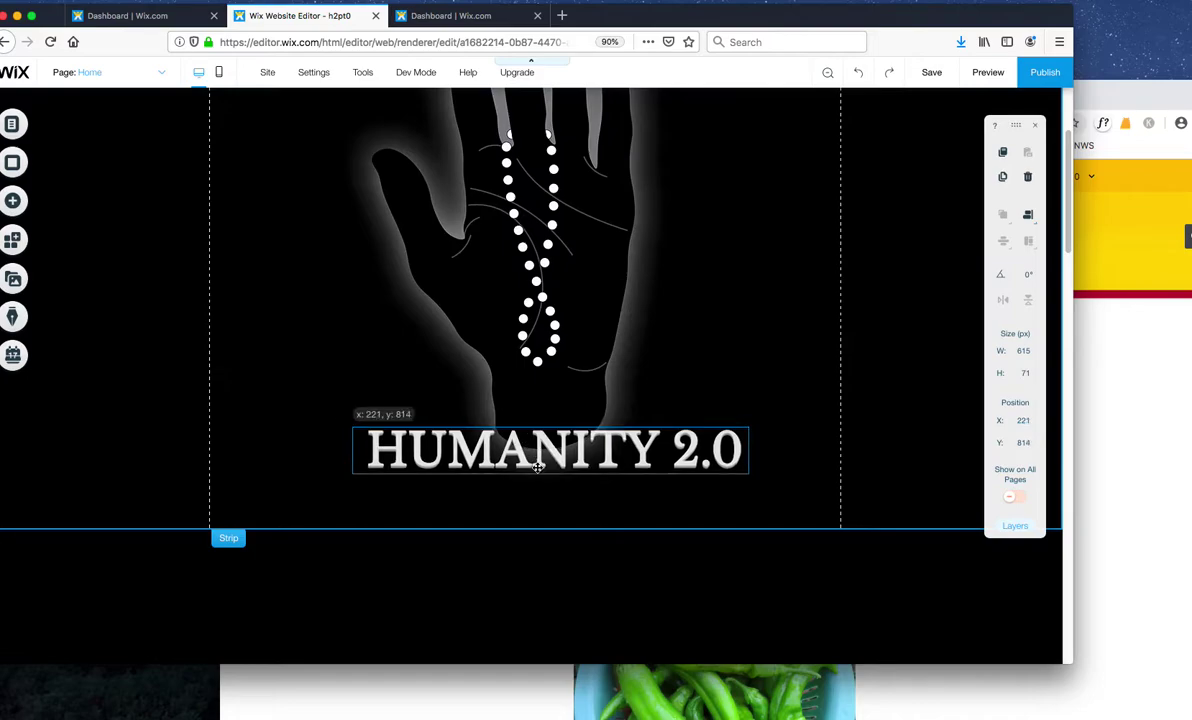
Step: Preview the title over the hand, then move it just below the hand strip
{"action": "left_click", "coordinate": [989, 74]}
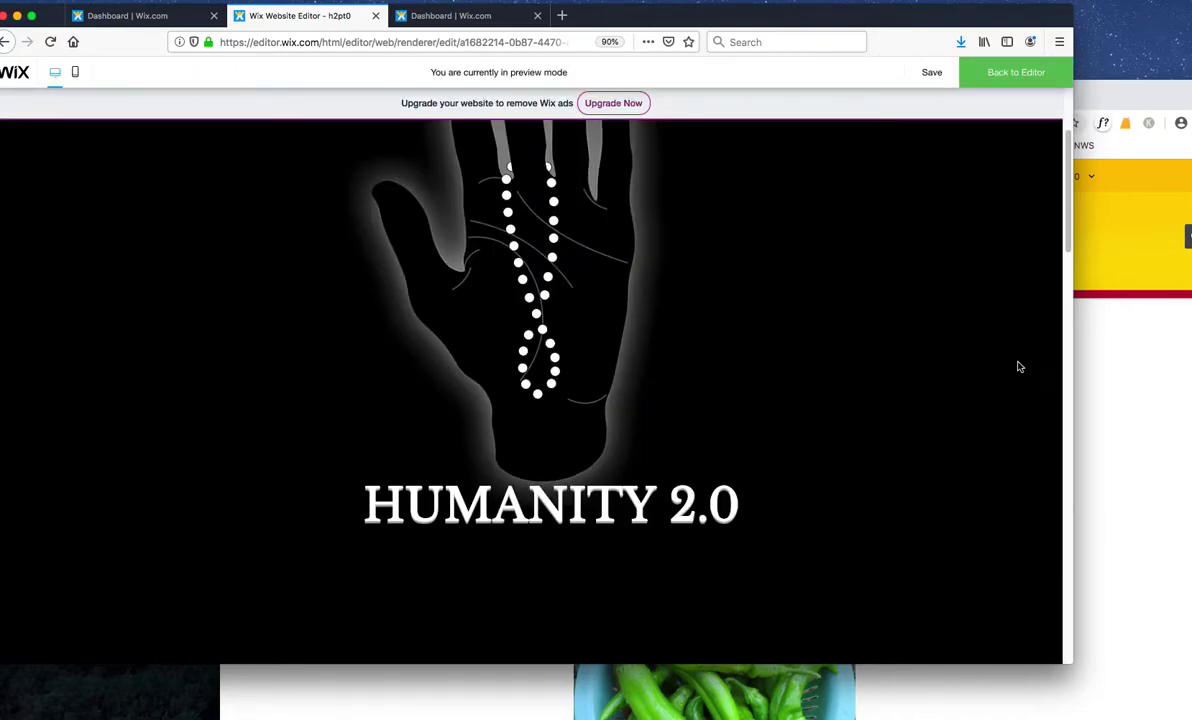
{"action": "scroll", "coordinate": [1060, 200], "scroll_direction": "down", "scroll_amount": 3}
{"action": "scroll", "coordinate": [1060, 190], "scroll_direction": "up", "scroll_amount": 4}
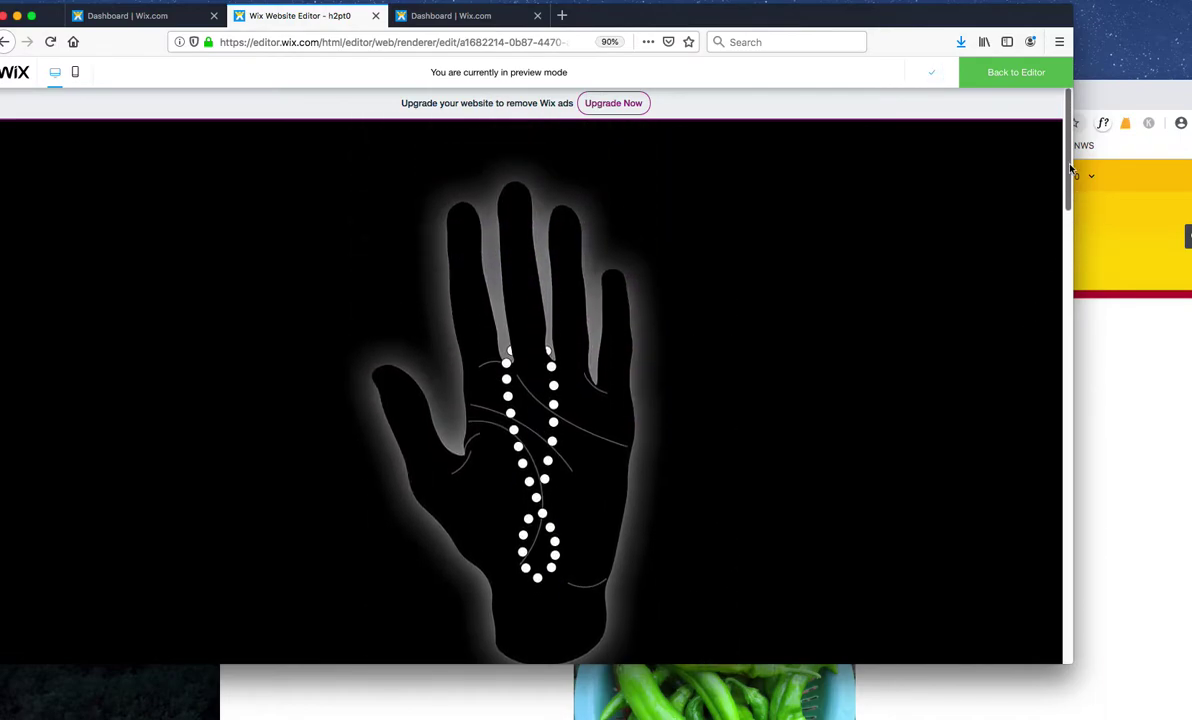
{"action": "left_click", "coordinate": [1015, 72]}
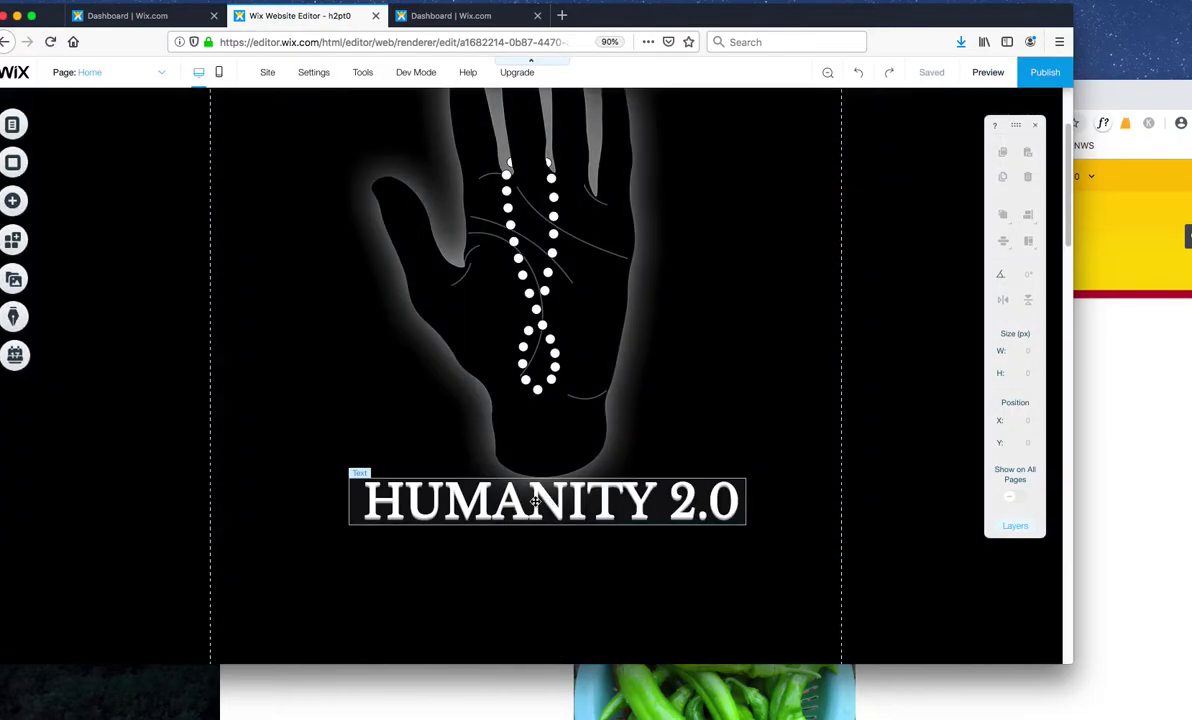
{"action": "left_click", "coordinate": [547, 510]}
{"action": "left_click_drag", "start_coordinate": [547, 555], "coordinate": [547, 653]}
Step: Remove the strip's hand image and make the black hand image the page background
{"action": "left_click", "coordinate": [412, 247]}
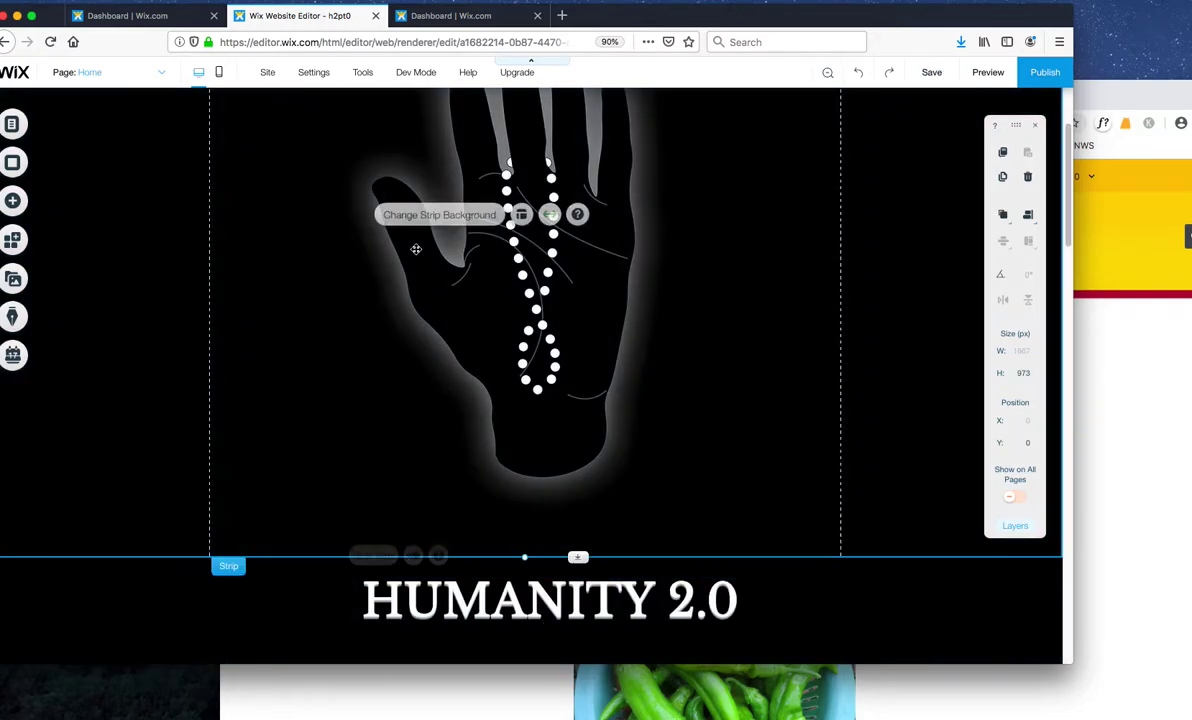
{"action": "left_click", "coordinate": [472, 218]}
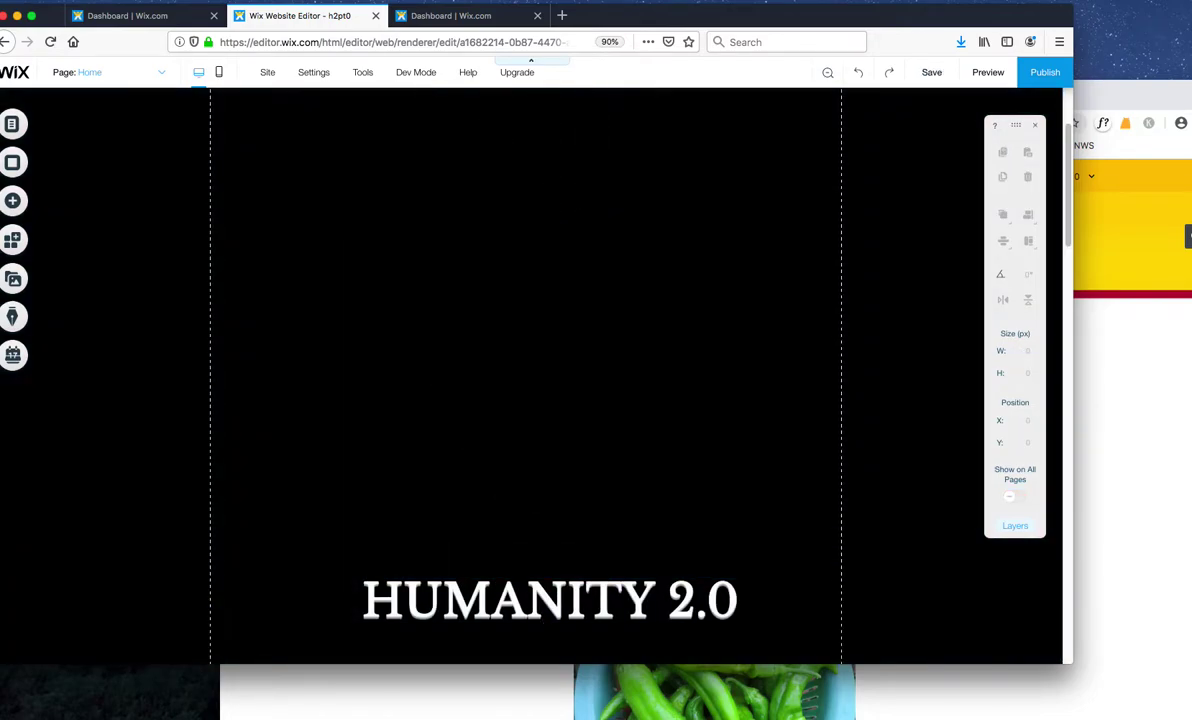
{"action": "left_click", "coordinate": [20, 205]}
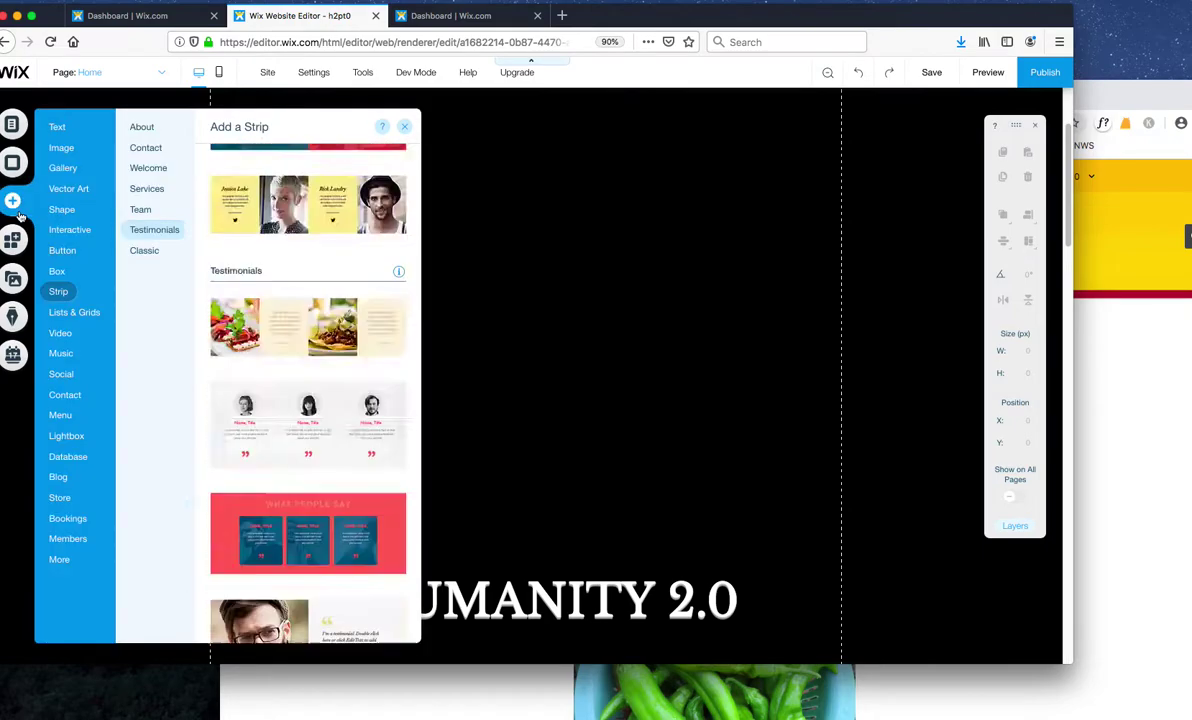
{"action": "left_click", "coordinate": [15, 163]}
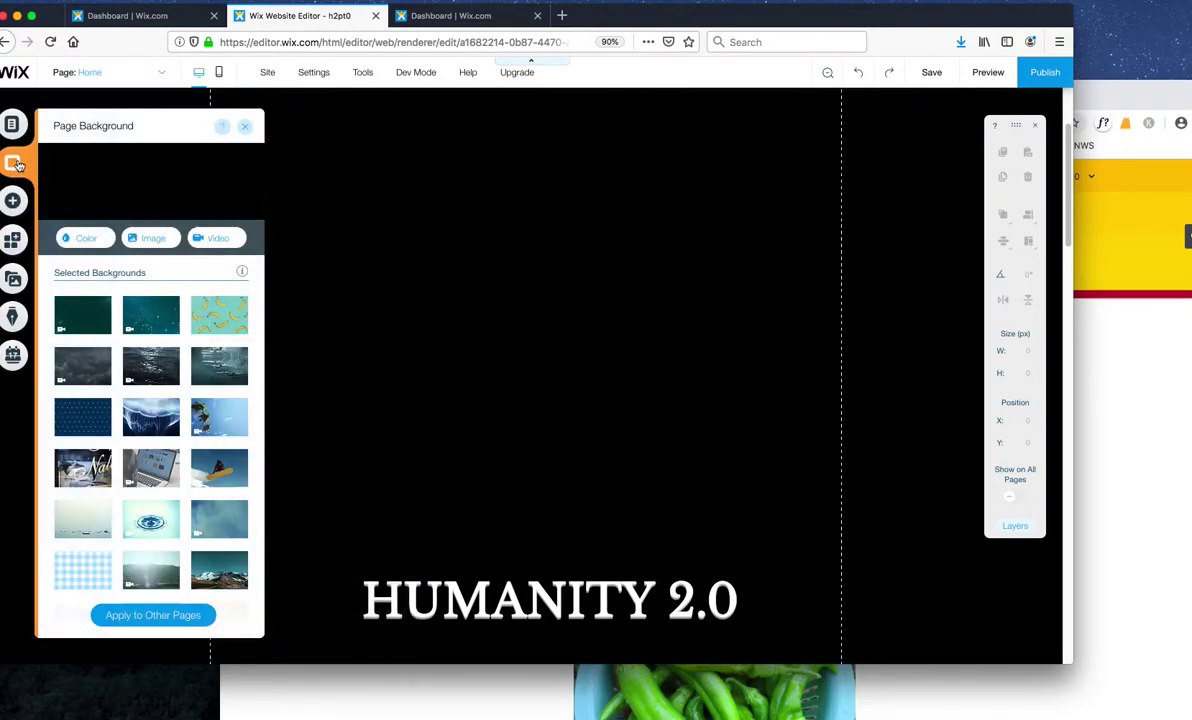
{"action": "left_click", "coordinate": [153, 240]}
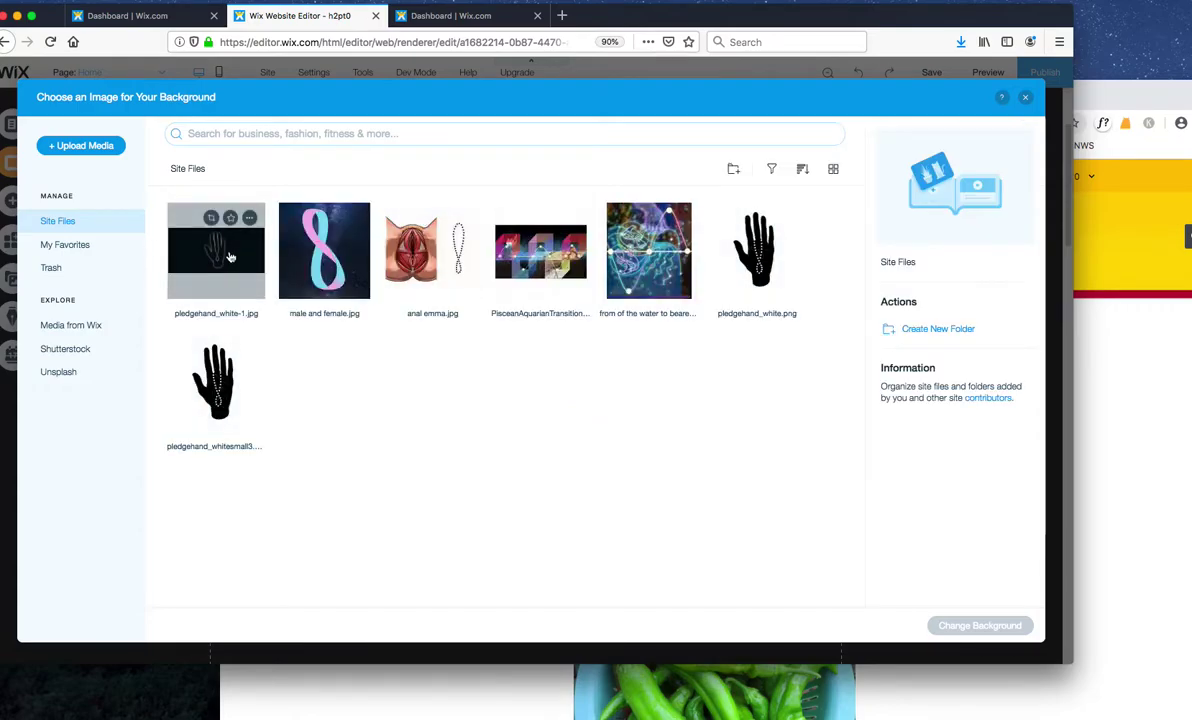
{"action": "left_click", "coordinate": [216, 245]}
{"action": "left_click", "coordinate": [980, 625]}
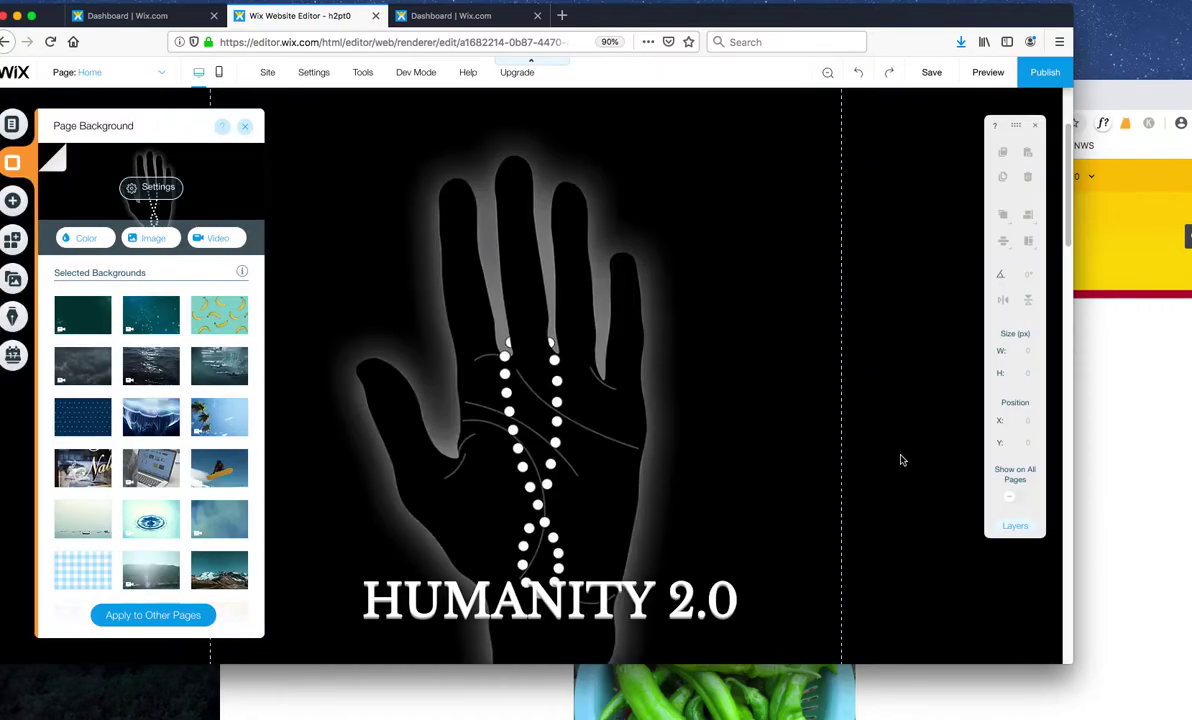
Step: Check the page background's parallax settings and move HUMANITY 2.0 lower to 1129
{"action": "left_click", "coordinate": [155, 192]}
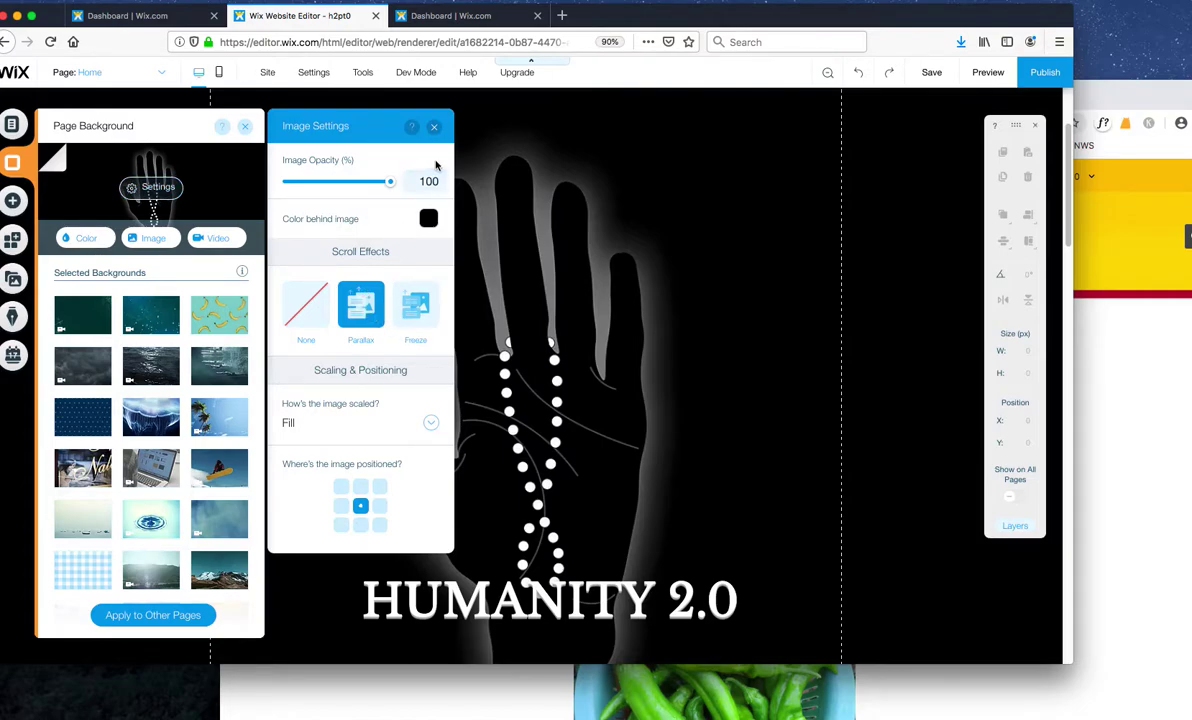
{"action": "left_click", "coordinate": [437, 128]}
{"action": "left_click", "coordinate": [598, 590]}
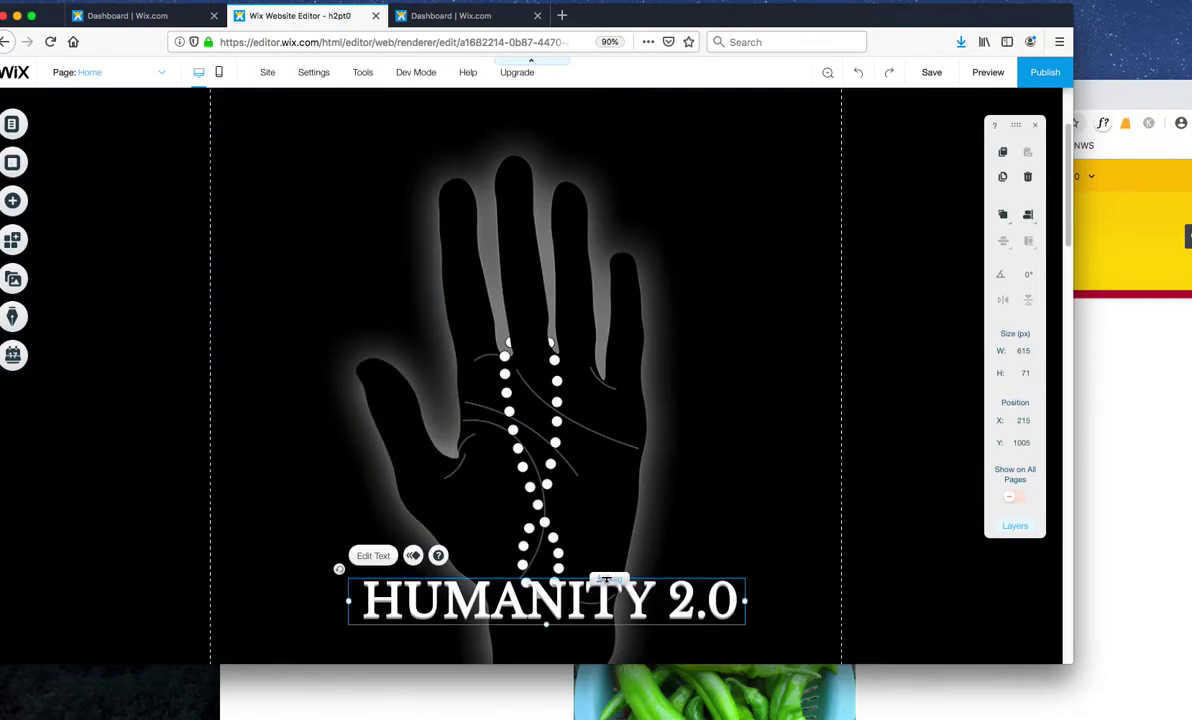
{"action": "left_click_drag", "start_coordinate": [598, 590], "coordinate": [598, 672]}
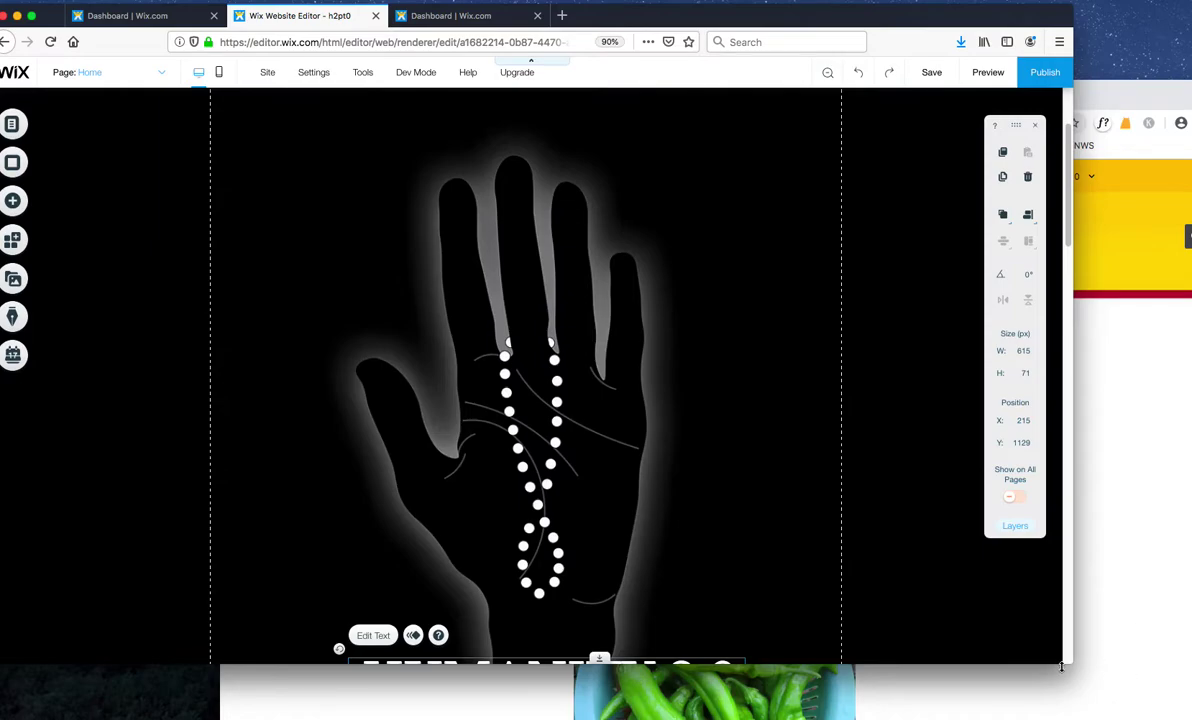
{"action": "left_click_drag", "start_coordinate": [1062, 667], "coordinate": [1139, 560]}
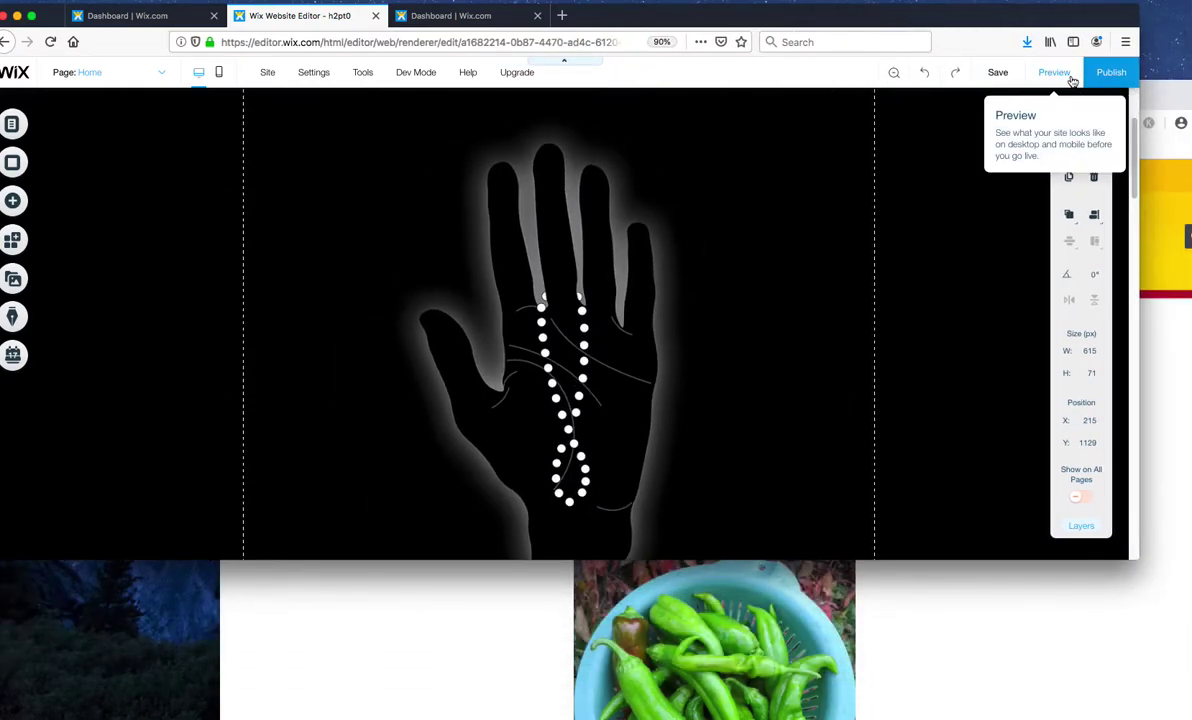
{"action": "left_click", "coordinate": [1070, 76]}
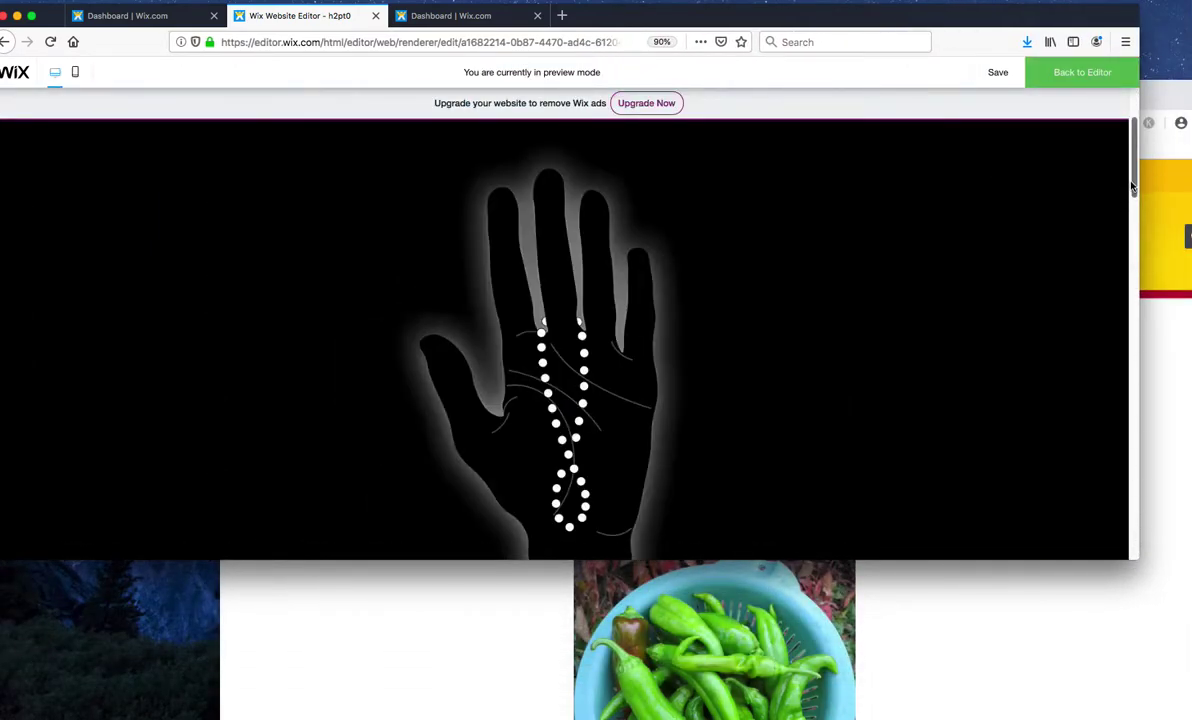
{"action": "left_click_drag", "start_coordinate": [1133, 185], "coordinate": [1100, 319]}
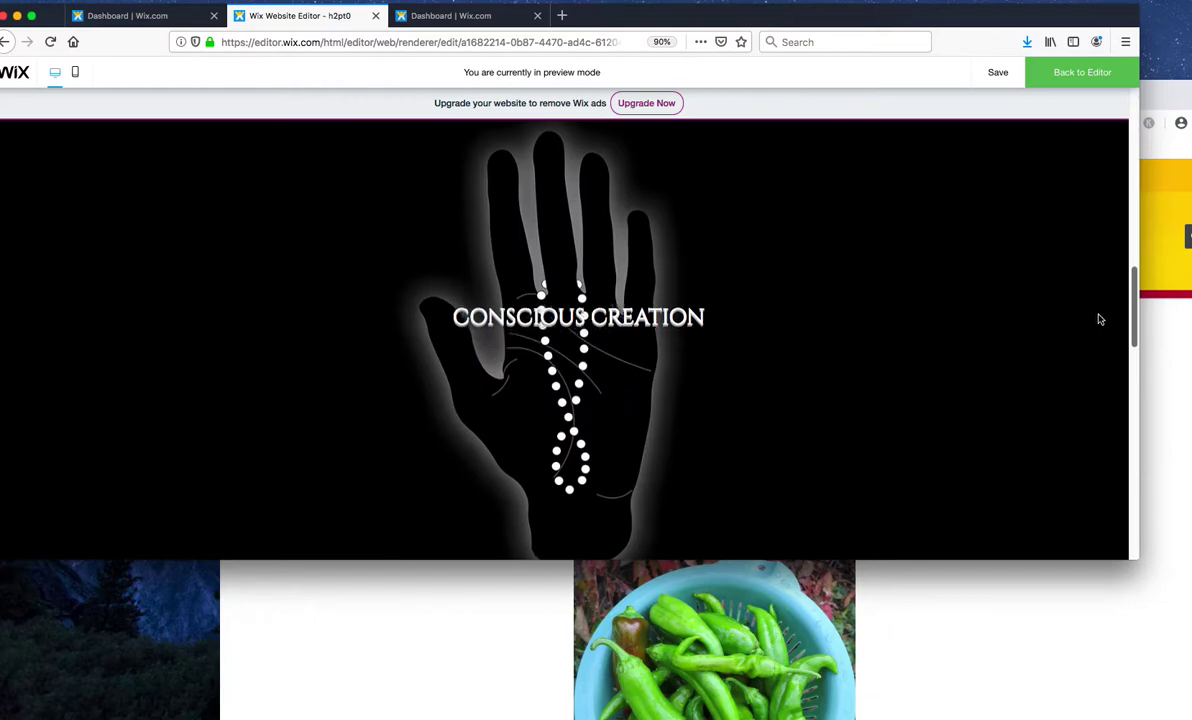
{"action": "left_click", "coordinate": [1095, 76]}
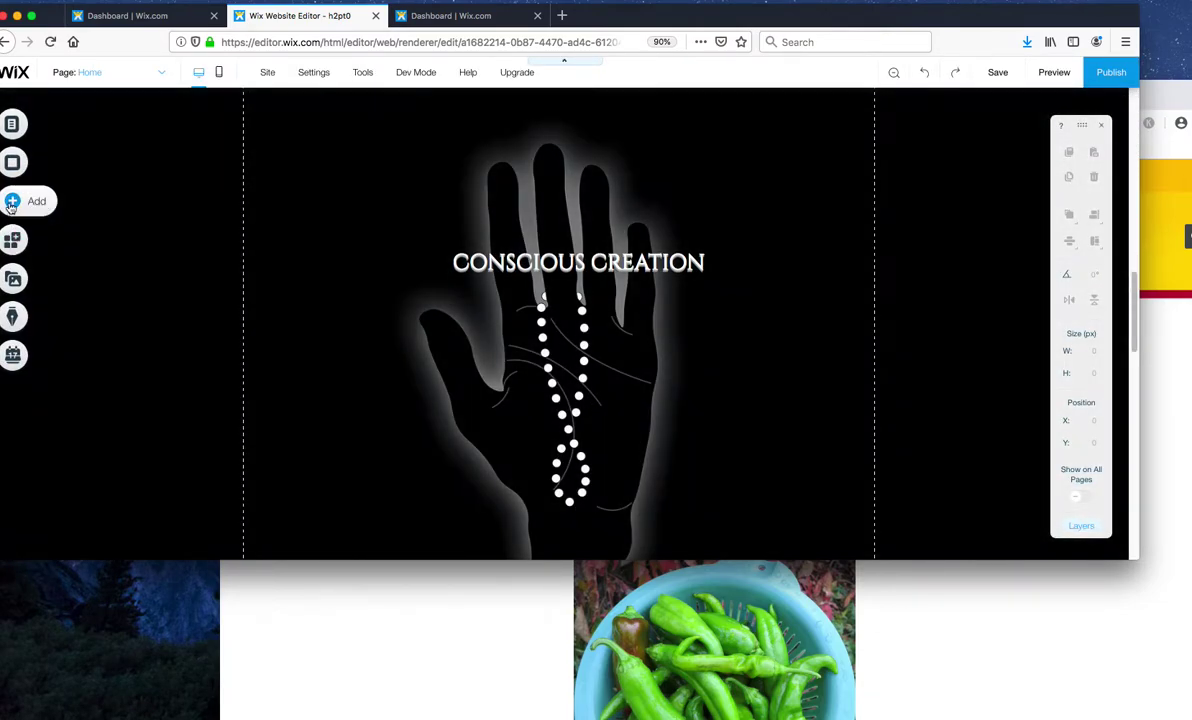
Step: Add a Classic dark strip and start uploading its background image from the computer
{"action": "left_click", "coordinate": [12, 202]}
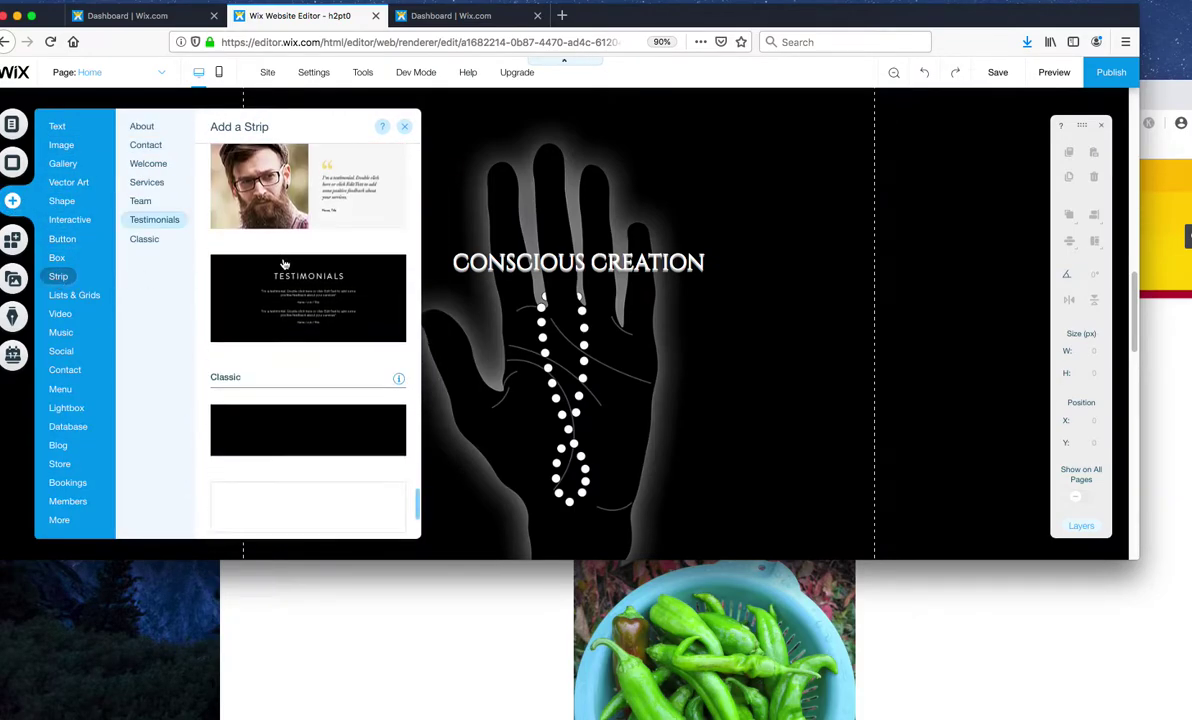
{"action": "left_click", "coordinate": [305, 444]}
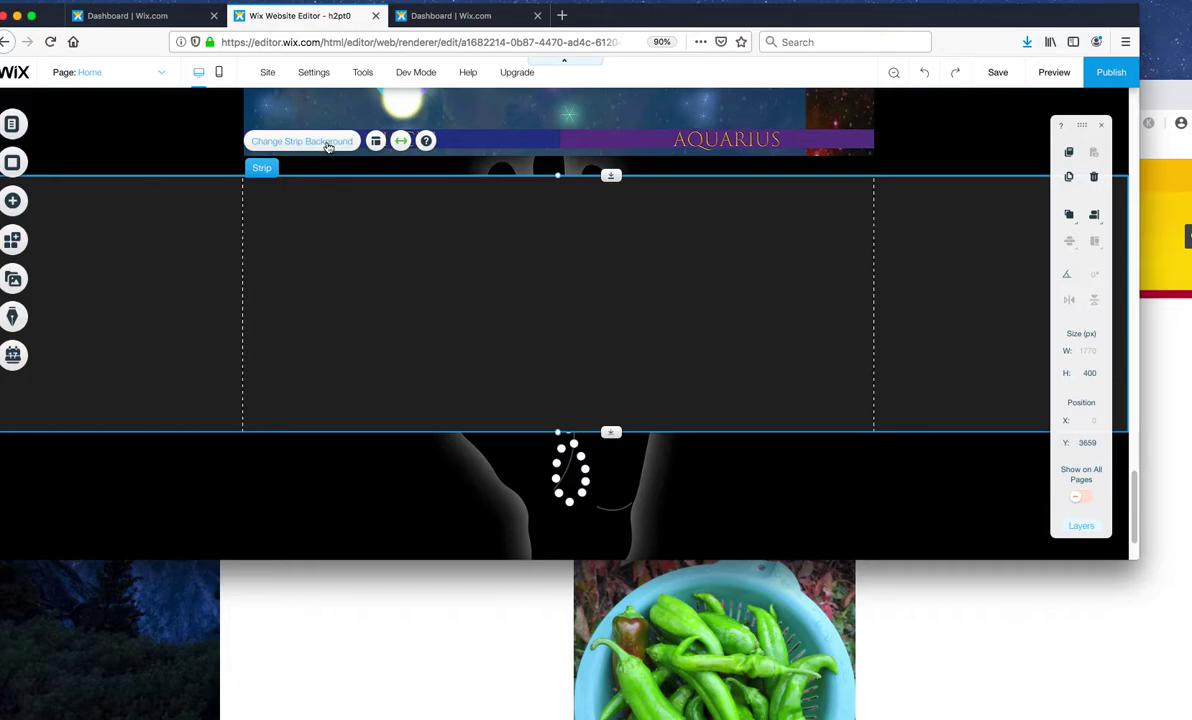
{"action": "left_click", "coordinate": [328, 146]}
{"action": "left_click", "coordinate": [145, 259]}
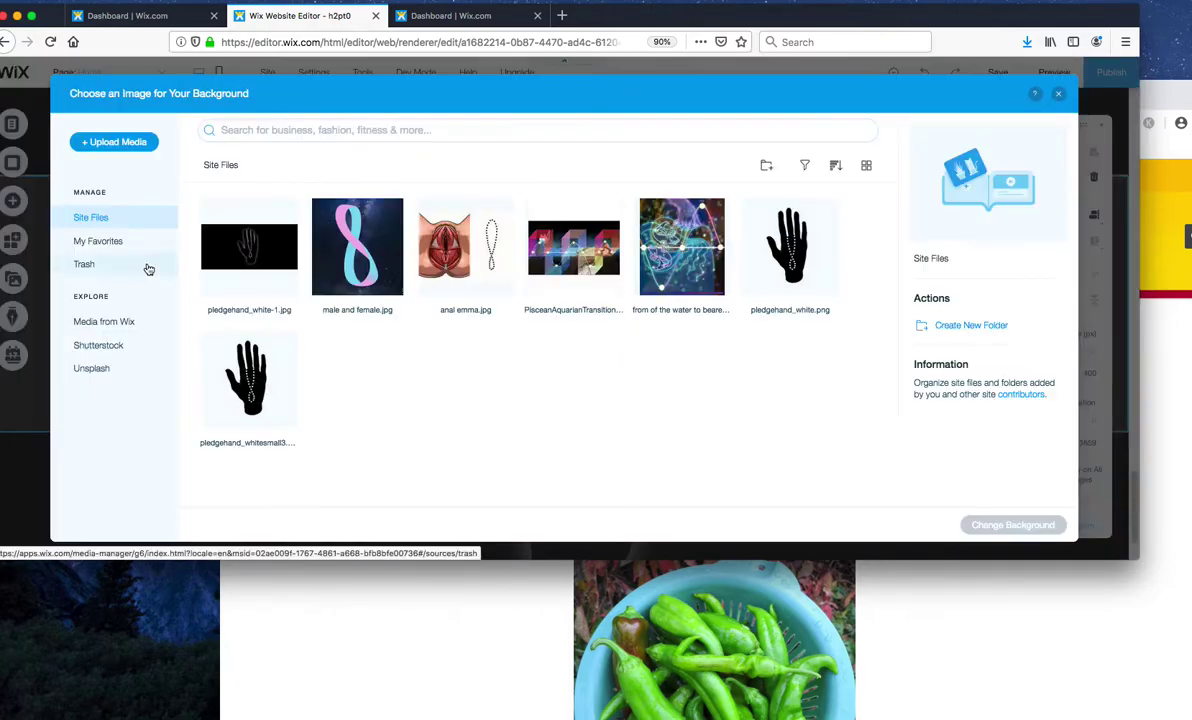
{"action": "left_click", "coordinate": [126, 143]}
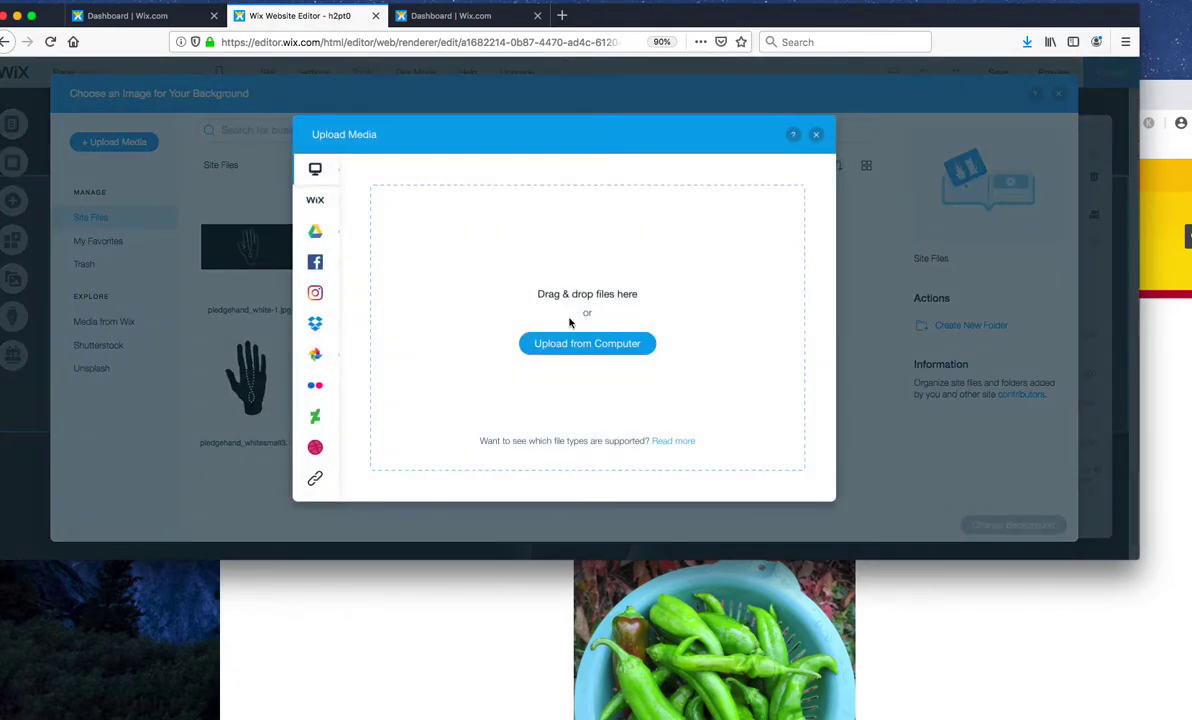
{"action": "left_click", "coordinate": [575, 343]}
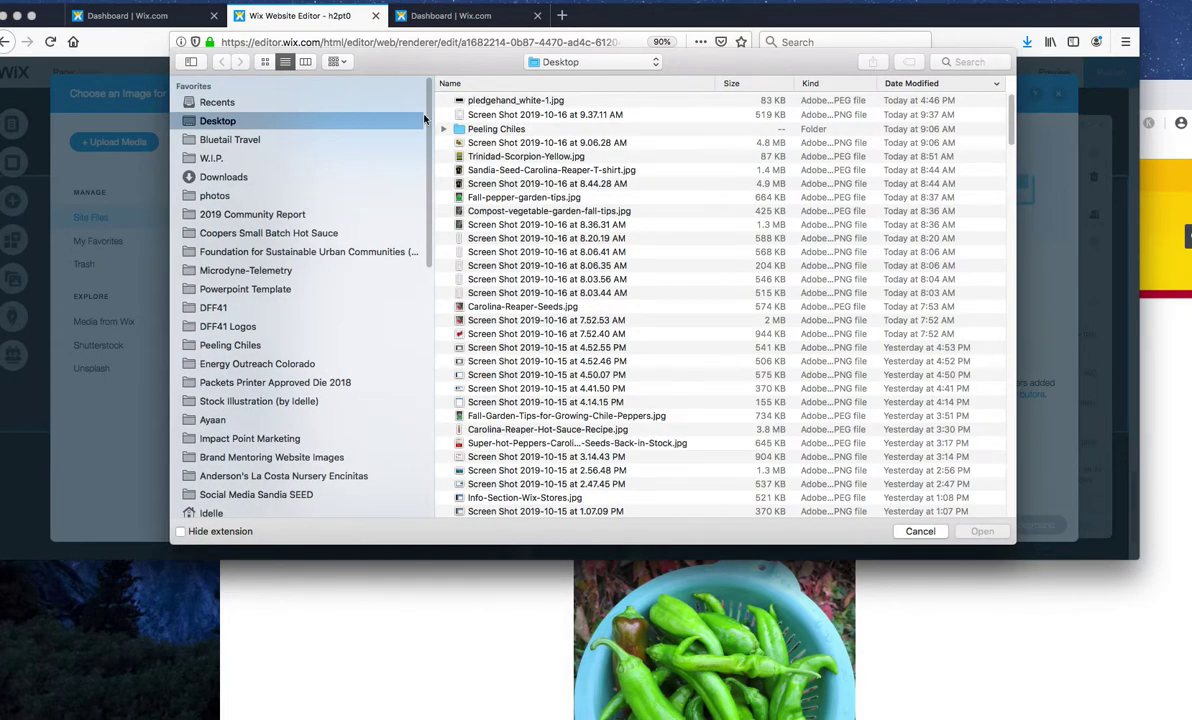
Step: Go to the Wix icons folder in the Open dialog
{"action": "left_click", "coordinate": [504, 129]}
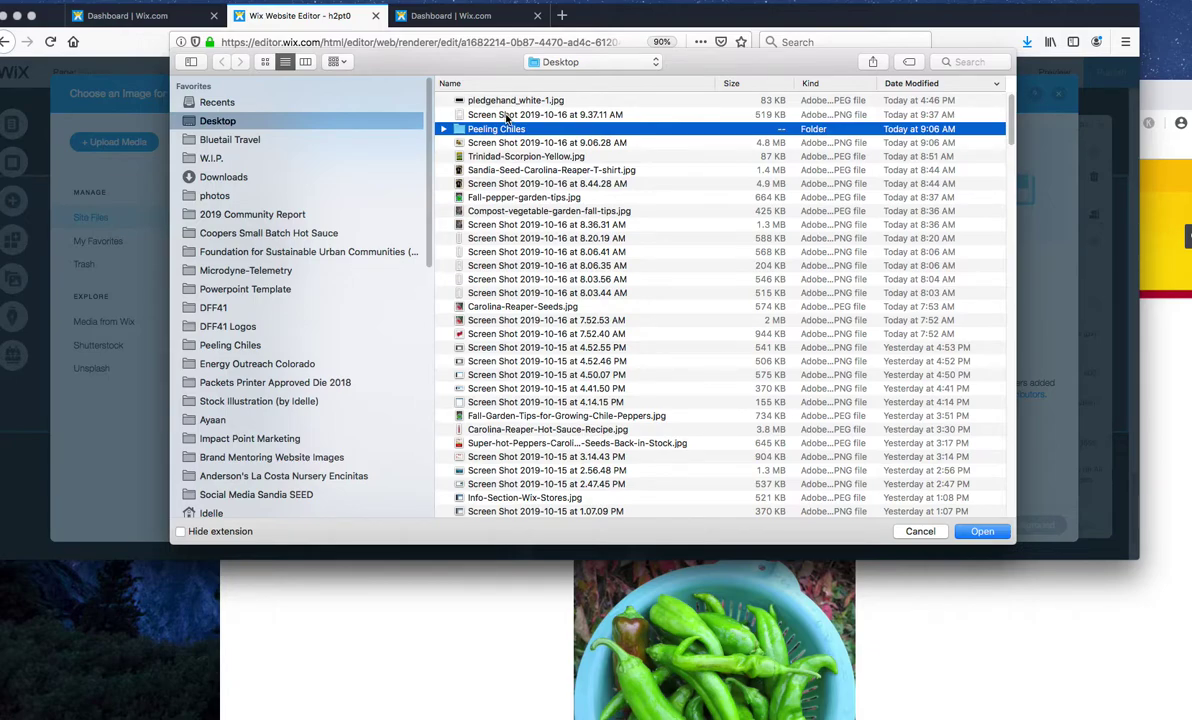
{"action": "type", "text": "wix"}
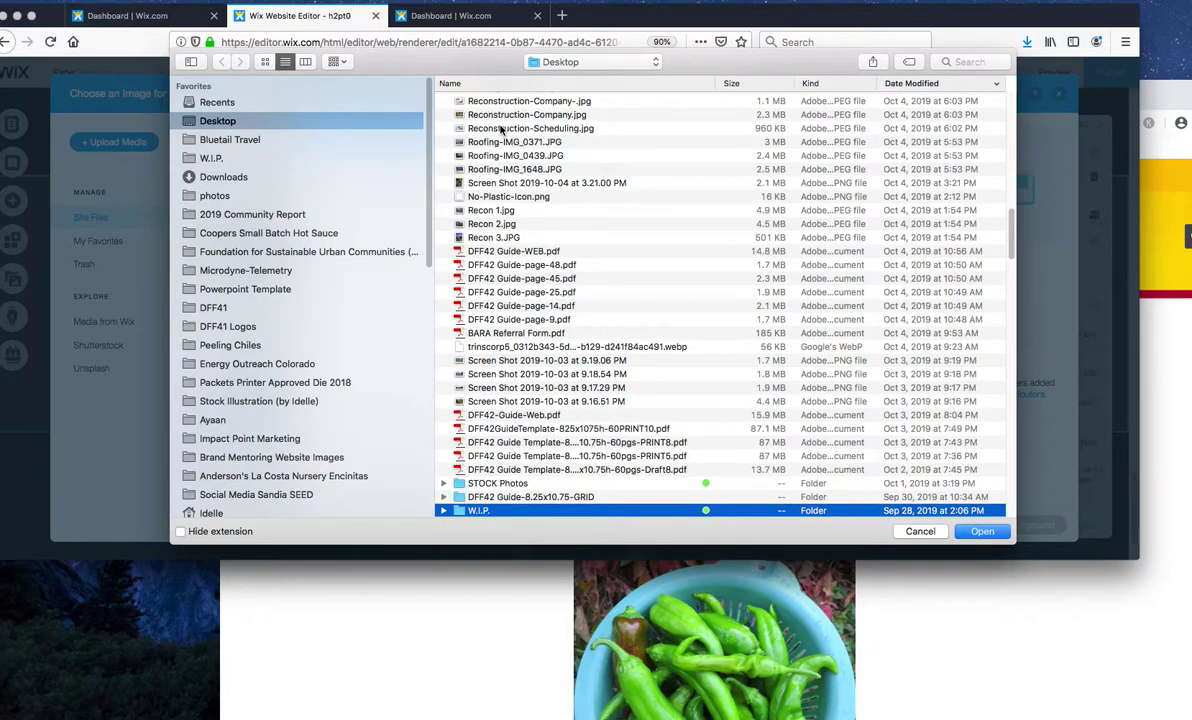
{"action": "key", "text": "Return"}
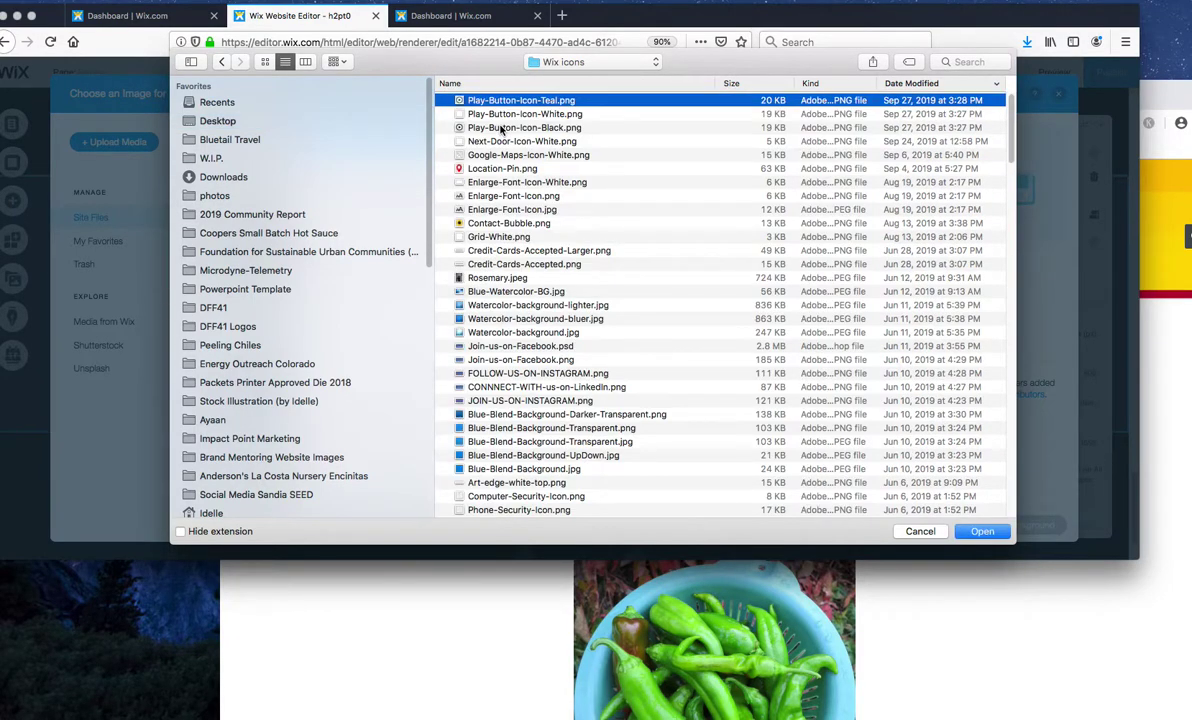
Step: Search file names for 'blend' and upload the five transparent-blend PNGs
{"action": "type", "text": "bl"}
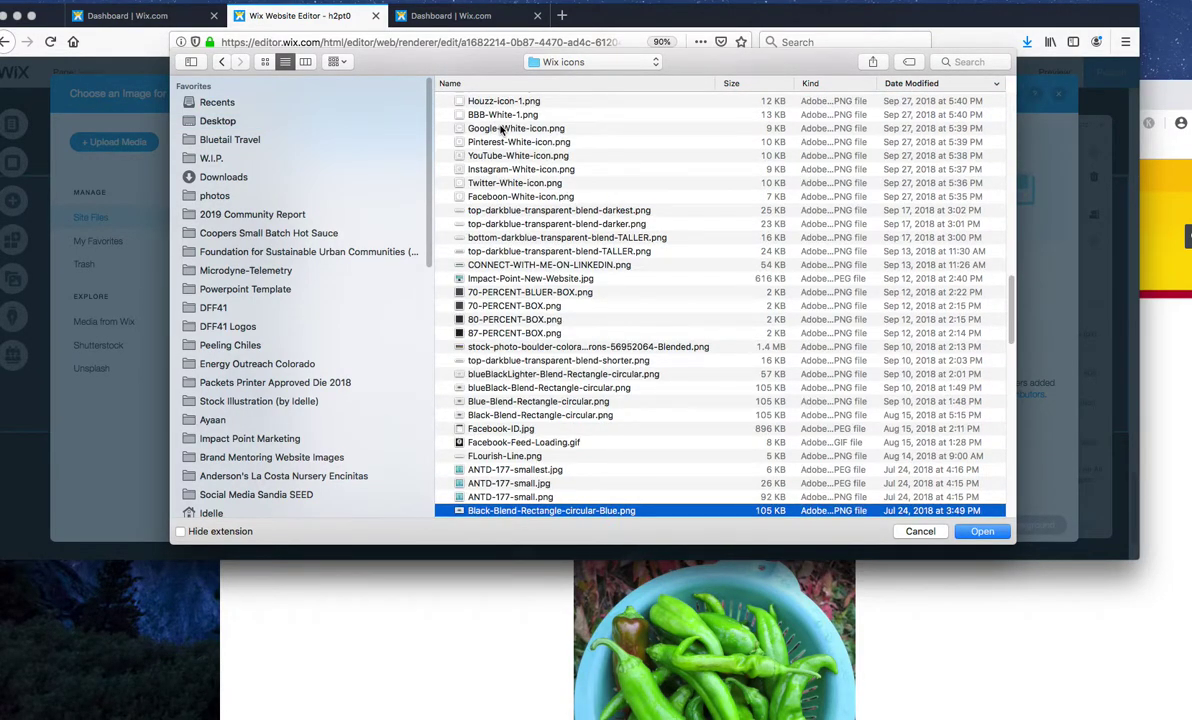
{"action": "left_click", "coordinate": [490, 84]}
{"action": "left_click", "coordinate": [960, 62]}
{"action": "type", "text": "blend"}
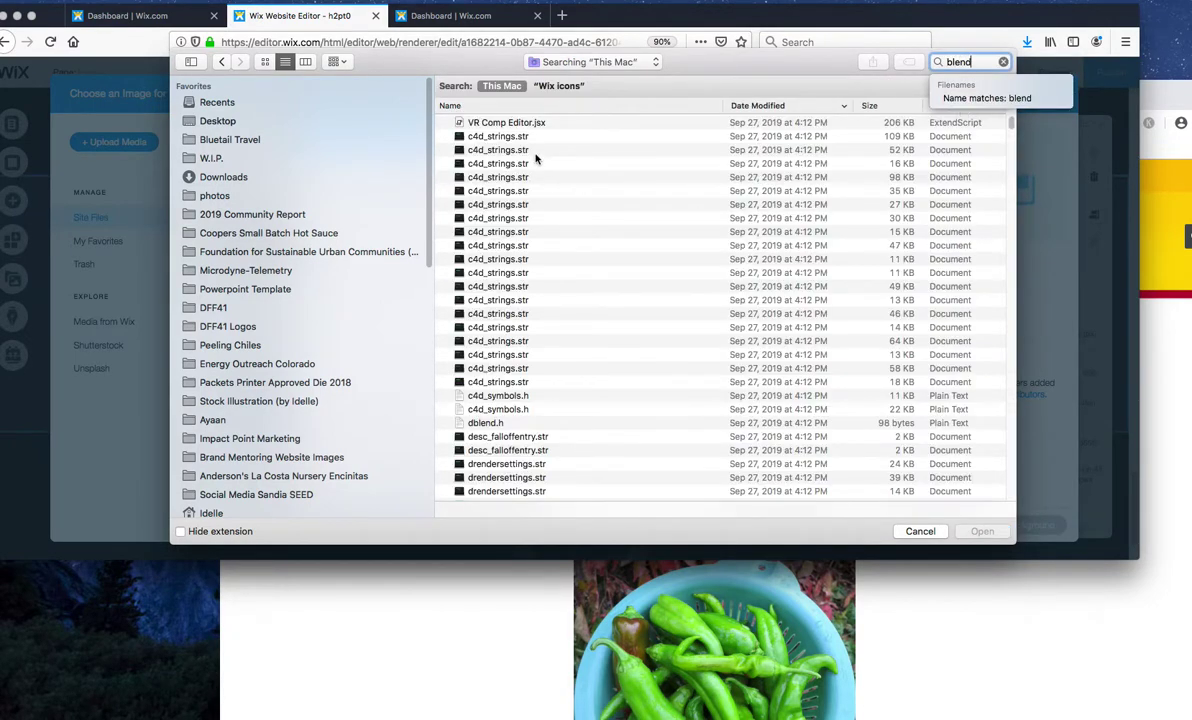
{"action": "left_click", "coordinate": [990, 98]}
{"action": "left_click", "coordinate": [558, 86]}
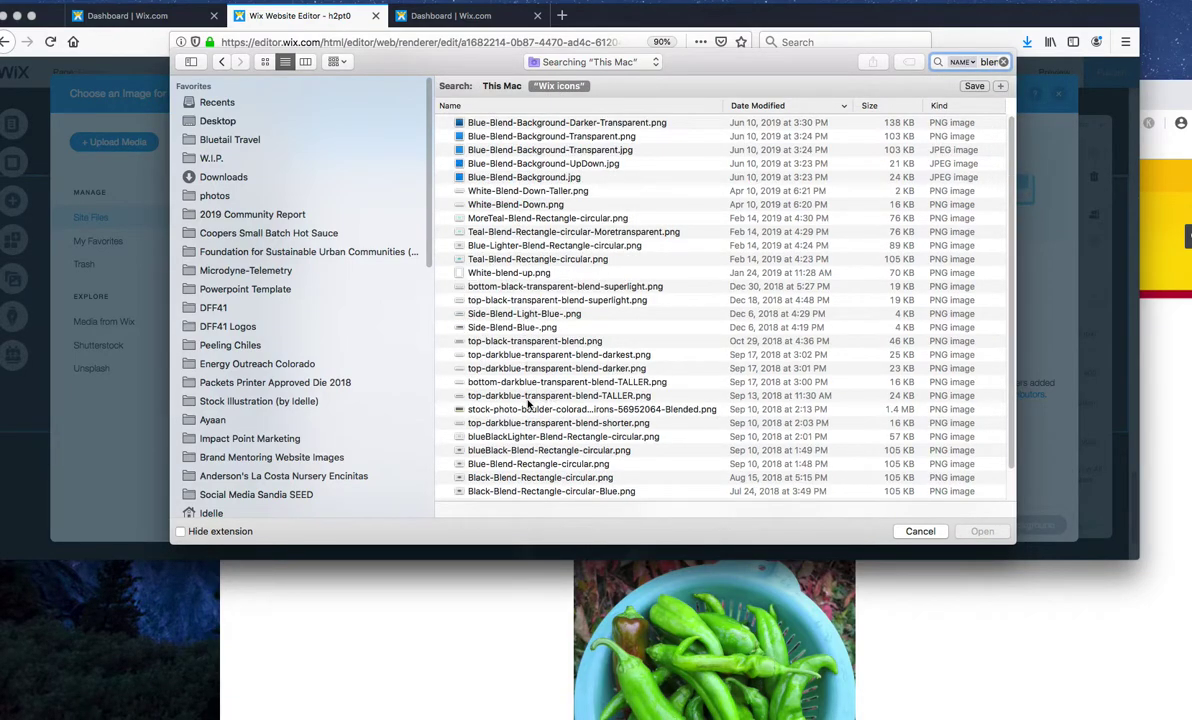
{"action": "left_click", "coordinate": [522, 395]}
{"action": "left_click", "coordinate": [520, 356], "text": "shift"}
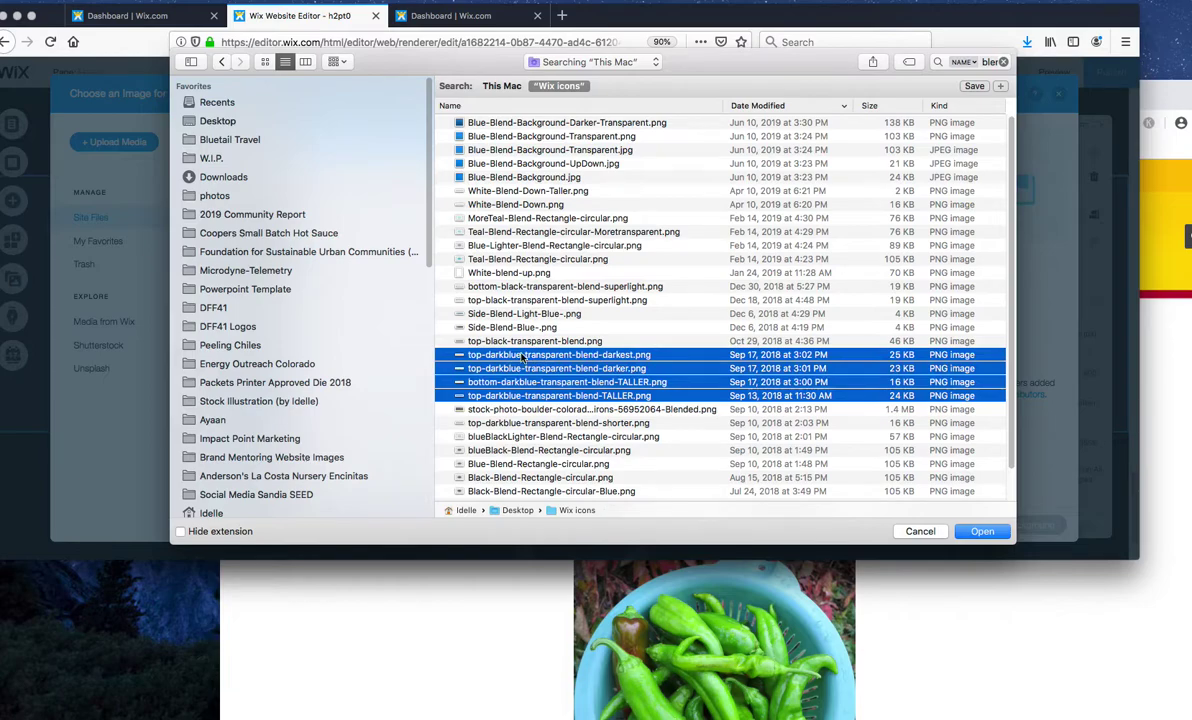
{"action": "left_click", "coordinate": [982, 531]}
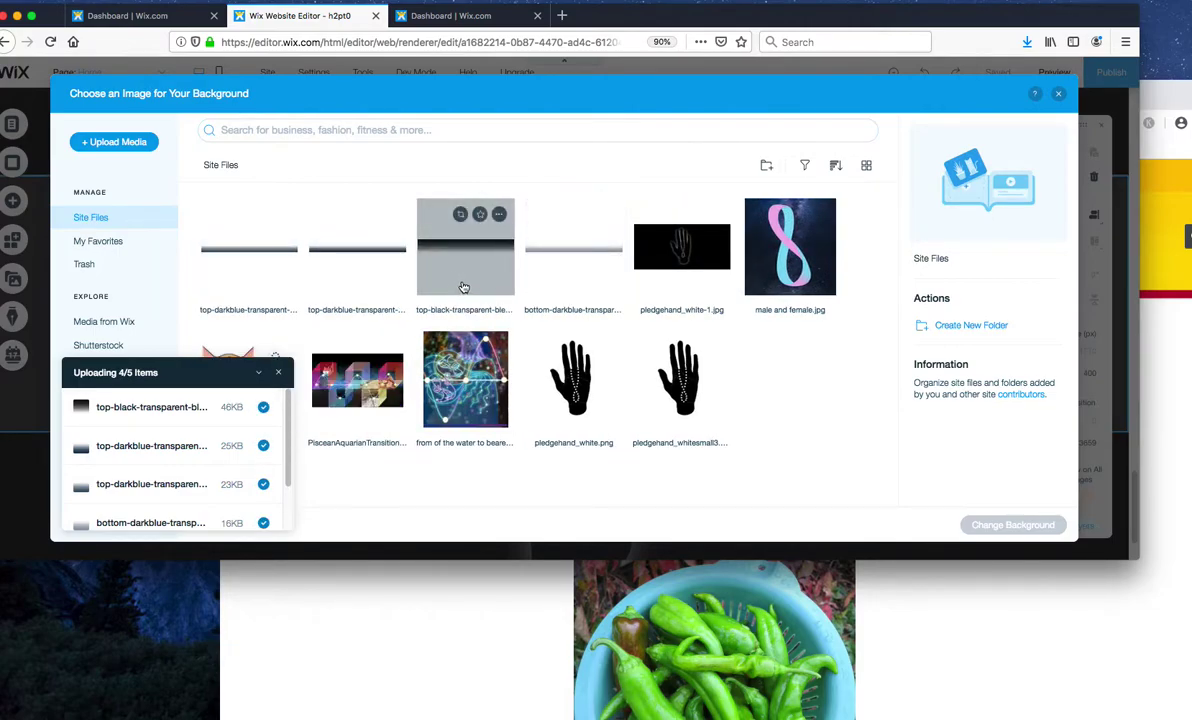
Step: Apply the top-black-transparent-blend image as the new strip's background
{"action": "left_click", "coordinate": [463, 287]}
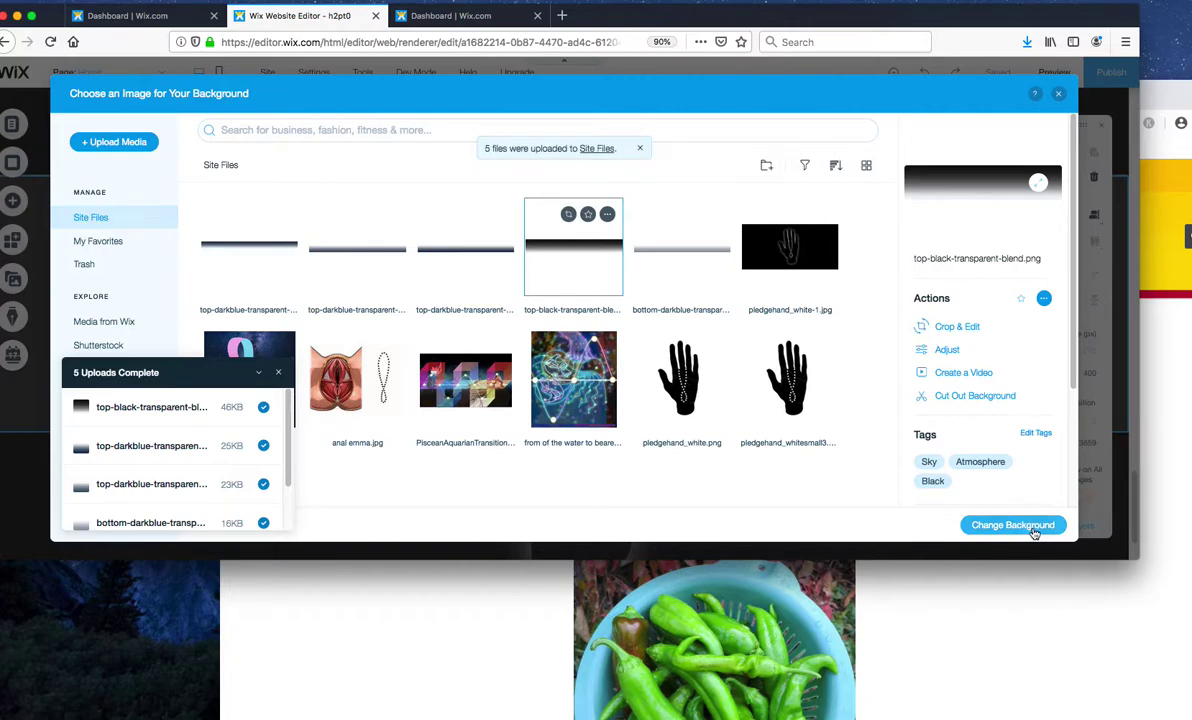
{"action": "left_click", "coordinate": [1034, 532]}
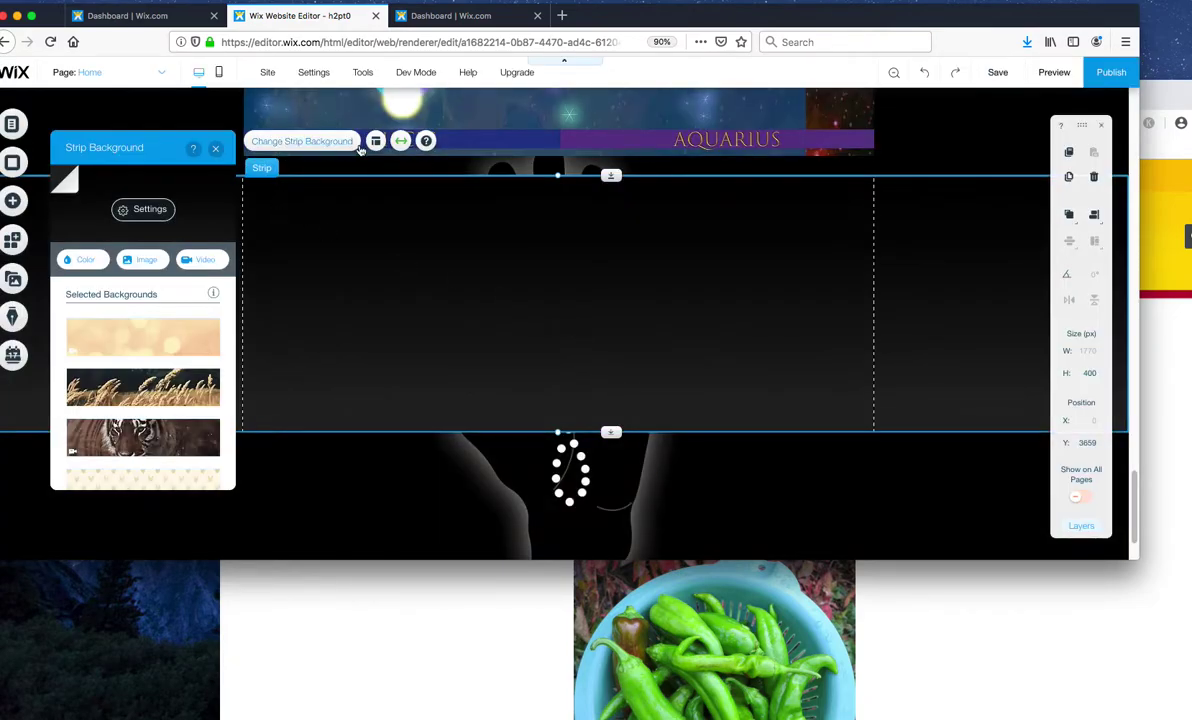
{"action": "left_click", "coordinate": [694, 271]}
Step: Set the strip image's colour behind to 0% so the hand shows through
{"action": "double_click", "coordinate": [587, 204]}
{"action": "left_click", "coordinate": [148, 204]}
{"action": "mouse_move", "coordinate": [173, 241]}
{"action": "left_mouse_down"}
{"action": "mouse_move", "coordinate": [16, 232]}
{"action": "mouse_move", "coordinate": [266, 237]}
{"action": "left_mouse_up"}
{"action": "left_click_drag", "start_coordinate": [135, 289], "coordinate": [8, 265]}
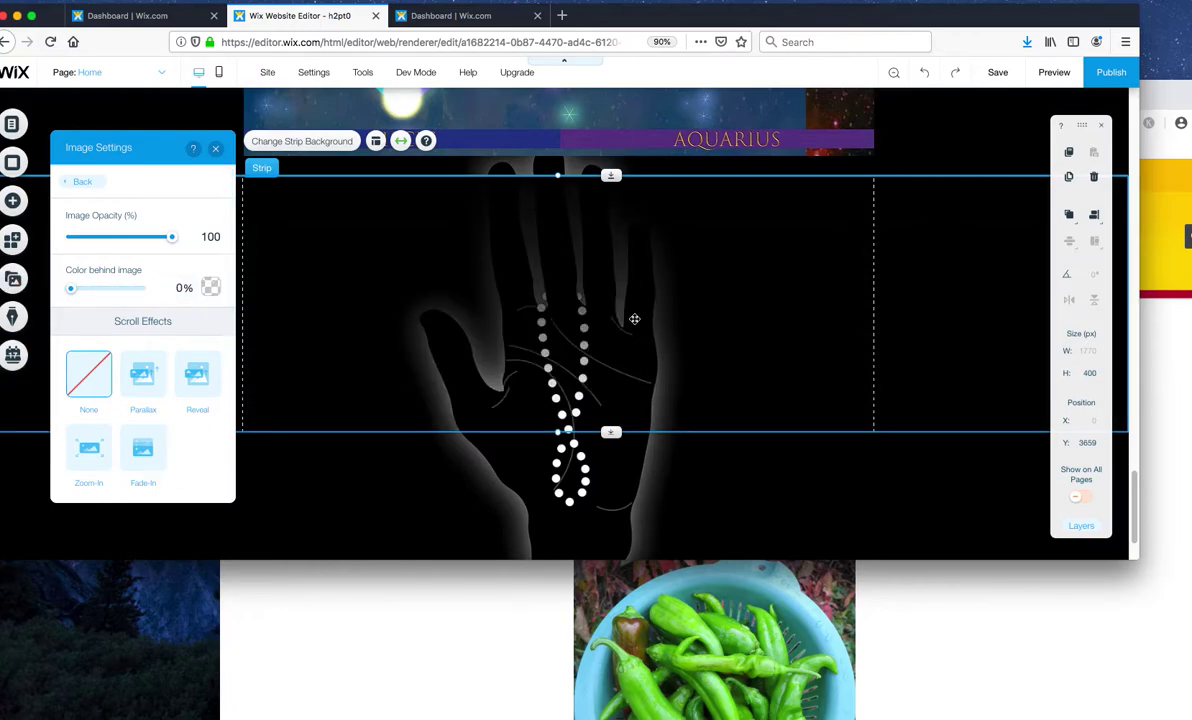
{"action": "left_click", "coordinate": [215, 149]}
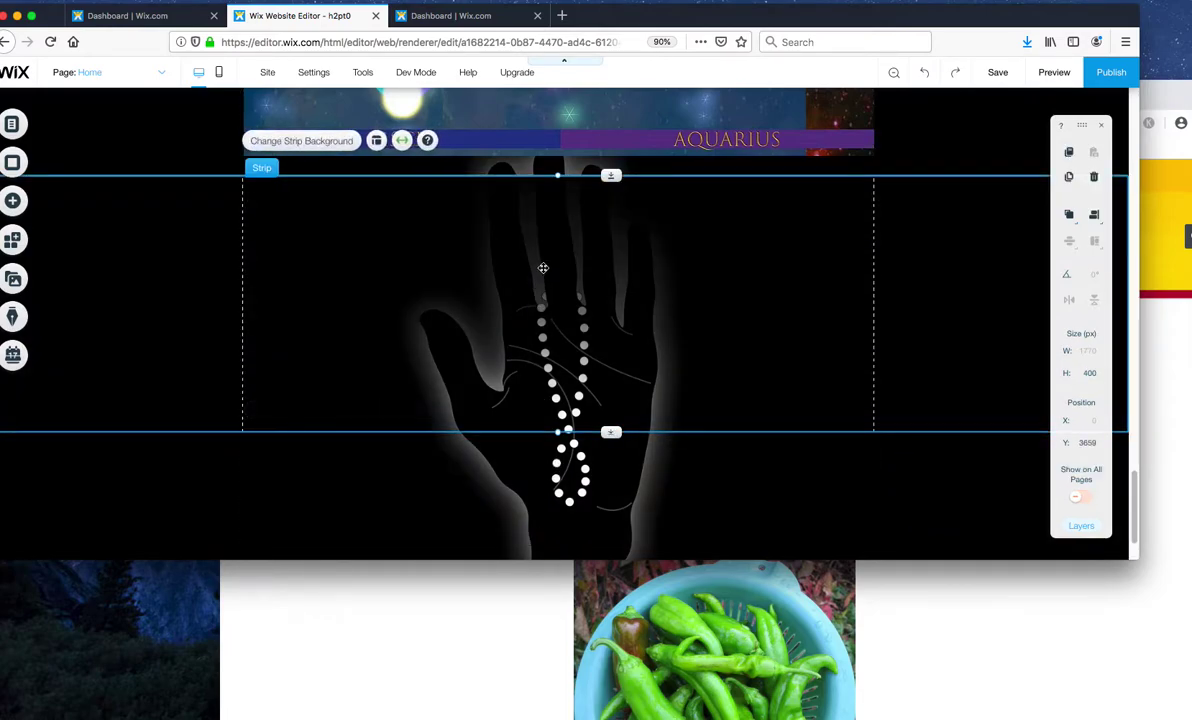
Step: Position the black-blend strip over the hand's upper part at 461 and preview it
{"action": "left_click_drag", "start_coordinate": [543, 266], "coordinate": [553, 487]}
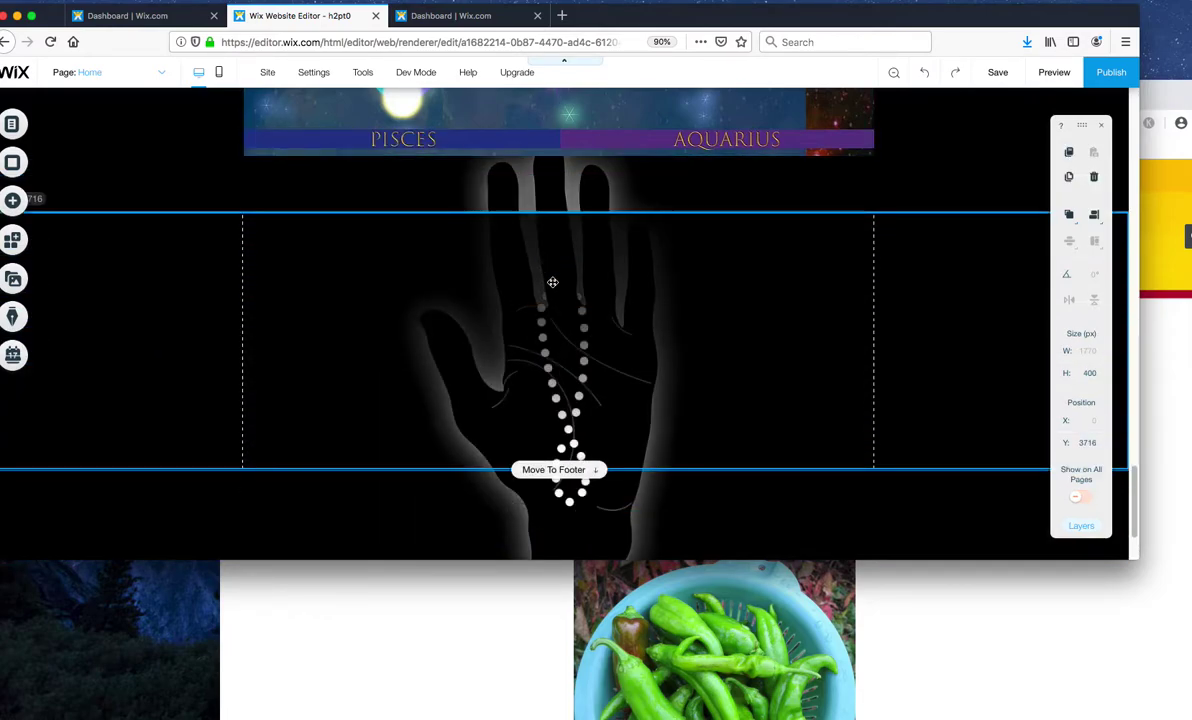
{"action": "left_click", "coordinate": [1095, 444]}
{"action": "type", "text": "200"}
{"action": "key", "text": "Return"}
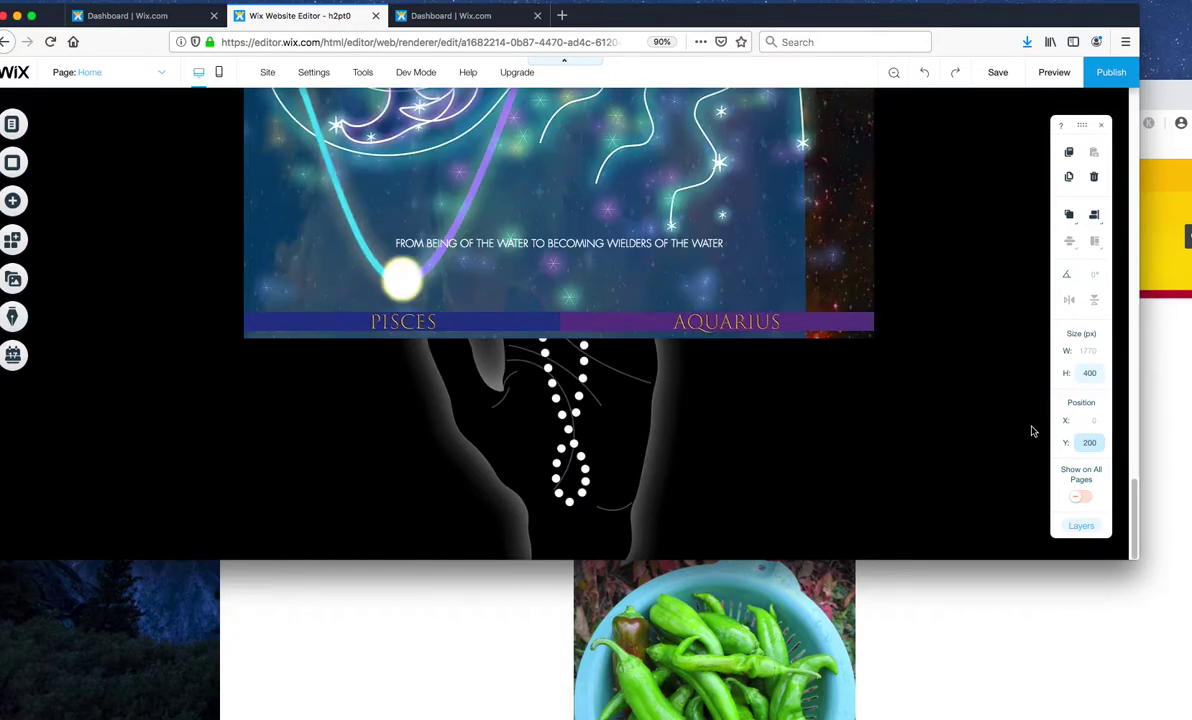
{"action": "mouse_move", "coordinate": [701, 320]}
{"action": "left_mouse_down"}
{"action": "mouse_move", "coordinate": [678, 444]}
{"action": "mouse_move", "coordinate": [683, 491]}
{"action": "left_mouse_up"}
{"action": "left_click_drag", "start_coordinate": [676, 444], "coordinate": [660, 444]}
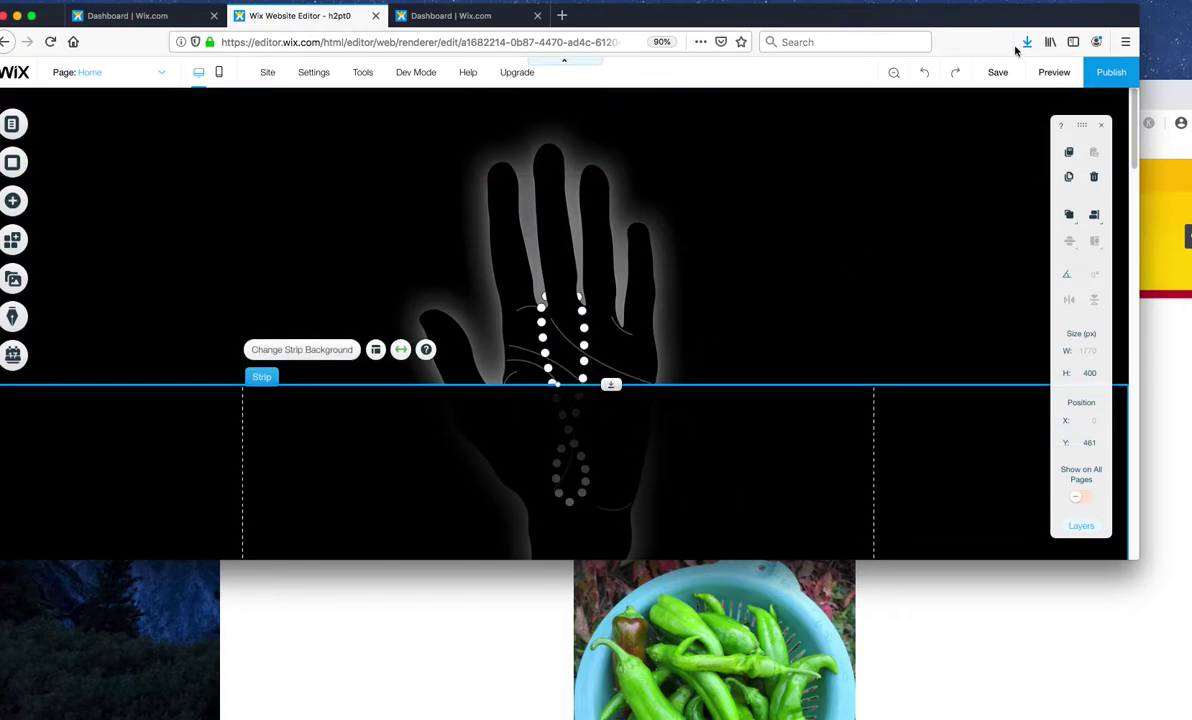
{"action": "left_click", "coordinate": [1054, 72]}
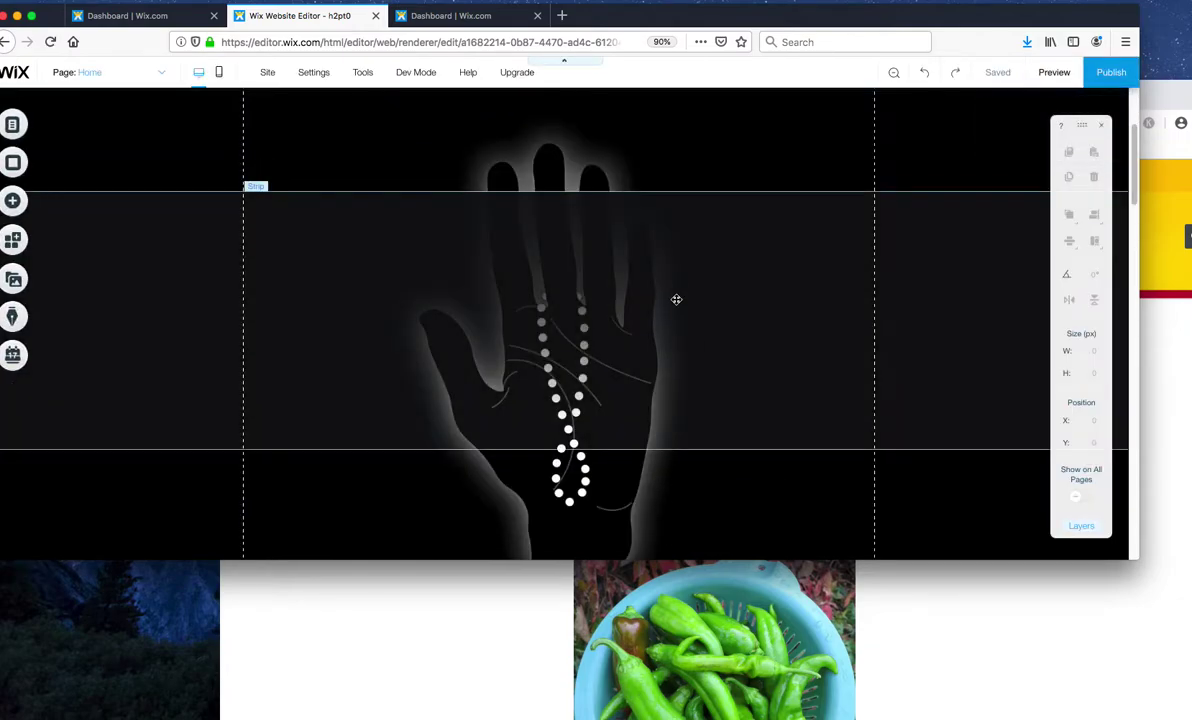
Step: Move the gradient strip onto the title and resize it to 437 px tall
{"action": "left_click", "coordinate": [615, 338]}
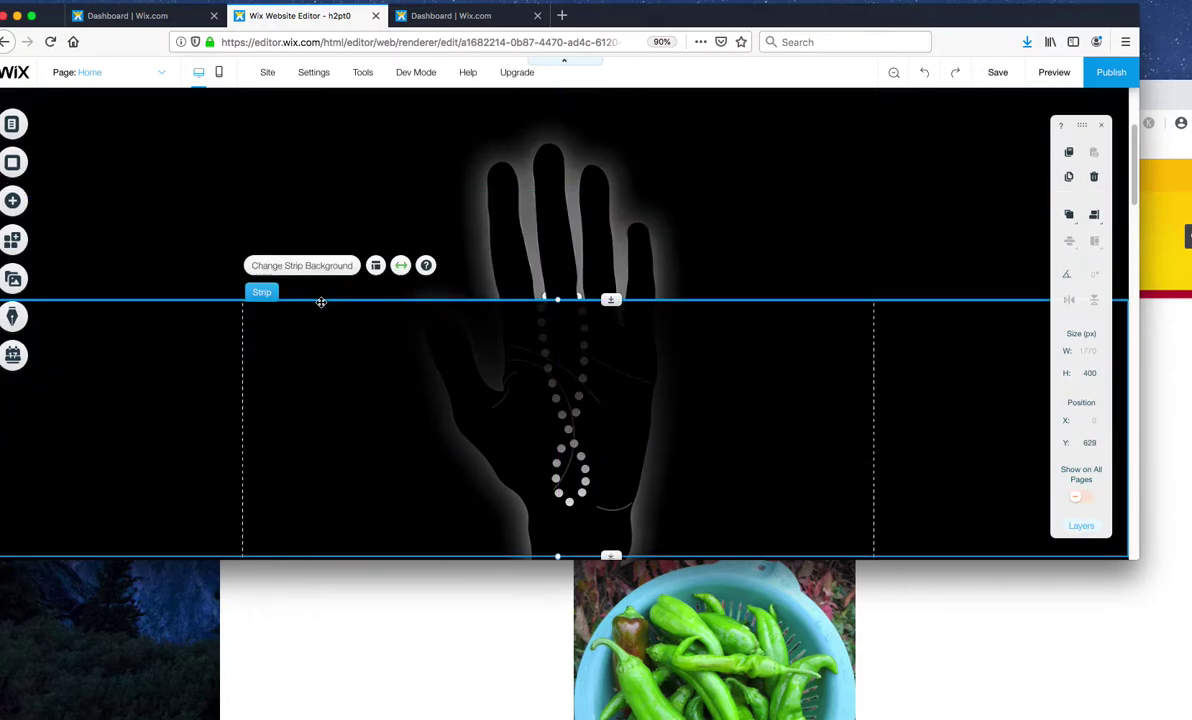
{"action": "left_click_drag", "start_coordinate": [614, 355], "coordinate": [657, 368]}
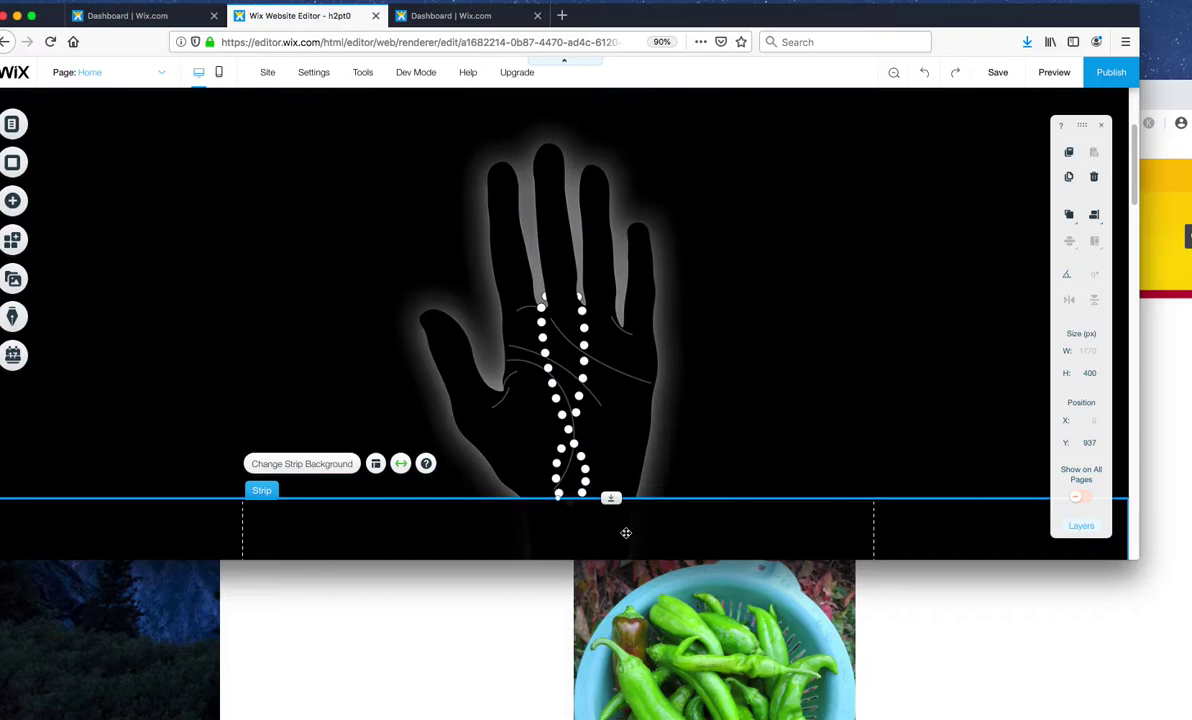
{"action": "scroll", "coordinate": [475, 306], "scroll_direction": "down", "scroll_amount": 3}
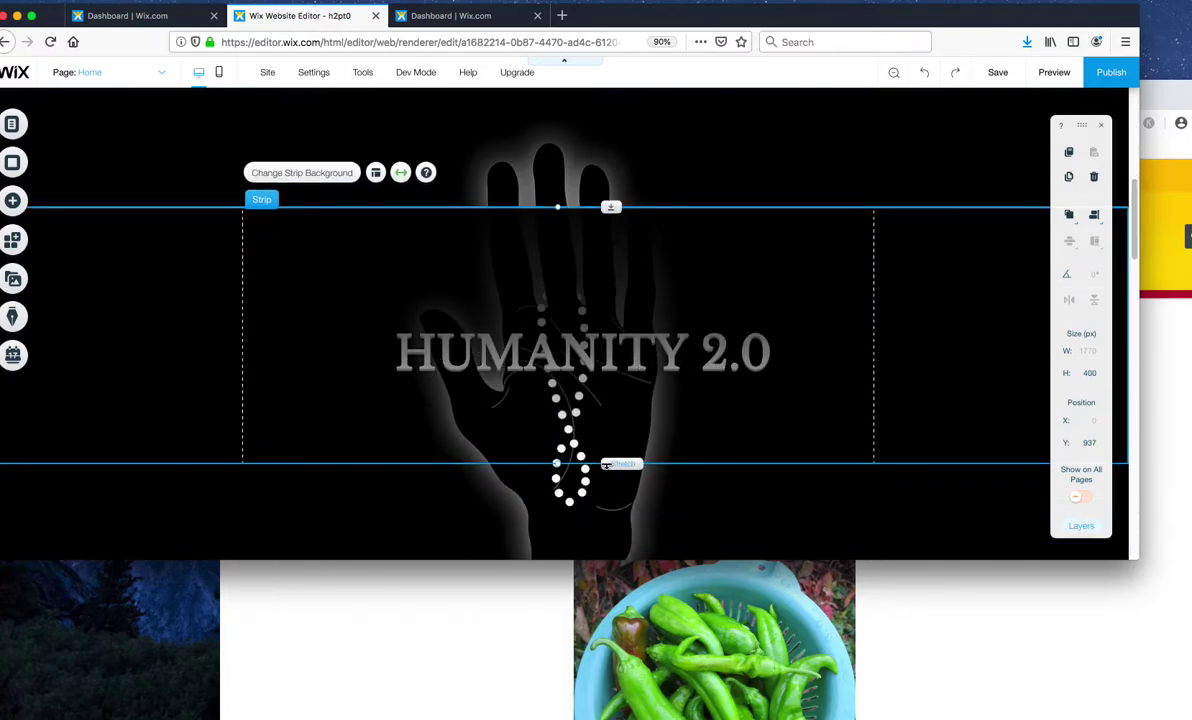
{"action": "mouse_move", "coordinate": [611, 467]}
{"action": "left_mouse_down"}
{"action": "mouse_move", "coordinate": [610, 300]}
{"action": "mouse_move", "coordinate": [580, 250]}
{"action": "left_mouse_up"}
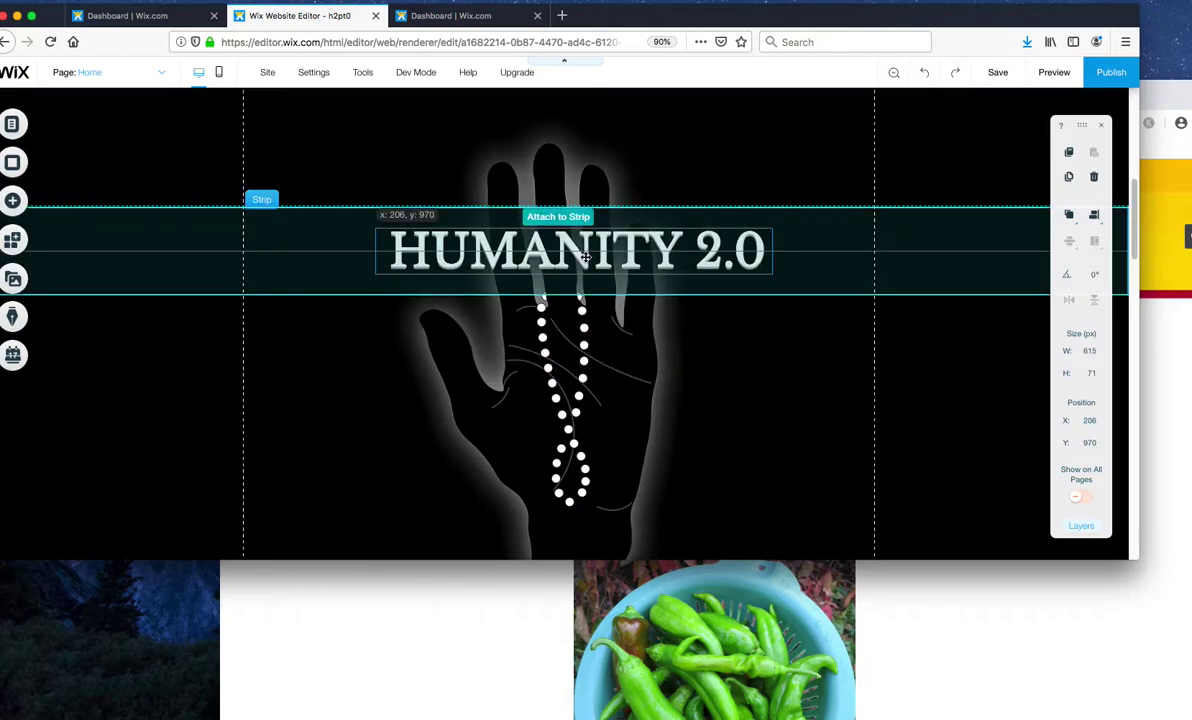
{"action": "left_click", "coordinate": [559, 292]}
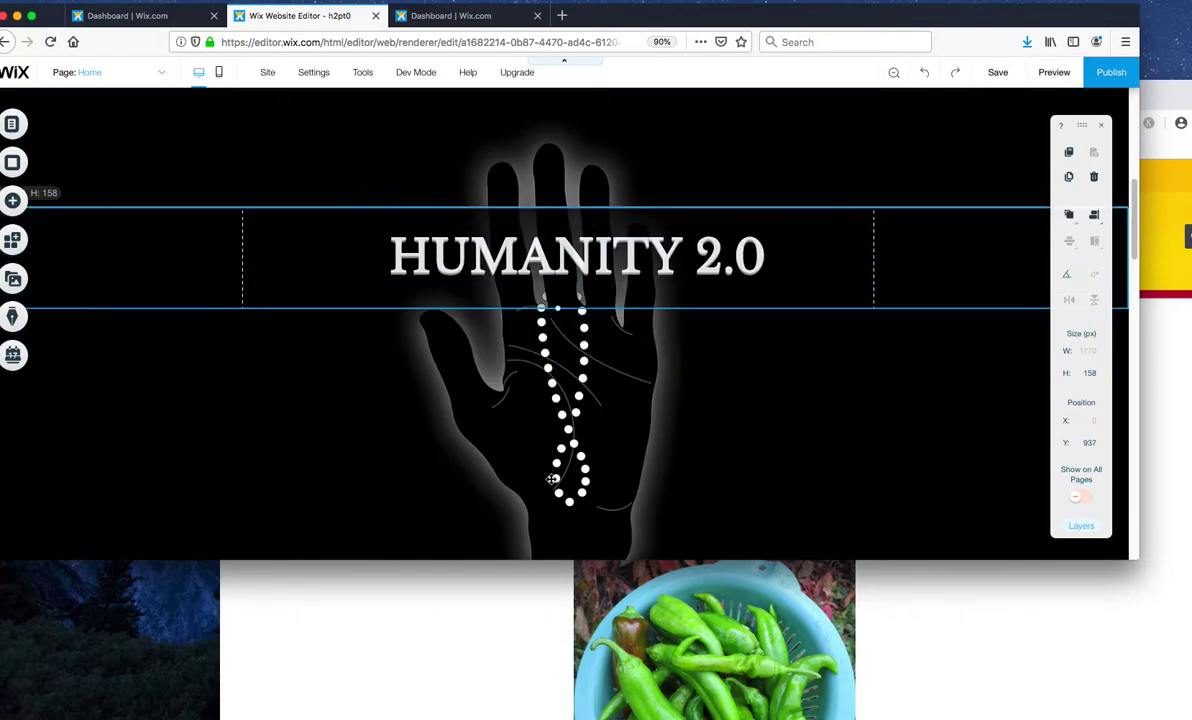
{"action": "left_click_drag", "start_coordinate": [559, 292], "coordinate": [560, 486]}
Step: Centre the HUMANITY 2.0 title vertically inside the strip
{"action": "left_click", "coordinate": [551, 266]}
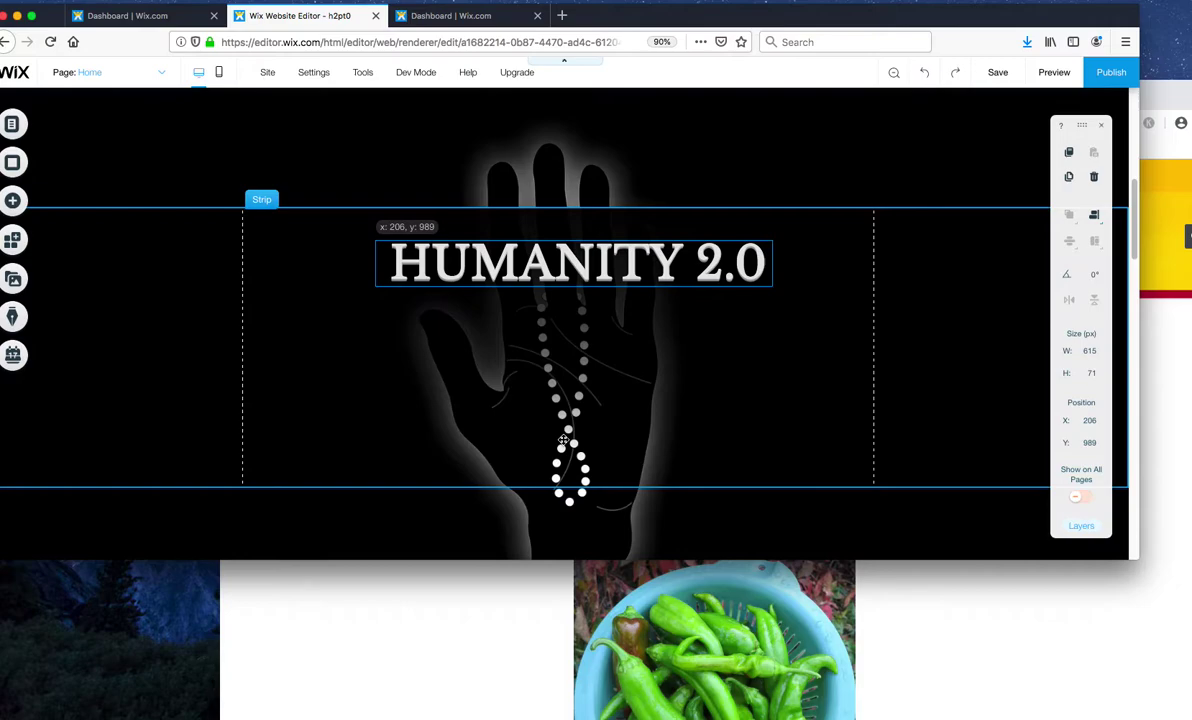
{"action": "left_click_drag", "start_coordinate": [551, 266], "coordinate": [557, 386]}
{"action": "left_click", "coordinate": [505, 282]}
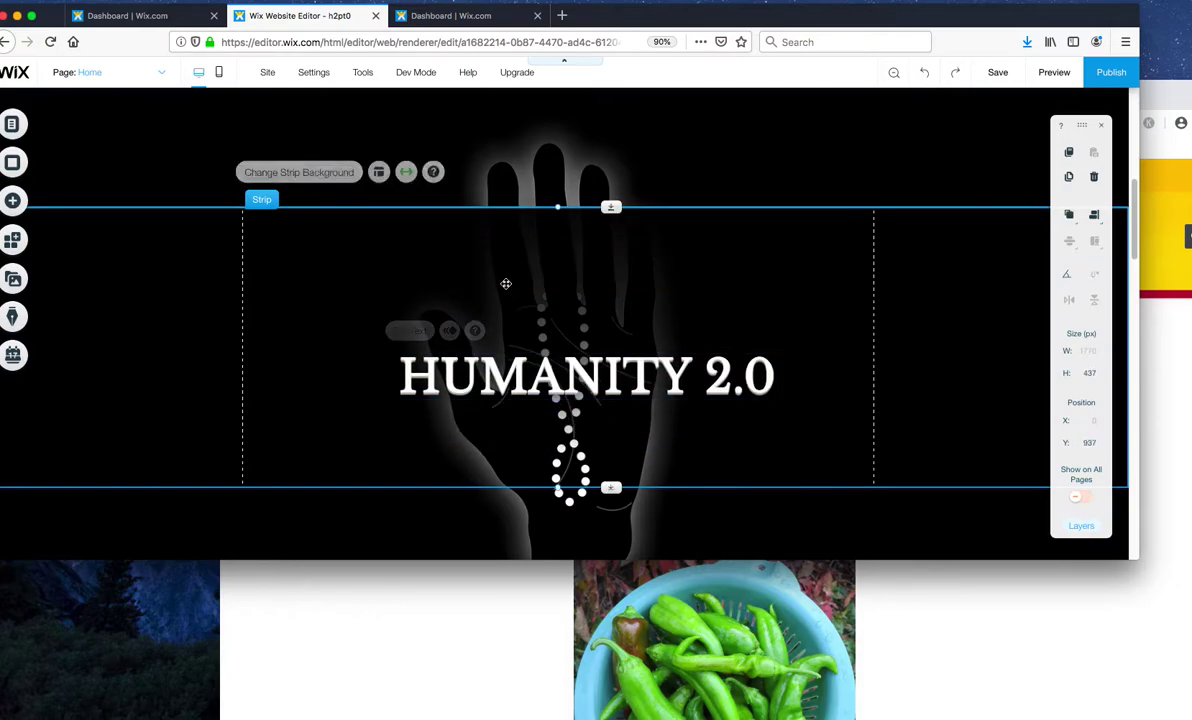
{"action": "left_click", "coordinate": [318, 174]}
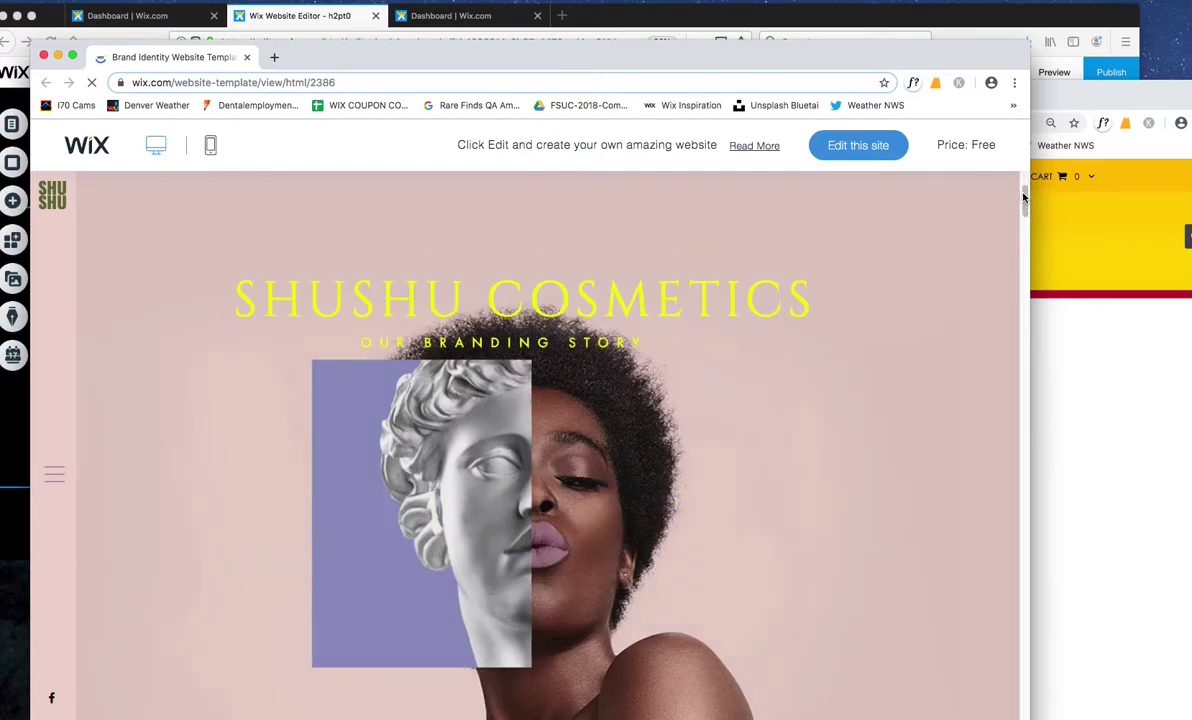
Step: Dismiss the Shushu Cosmetics template pop-up and scroll its preview to watch the Reveal effect
{"action": "mouse_move", "coordinate": [1024, 191]}
{"action": "left_mouse_down"}
{"action": "mouse_move", "coordinate": [1022, 232]}
{"action": "mouse_move", "coordinate": [1020, 205]}
{"action": "left_mouse_up"}
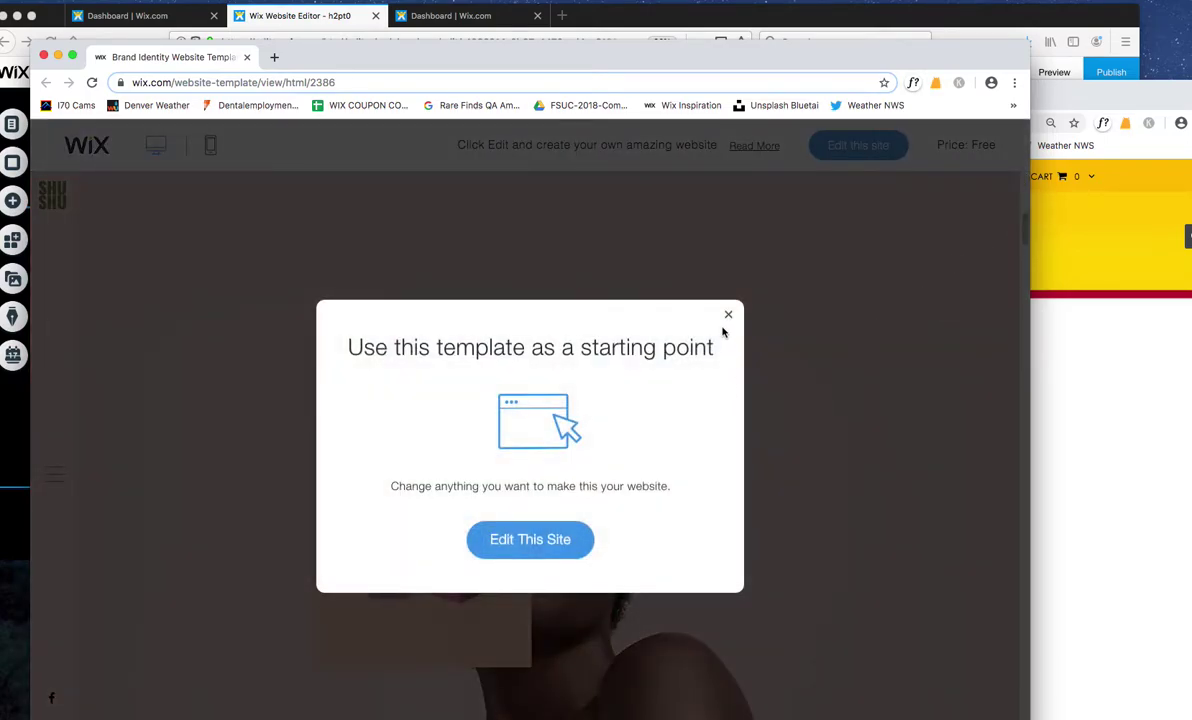
{"action": "left_click", "coordinate": [728, 315]}
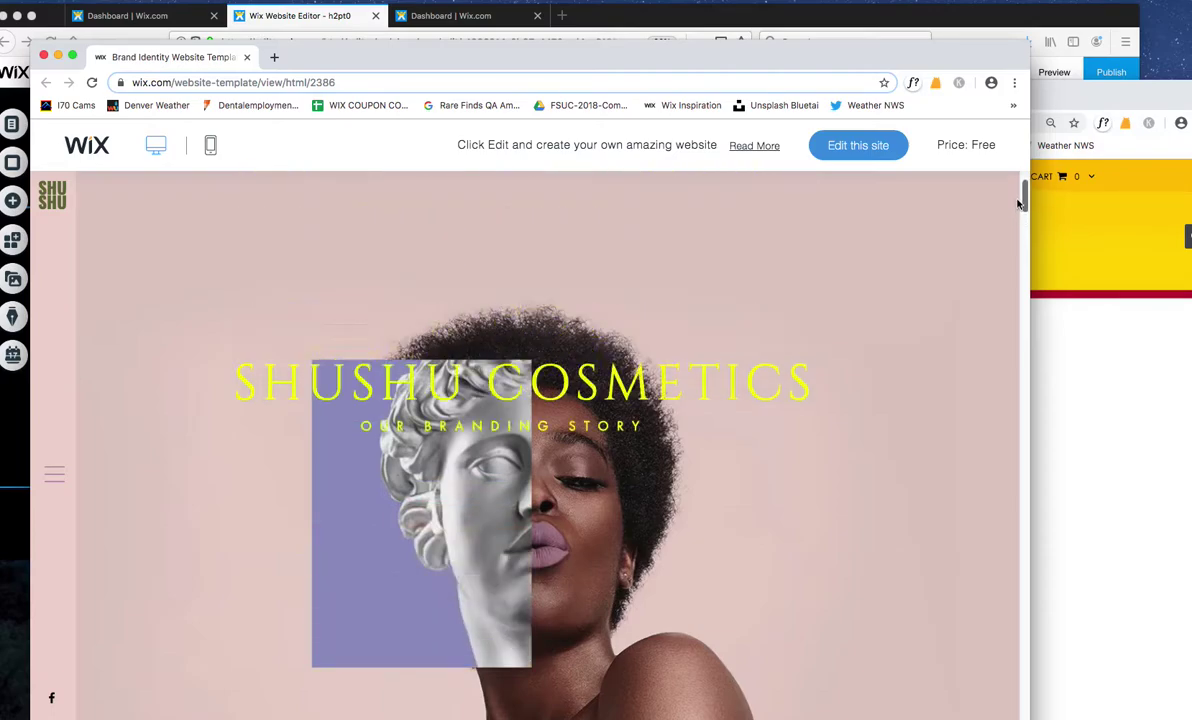
{"action": "scroll", "coordinate": [1008, 215], "scroll_direction": "down", "scroll_amount": 3}
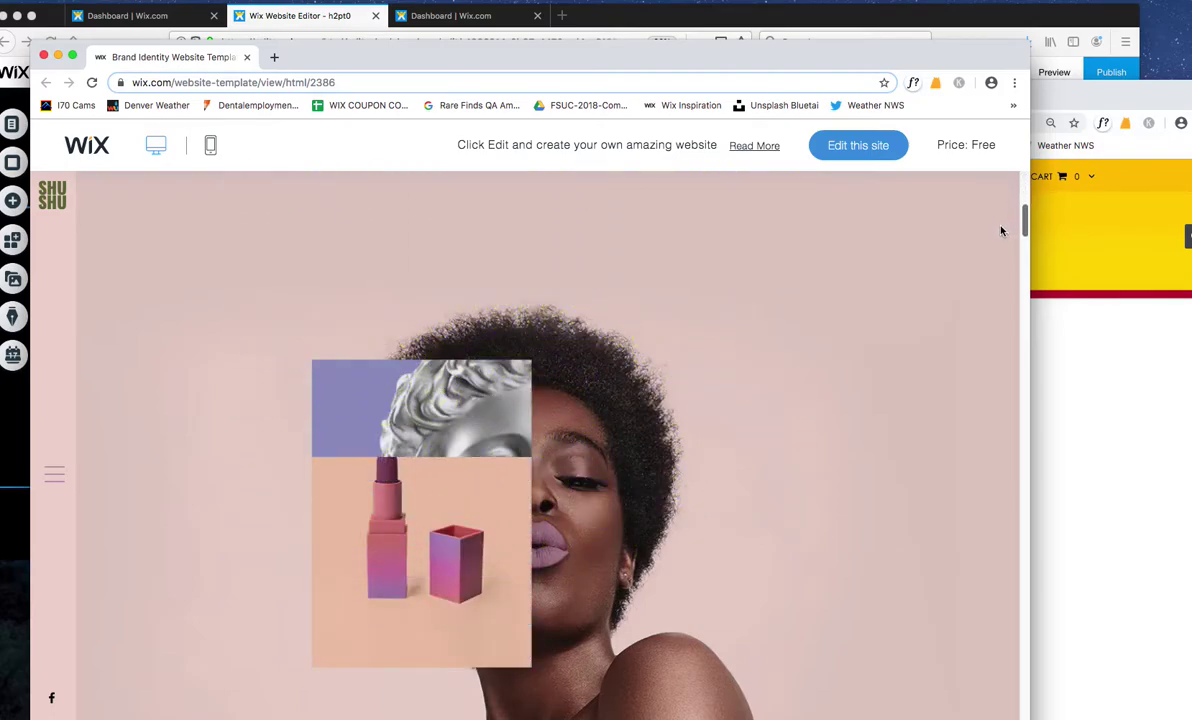
{"action": "scroll", "coordinate": [1002, 220], "scroll_direction": "up", "scroll_amount": 3}
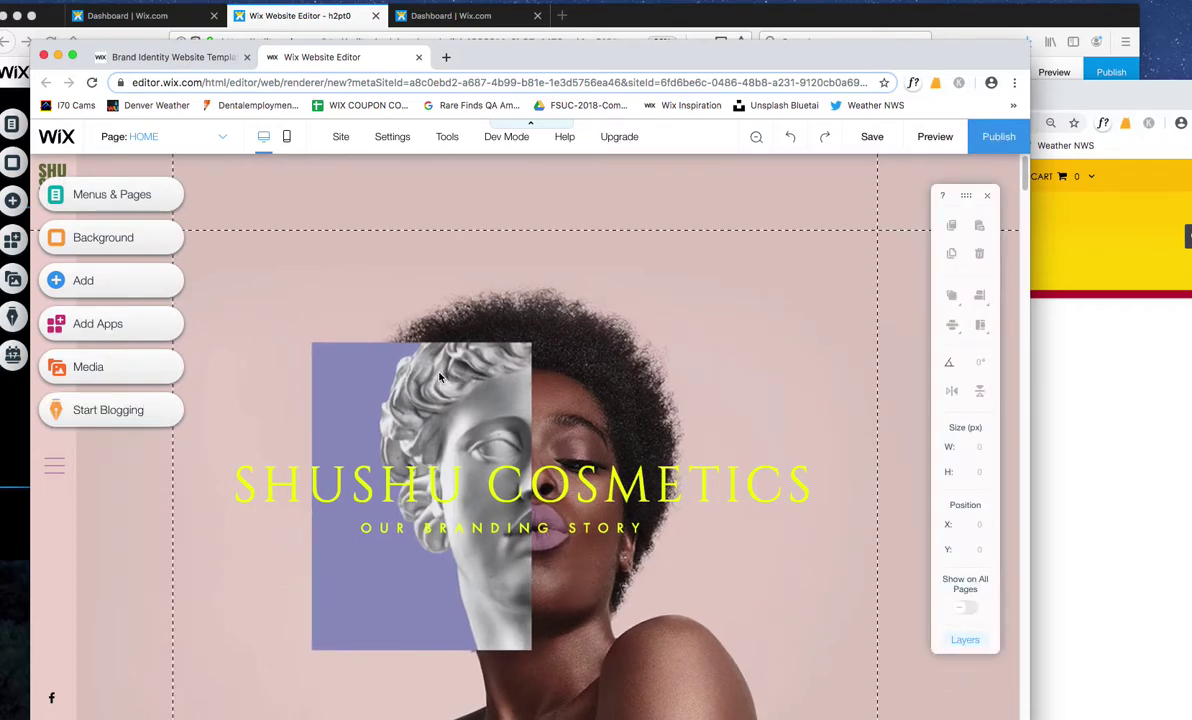
Step: Select the Shushu hero strip on the canvas
{"action": "left_click", "coordinate": [441, 411]}
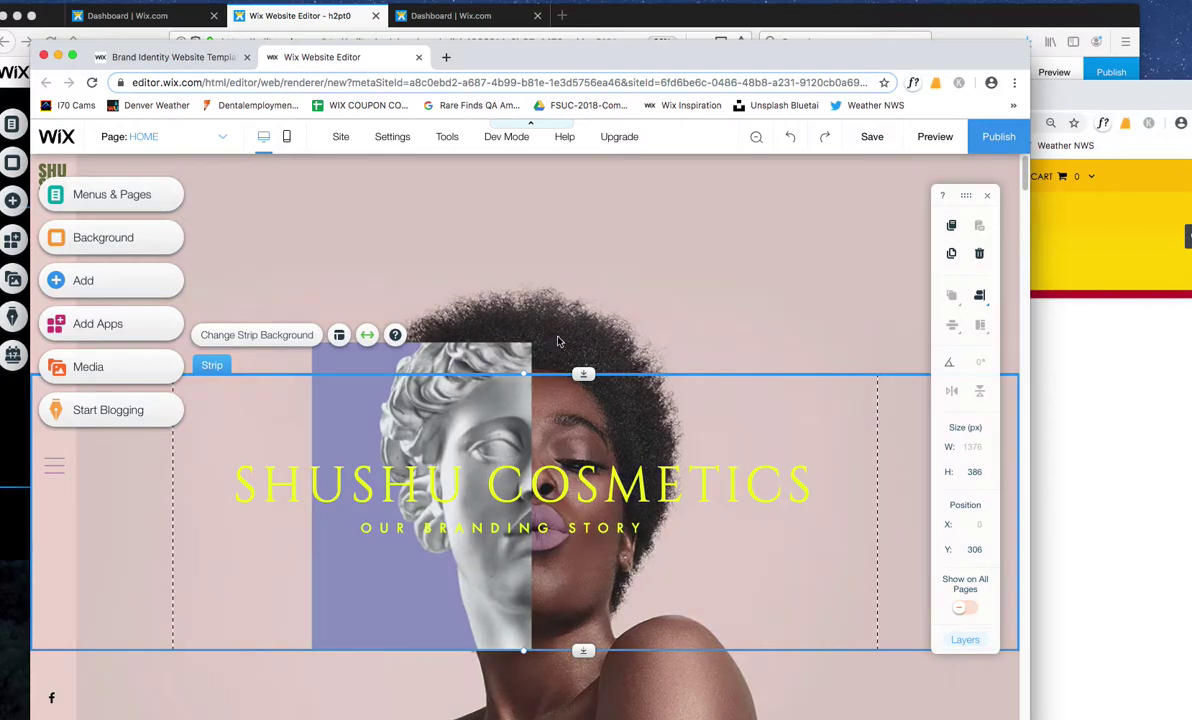
{"action": "left_click", "coordinate": [558, 338]}
{"action": "left_click", "coordinate": [532, 383]}
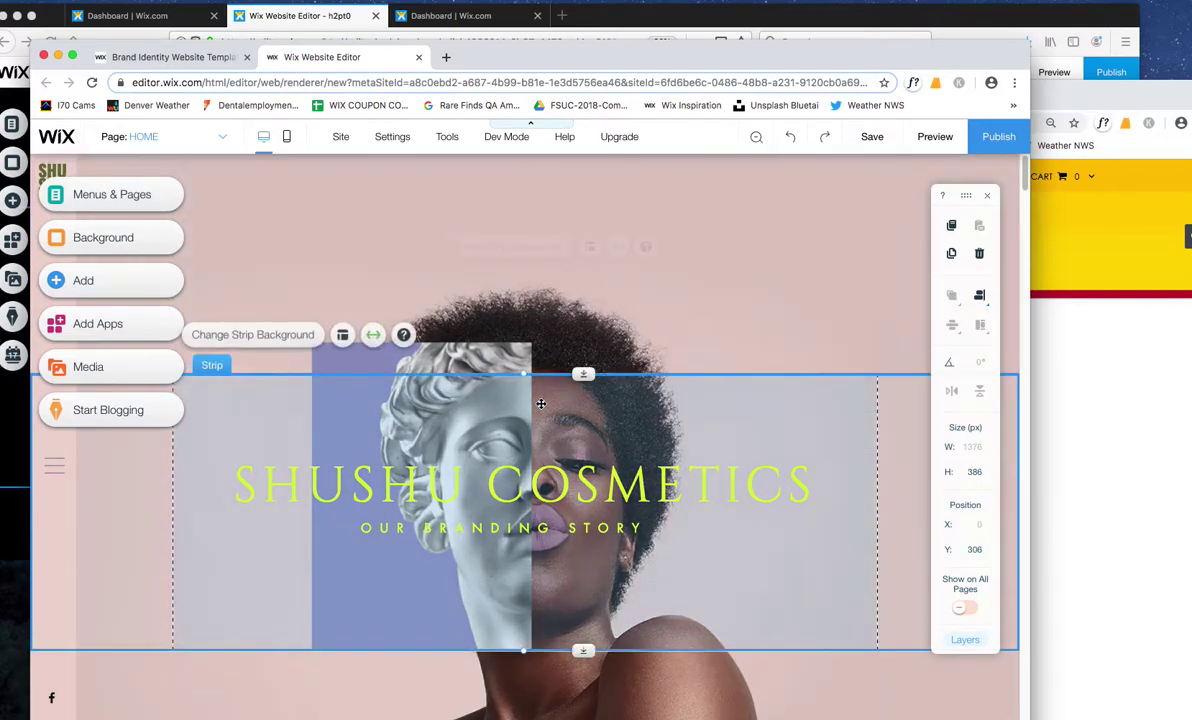
{"action": "left_click", "coordinate": [499, 356]}
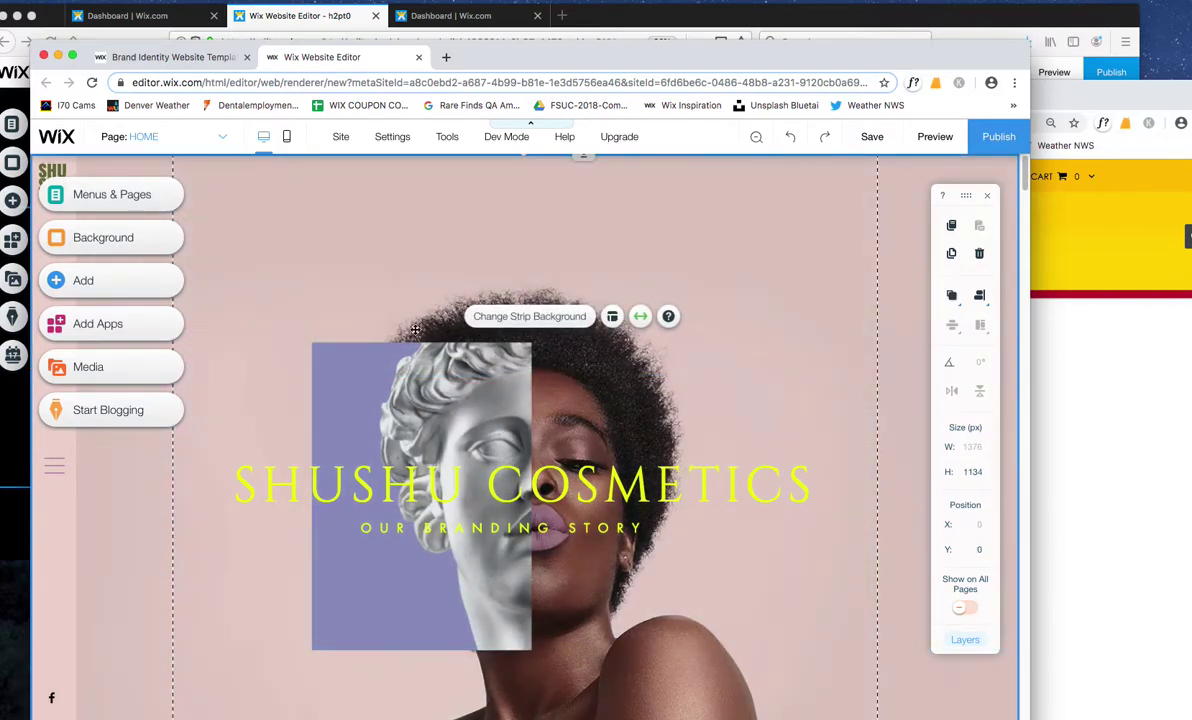
{"action": "mouse_move", "coordinate": [415, 330]}
{"action": "left_mouse_down"}
{"action": "mouse_move", "coordinate": [414, 268]}
{"action": "mouse_move", "coordinate": [255, 199]}
{"action": "left_mouse_up"}
{"action": "left_click", "coordinate": [459, 351]}
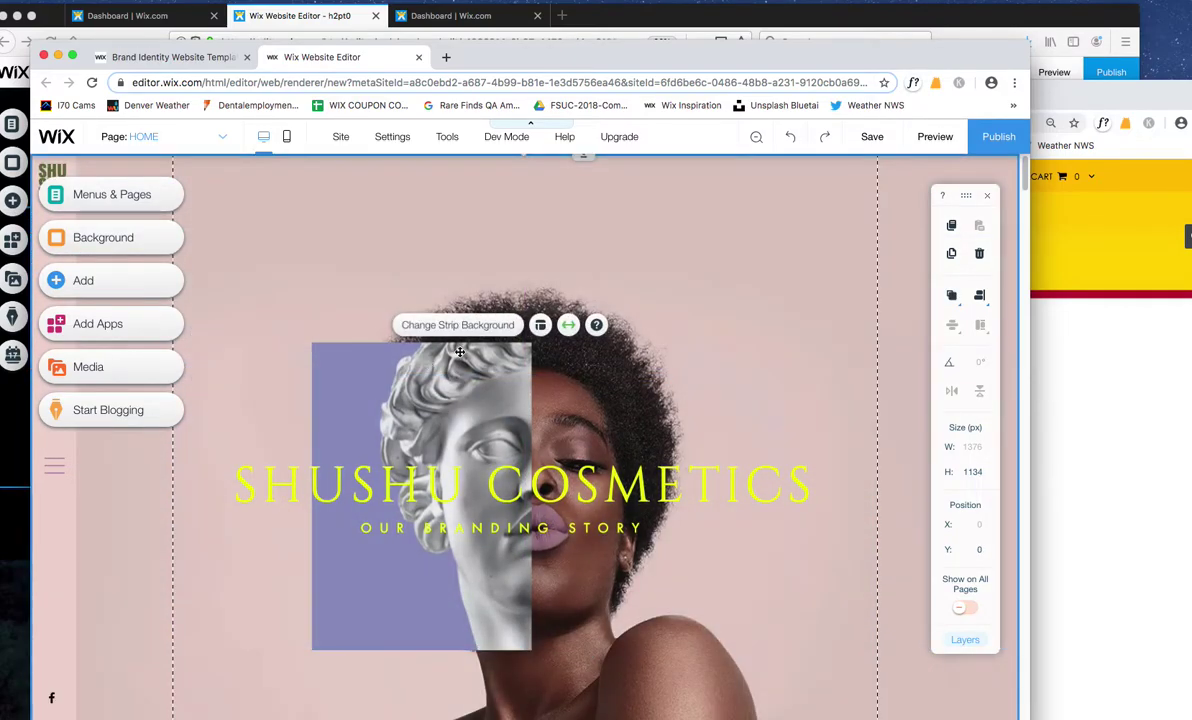
Step: Open the hero strip's background image settings: 90% opacity, Reveal scroll effect
{"action": "left_click", "coordinate": [521, 523]}
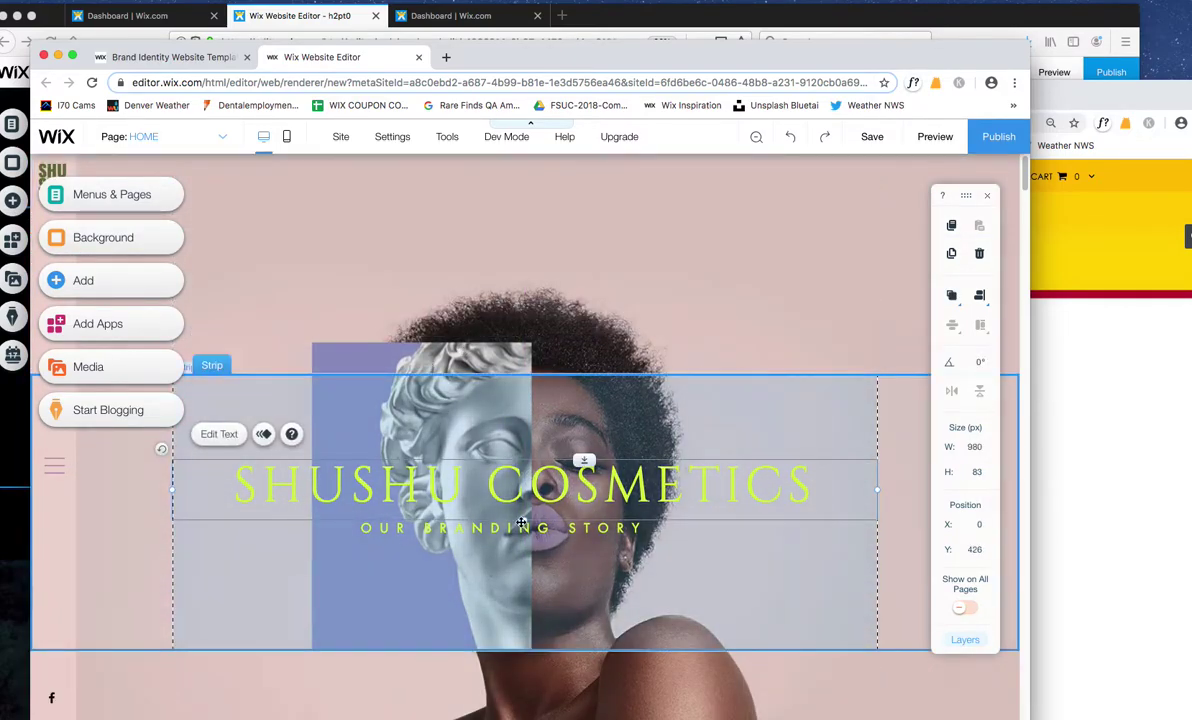
{"action": "left_click", "coordinate": [300, 360]}
{"action": "left_click", "coordinate": [465, 360]}
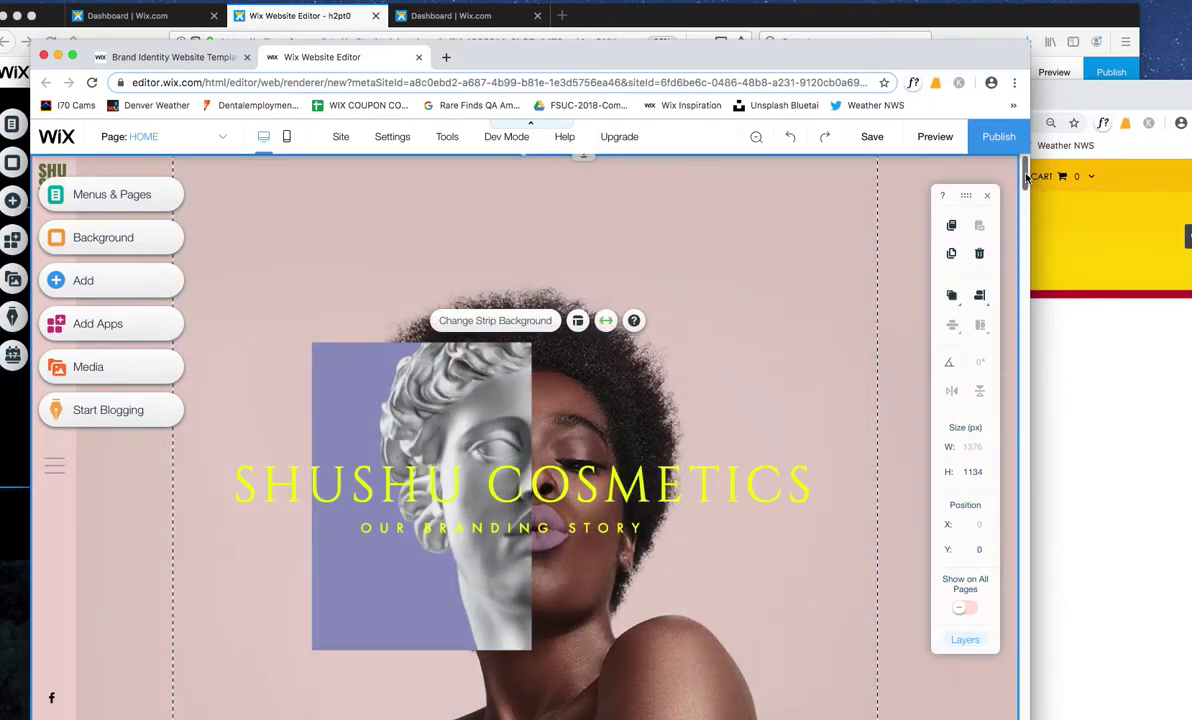
{"action": "scroll", "coordinate": [1025, 176], "scroll_direction": "down", "scroll_amount": 5}
{"action": "scroll", "coordinate": [1020, 166], "scroll_direction": "up", "scroll_amount": 5}
{"action": "left_click", "coordinate": [539, 330]}
{"action": "left_click", "coordinate": [815, 300]}
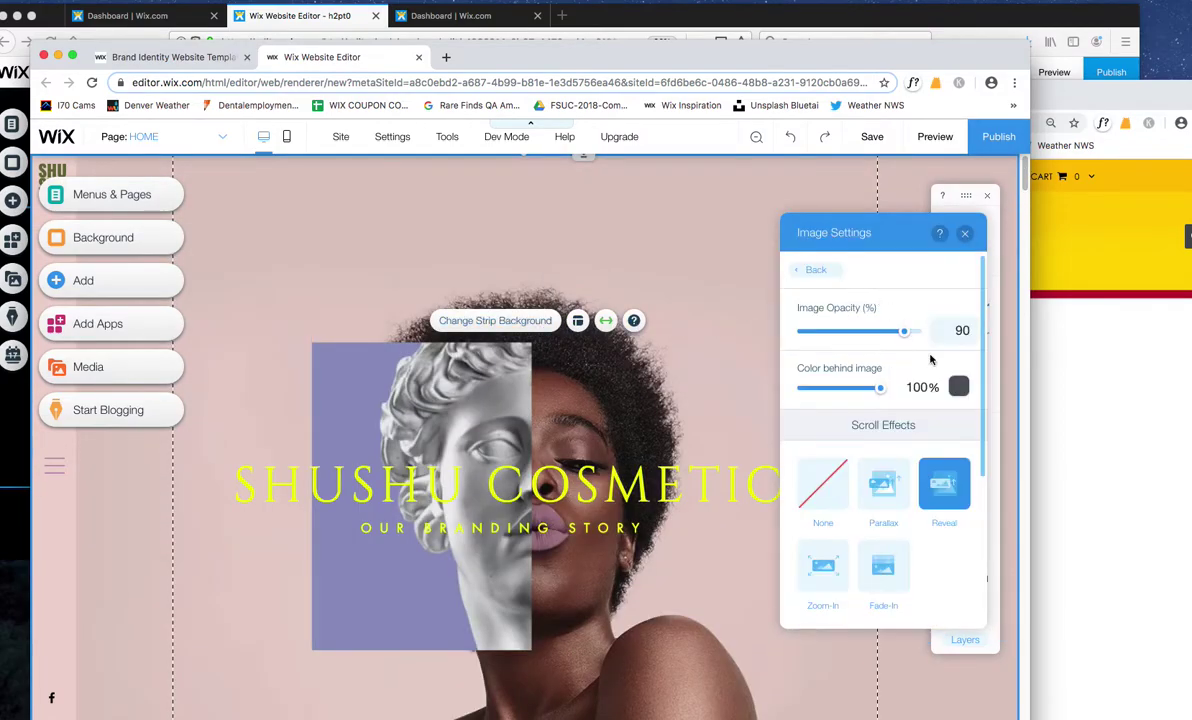
Step: Close the hero's image settings and scroll through the Shushu page strips
{"action": "left_click", "coordinate": [965, 233]}
{"action": "scroll", "coordinate": [1015, 225], "scroll_direction": "down", "scroll_amount": 10}
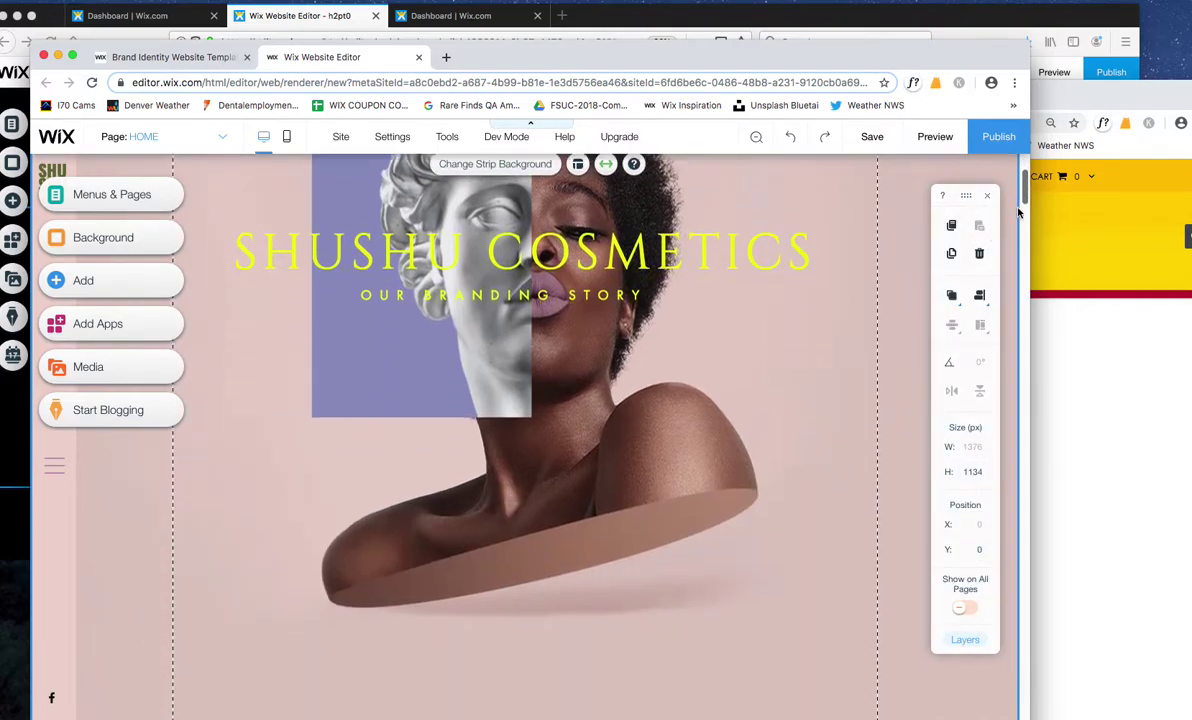
{"action": "scroll", "coordinate": [1008, 238], "scroll_direction": "down", "scroll_amount": 3}
{"action": "scroll", "coordinate": [1005, 242], "scroll_direction": "down", "scroll_amount": 1}
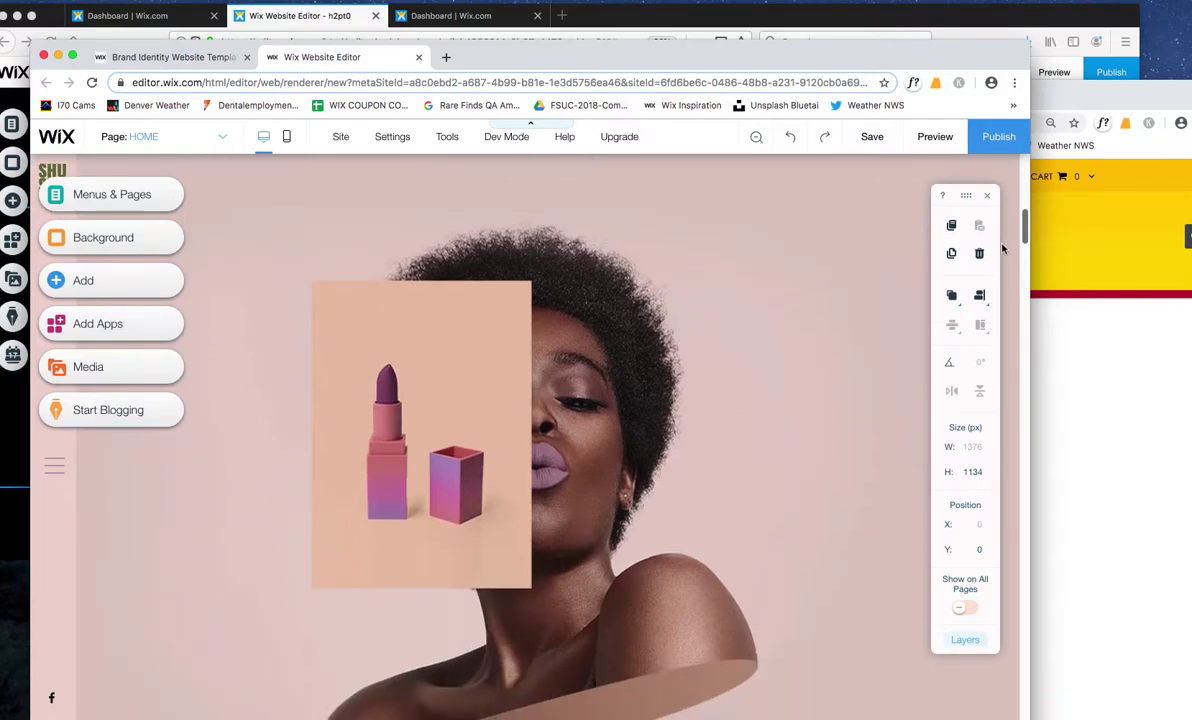
{"action": "scroll", "coordinate": [1003, 245], "scroll_direction": "up", "scroll_amount": 1}
{"action": "scroll", "coordinate": [1000, 248], "scroll_direction": "down", "scroll_amount": 1}
{"action": "scroll", "coordinate": [1000, 240], "scroll_direction": "up", "scroll_amount": 1}
{"action": "scroll", "coordinate": [999, 230], "scroll_direction": "up", "scroll_amount": 4}
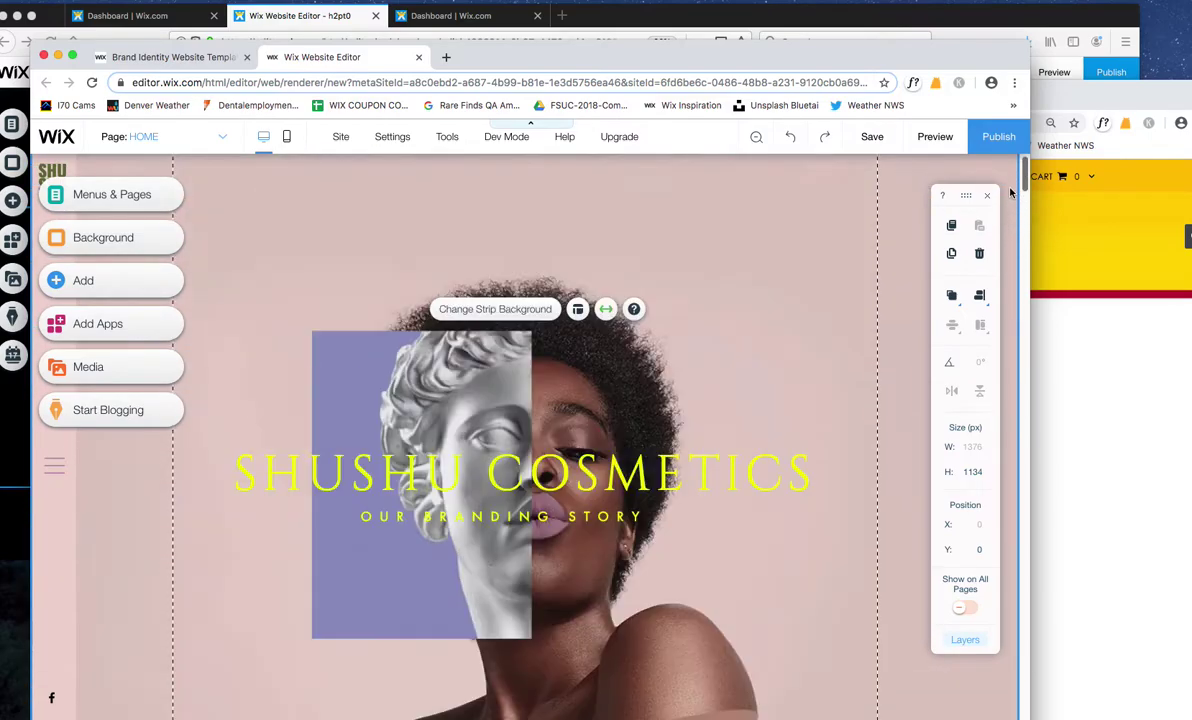
{"action": "scroll", "coordinate": [997, 212], "scroll_direction": "up", "scroll_amount": 3}
{"action": "scroll", "coordinate": [960, 230], "scroll_direction": "up", "scroll_amount": 3}
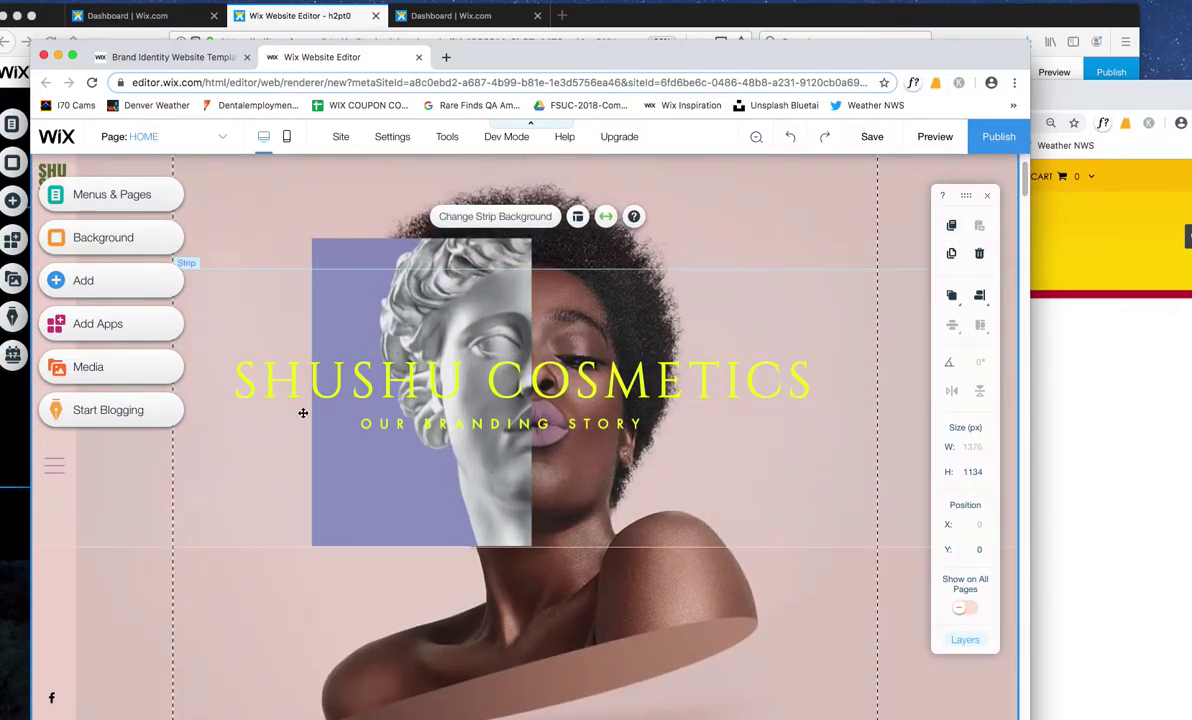
{"action": "left_click", "coordinate": [440, 430]}
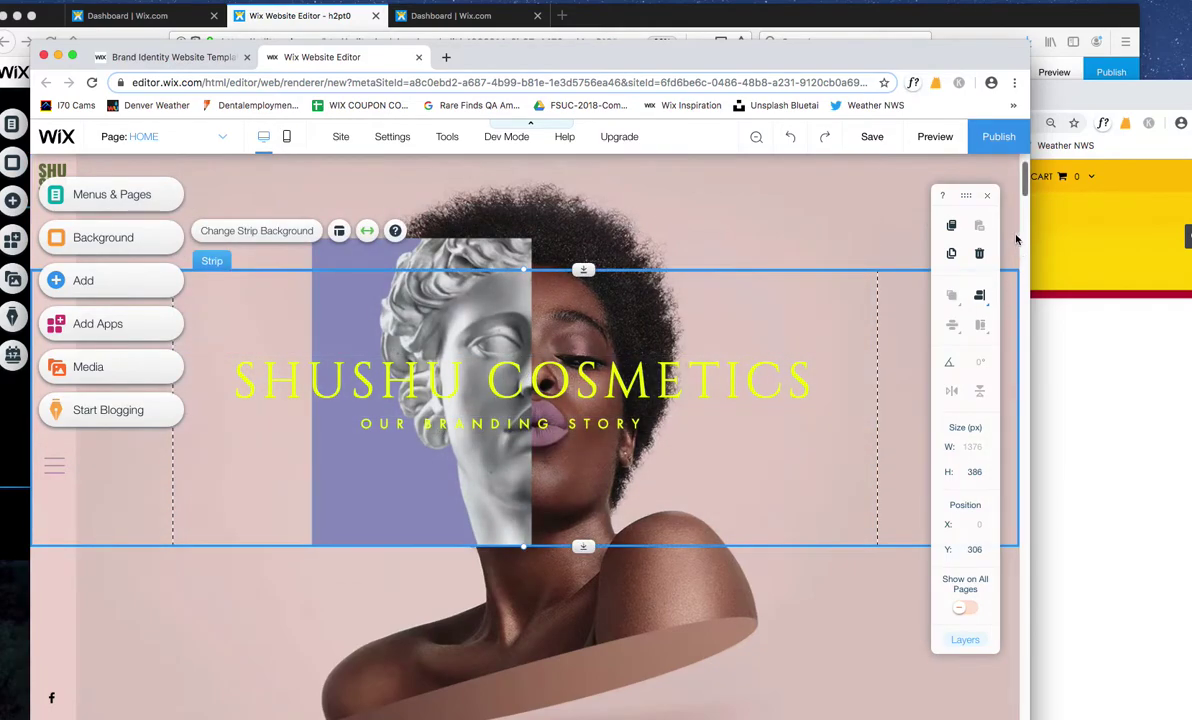
Step: Select the 1134-px strip with the lipstick and portrait imagery
{"action": "left_click_drag", "start_coordinate": [1024, 197], "coordinate": [1005, 235]}
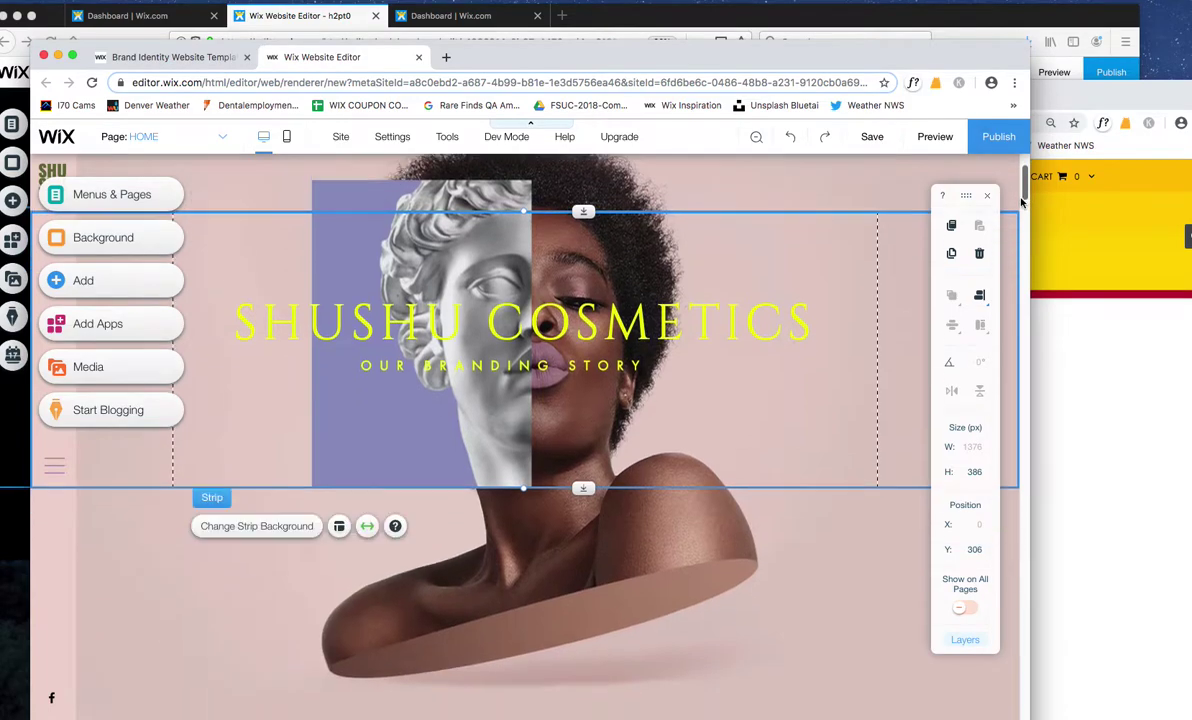
{"action": "scroll", "coordinate": [573, 366], "scroll_direction": "down", "scroll_amount": 5}
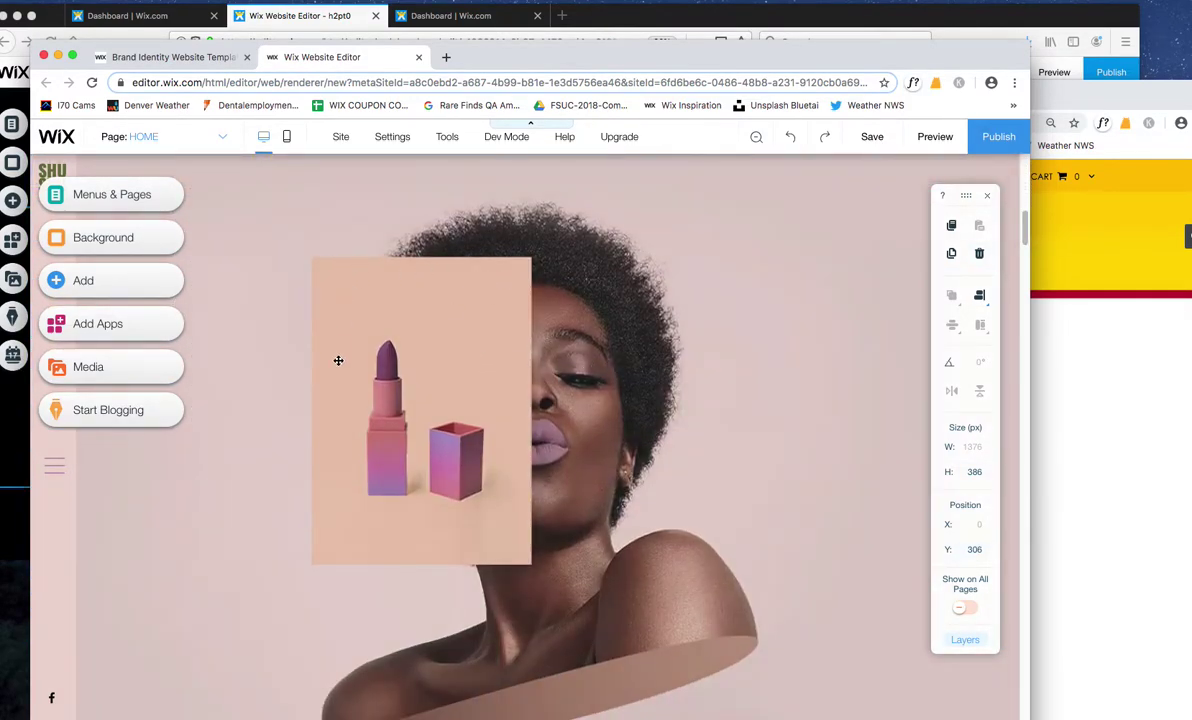
{"action": "left_click", "coordinate": [641, 374]}
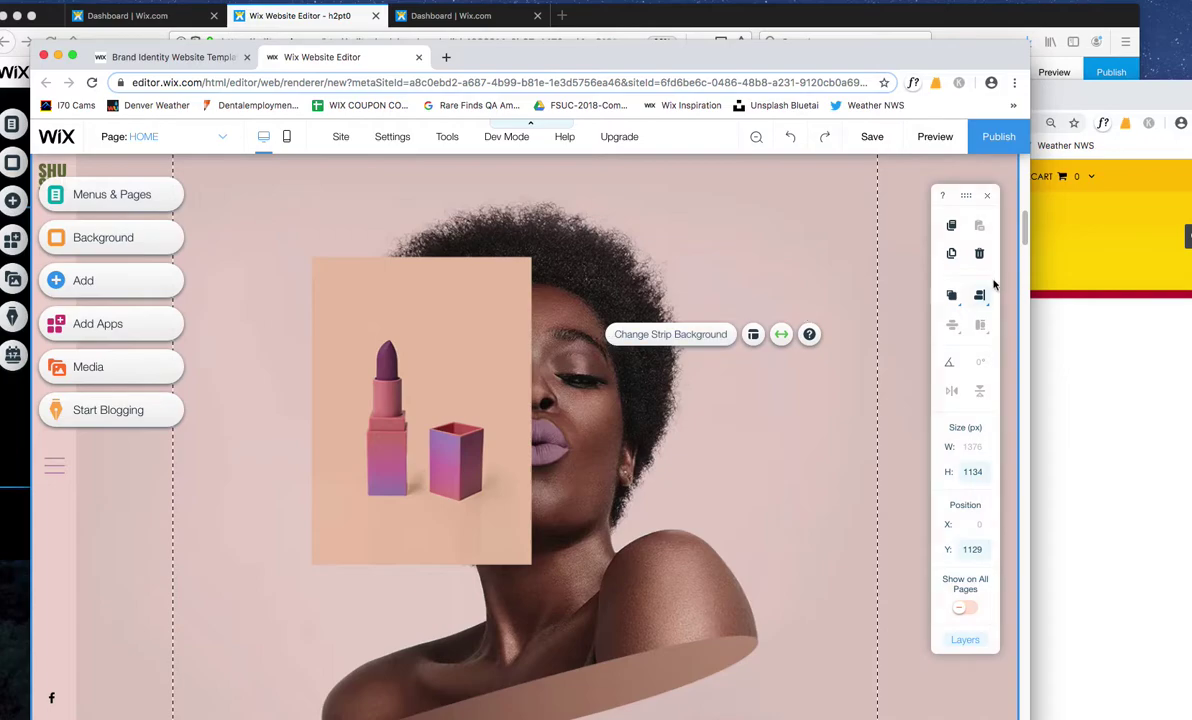
{"action": "scroll", "coordinate": [833, 380], "scroll_direction": "up", "scroll_amount": 3}
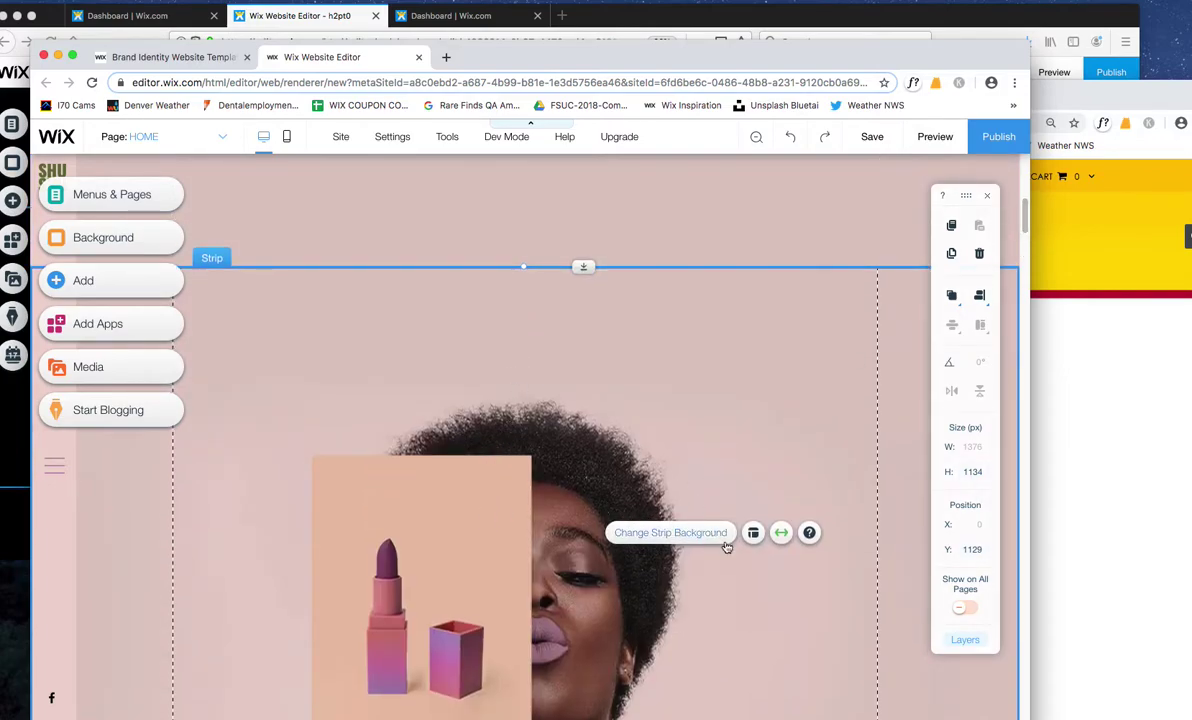
{"action": "left_click", "coordinate": [692, 533]}
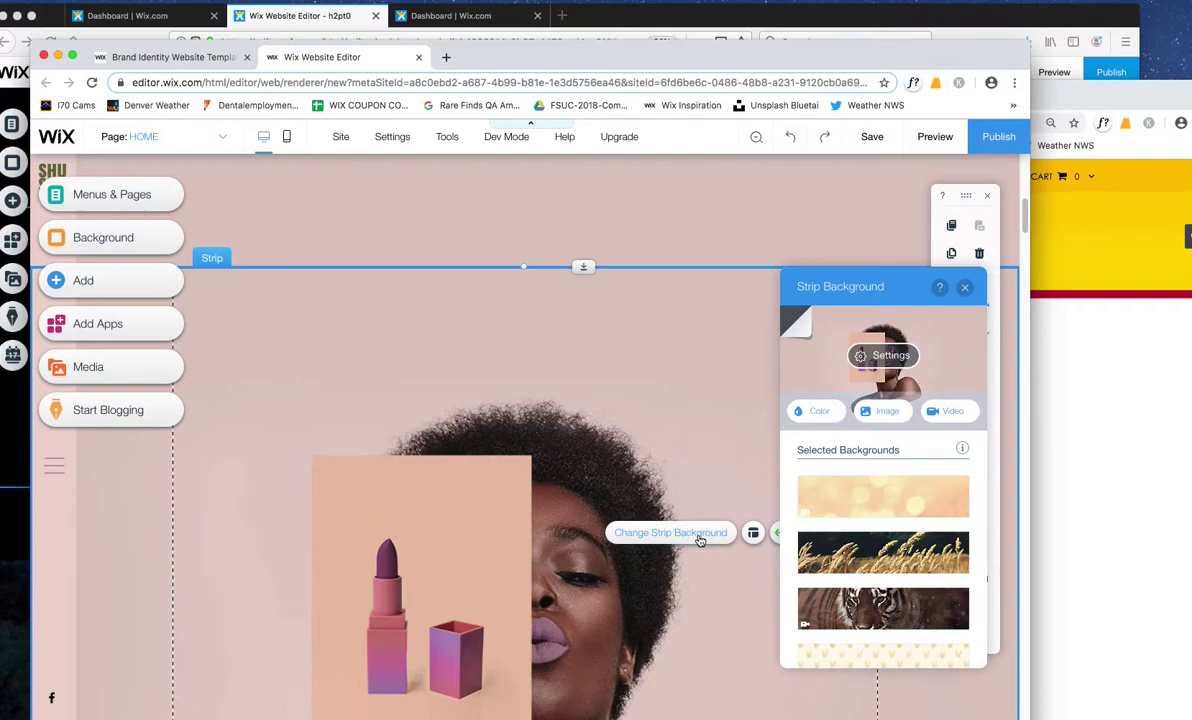
{"action": "left_click", "coordinate": [884, 357]}
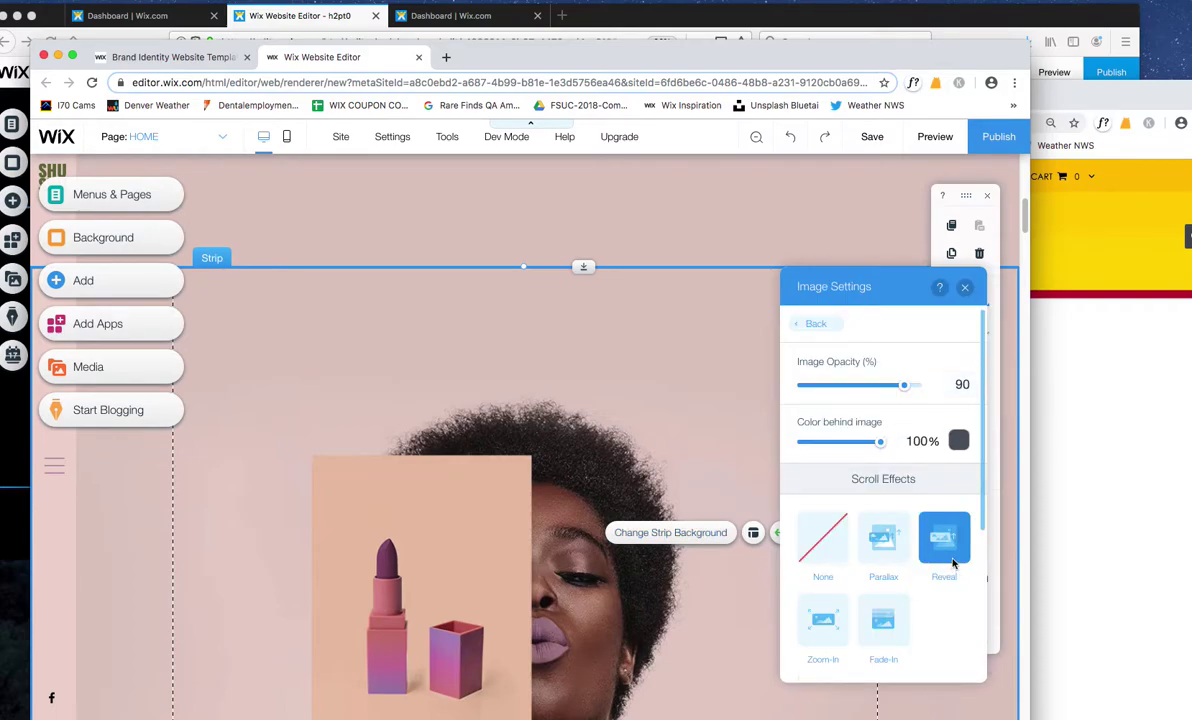
{"action": "left_click", "coordinate": [998, 137]}
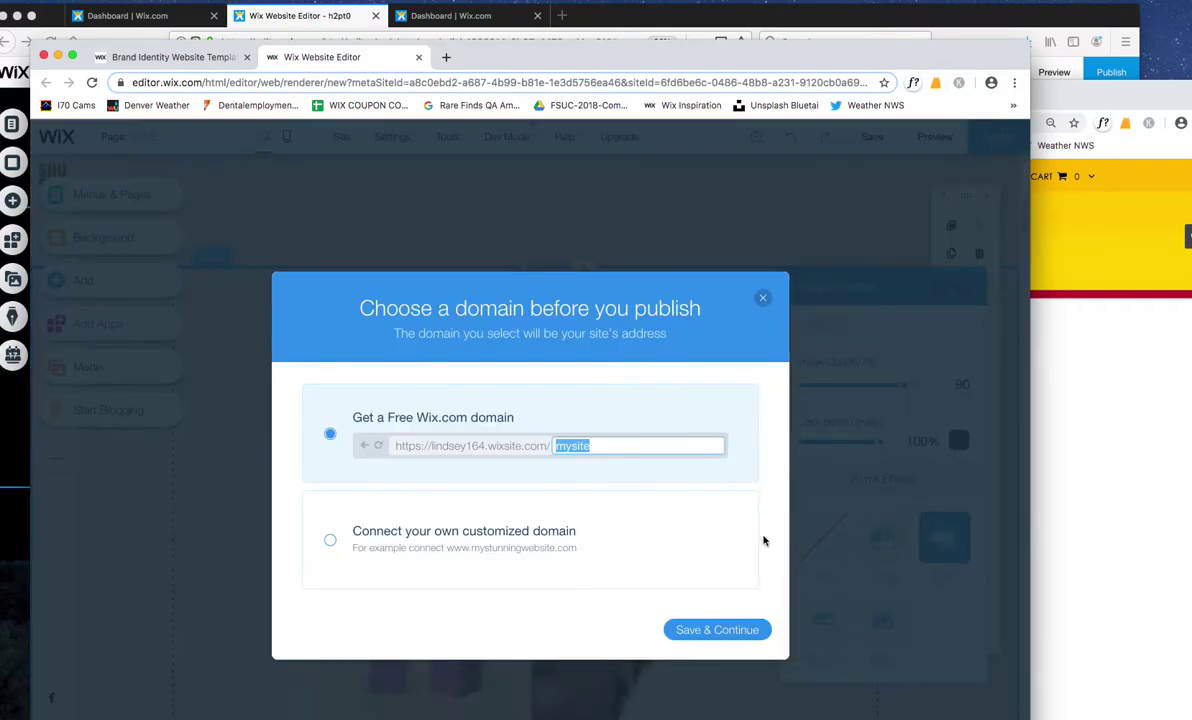
{"action": "left_click", "coordinate": [763, 298]}
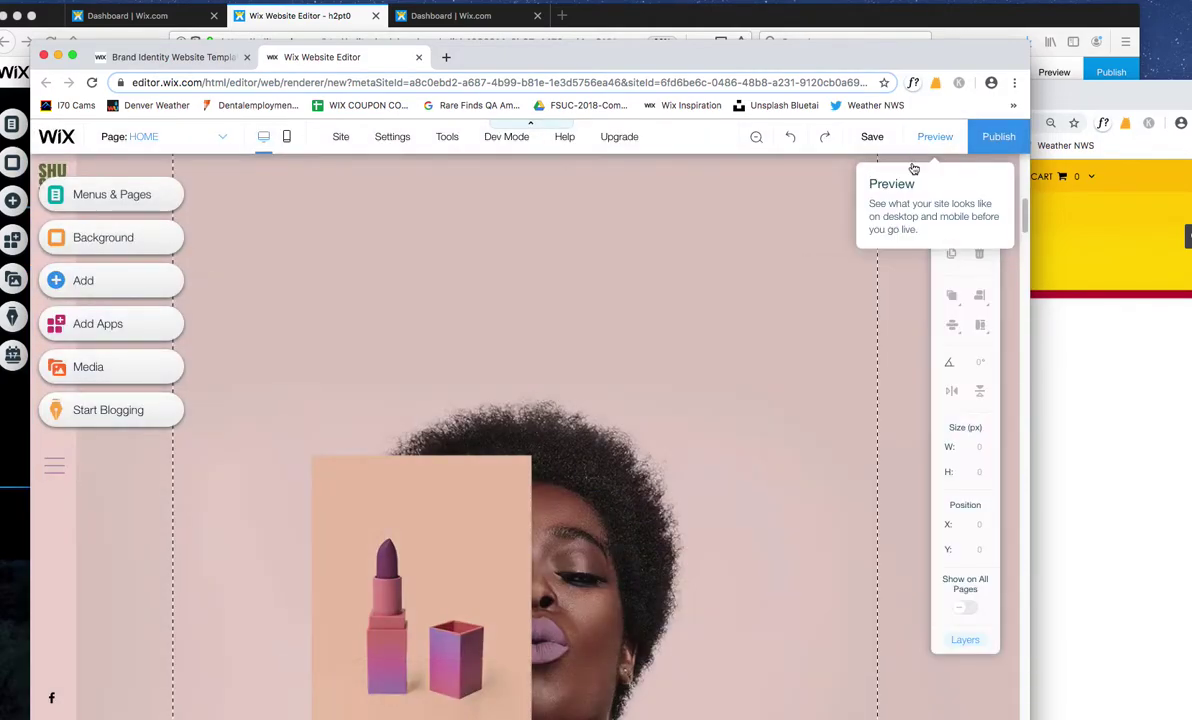
{"action": "left_click", "coordinate": [938, 138]}
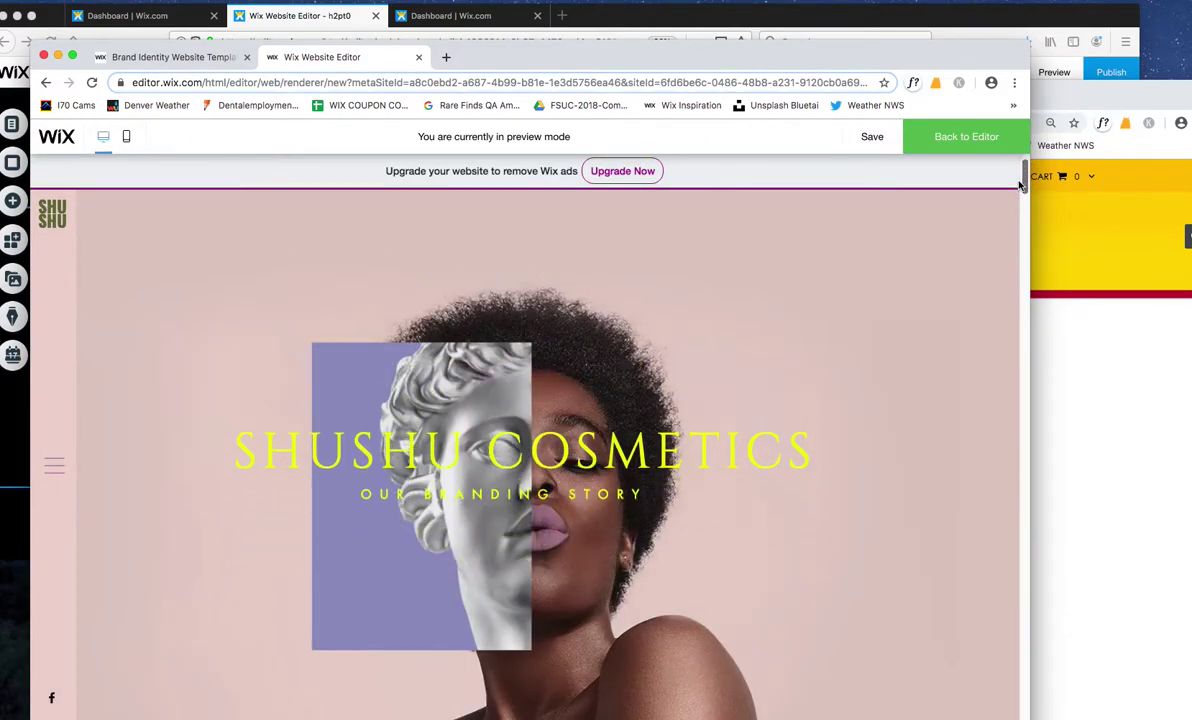
{"action": "left_click_drag", "start_coordinate": [1021, 185], "coordinate": [1011, 208]}
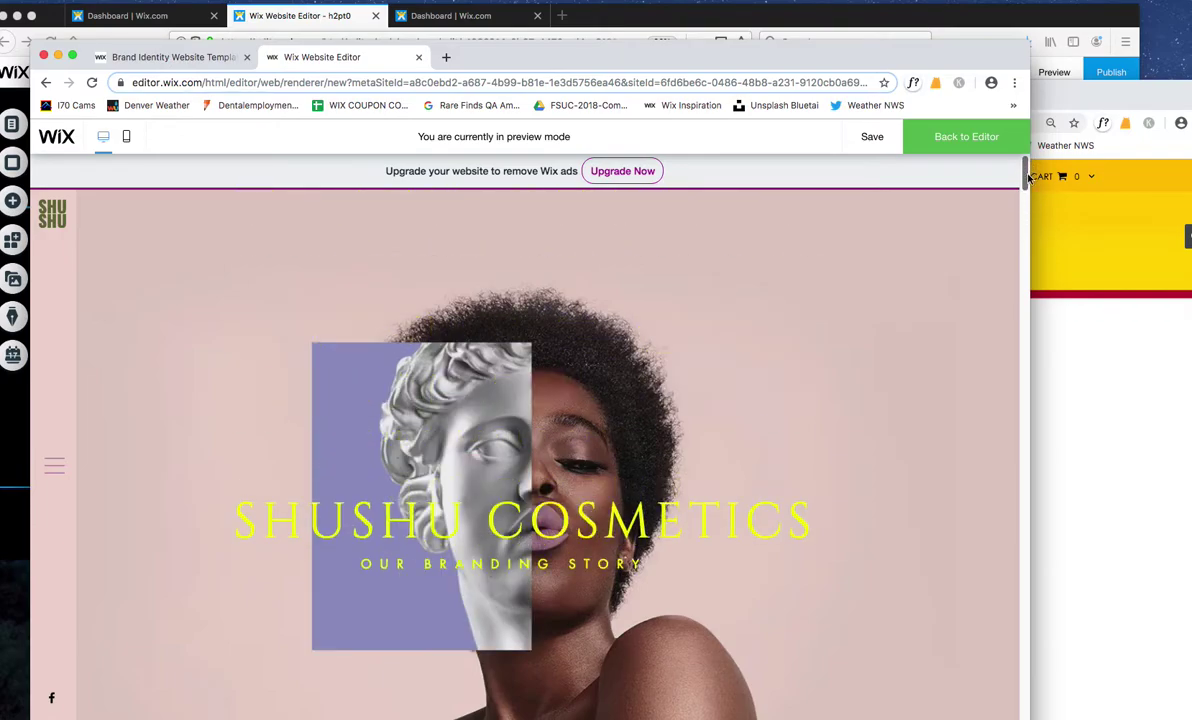
{"action": "left_click_drag", "start_coordinate": [1024, 185], "coordinate": [1025, 175]}
{"action": "left_click", "coordinate": [950, 137]}
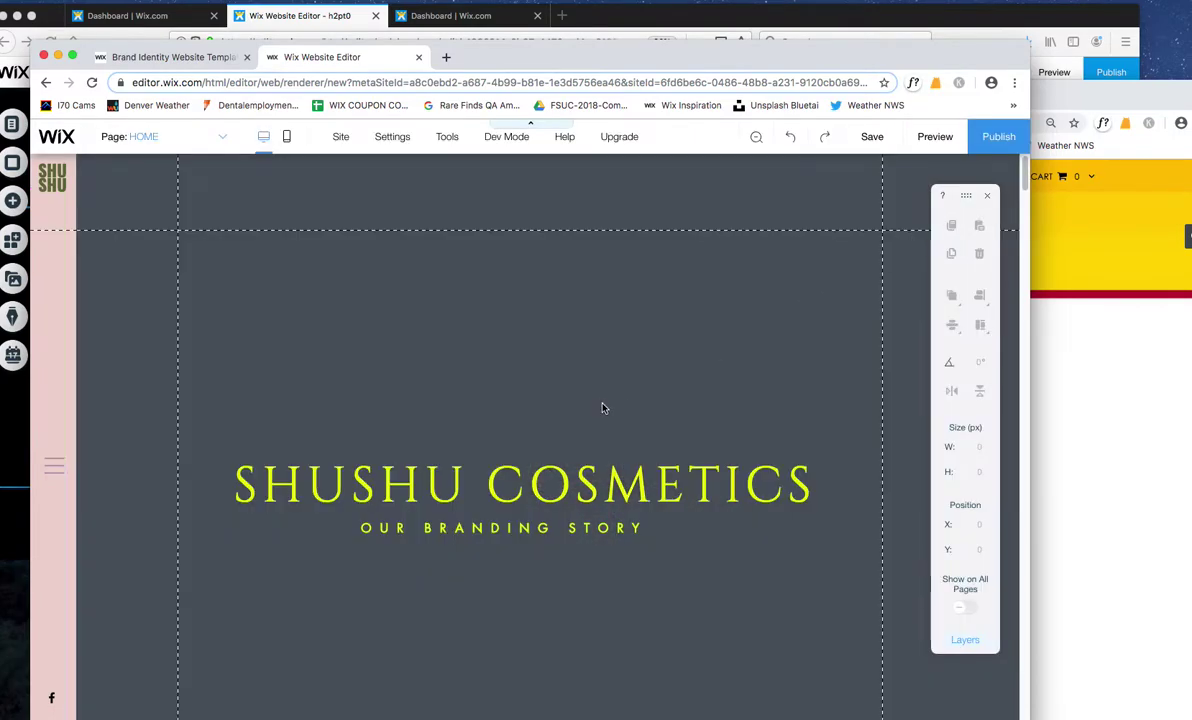
{"action": "left_click", "coordinate": [601, 400]}
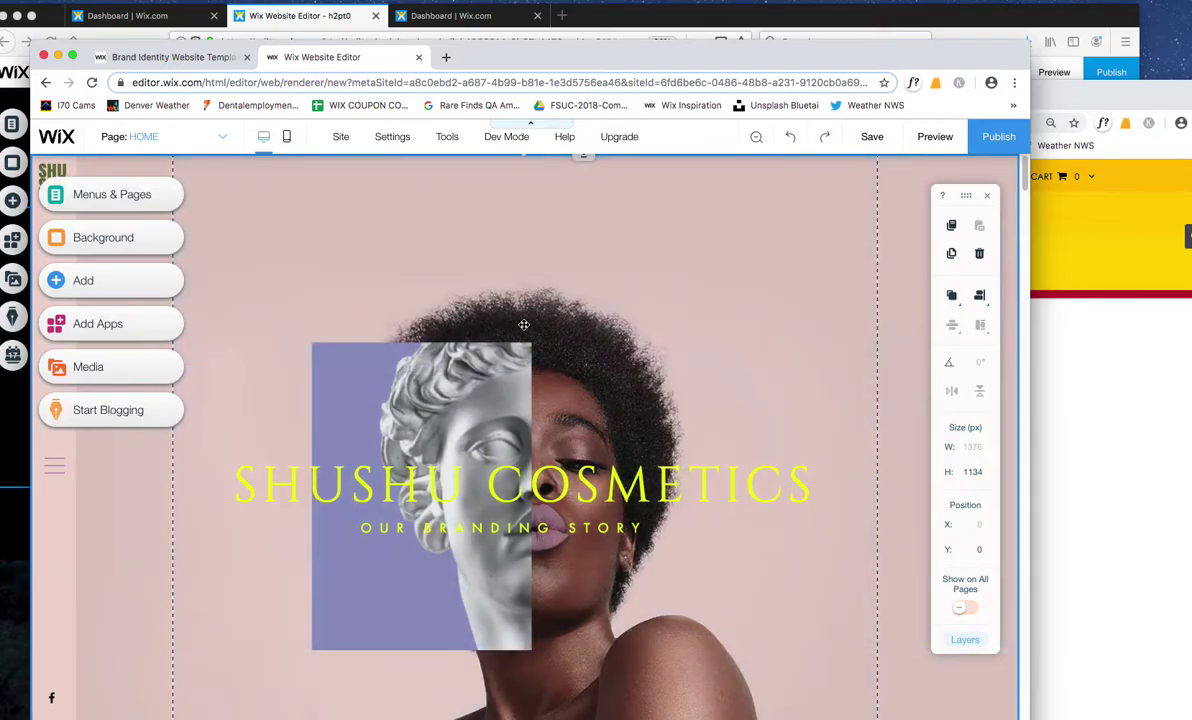
{"action": "left_click", "coordinate": [143, 249]}
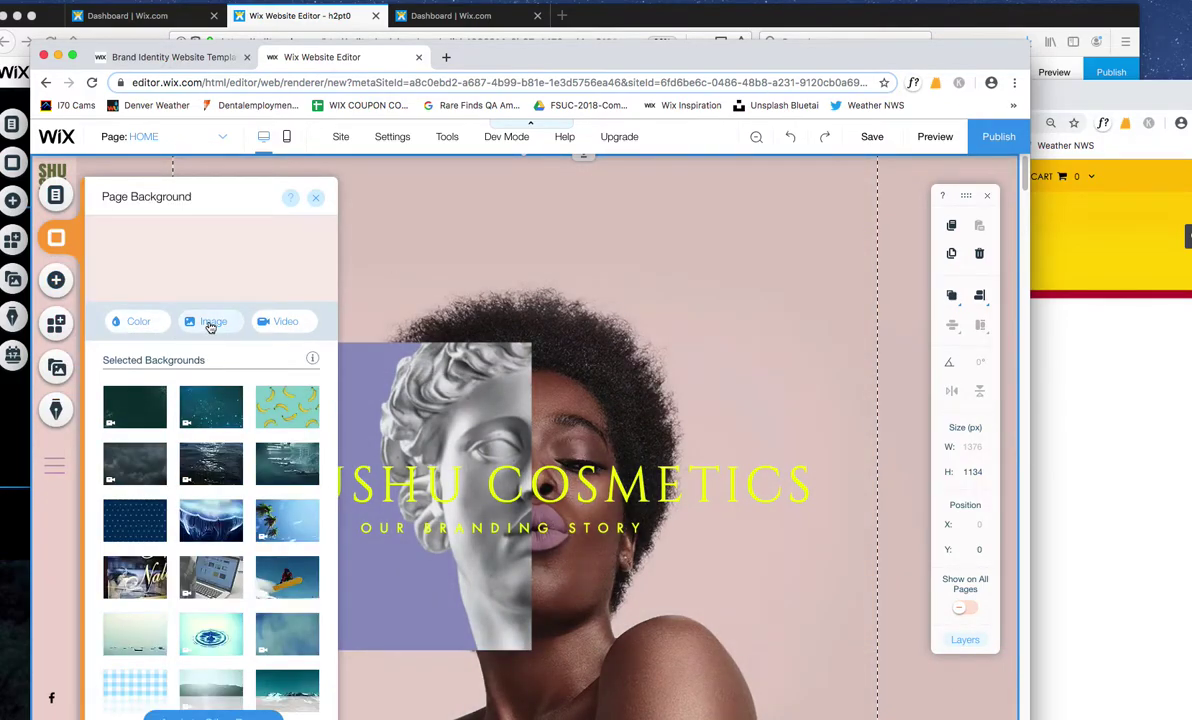
{"action": "left_click", "coordinate": [210, 327]}
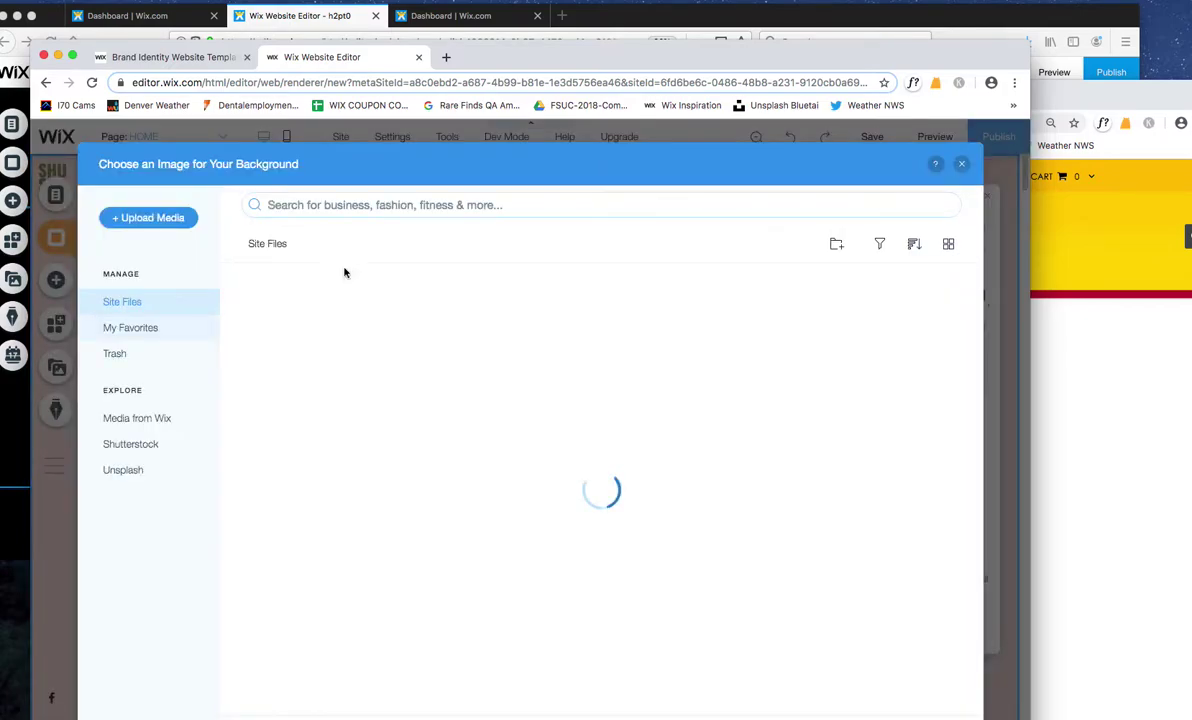
{"action": "left_click", "coordinate": [964, 165]}
{"action": "left_click", "coordinate": [650, 226]}
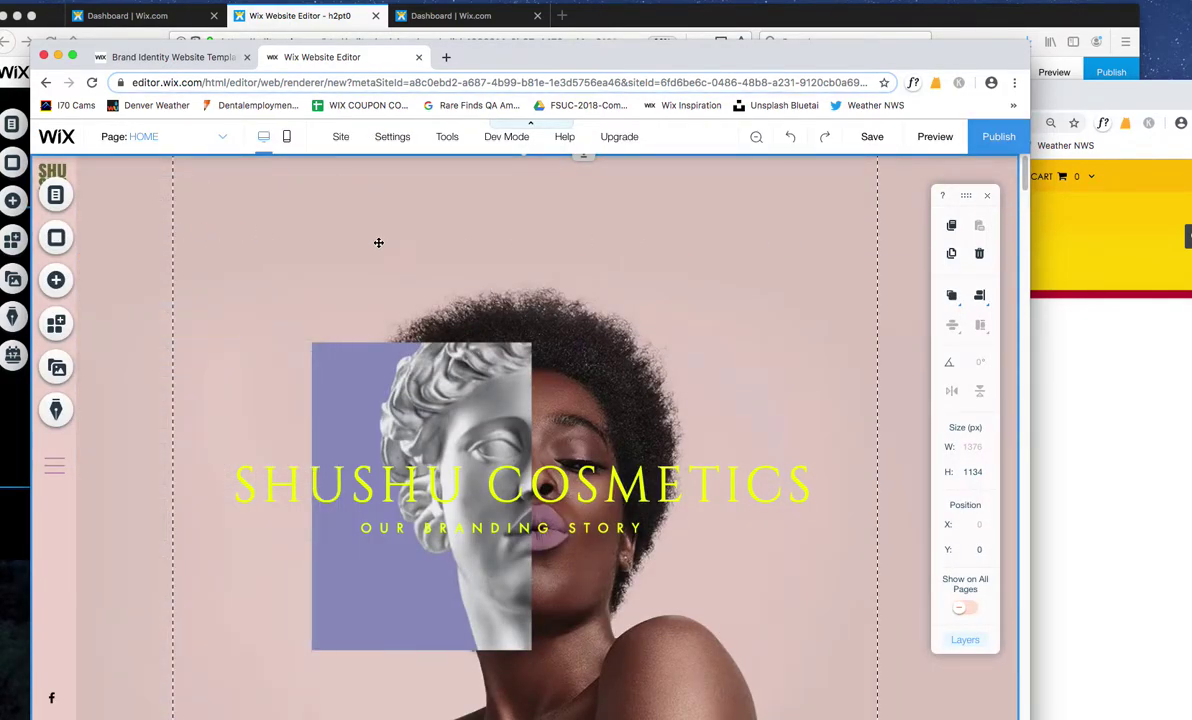